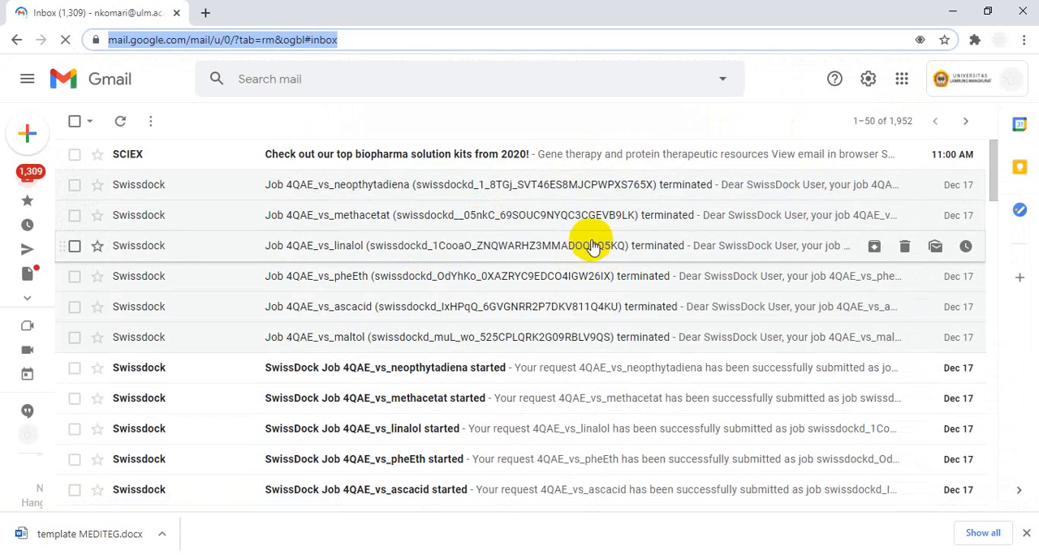
- Open the SwissDock termination email for job 4QAE_vs_ascacid and follow its link to the docking output
scroll(590, 249, down, 1)
scroll(590, 249, up, 1)
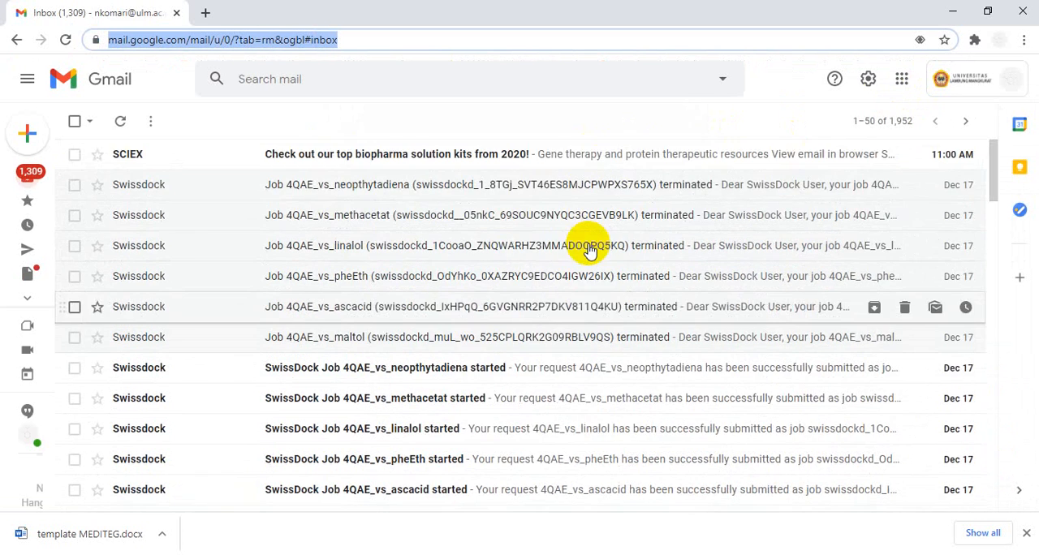
scroll(590, 249, down, 1)
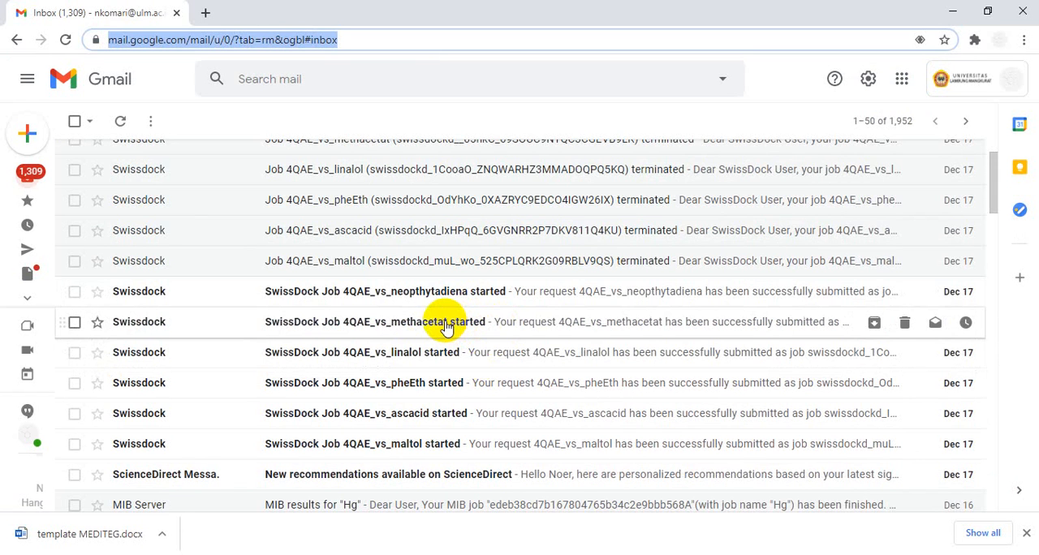
scroll(529, 310, up, 1)
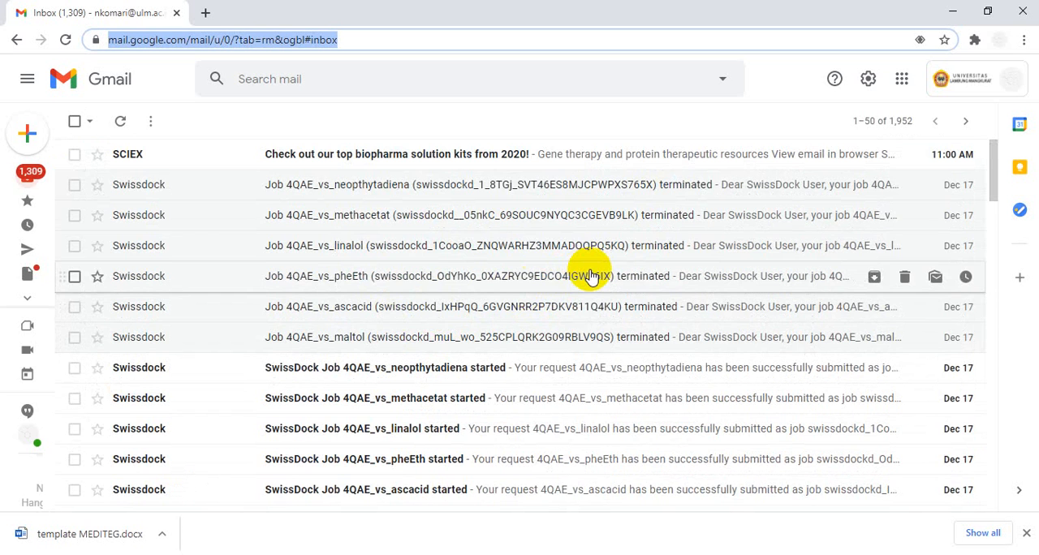
click(420, 314)
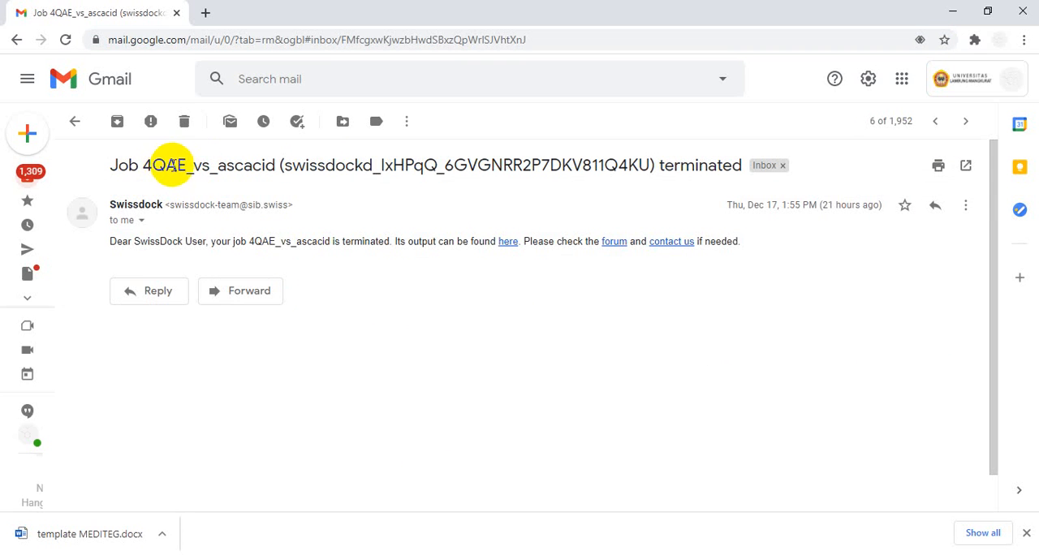
click(508, 242)
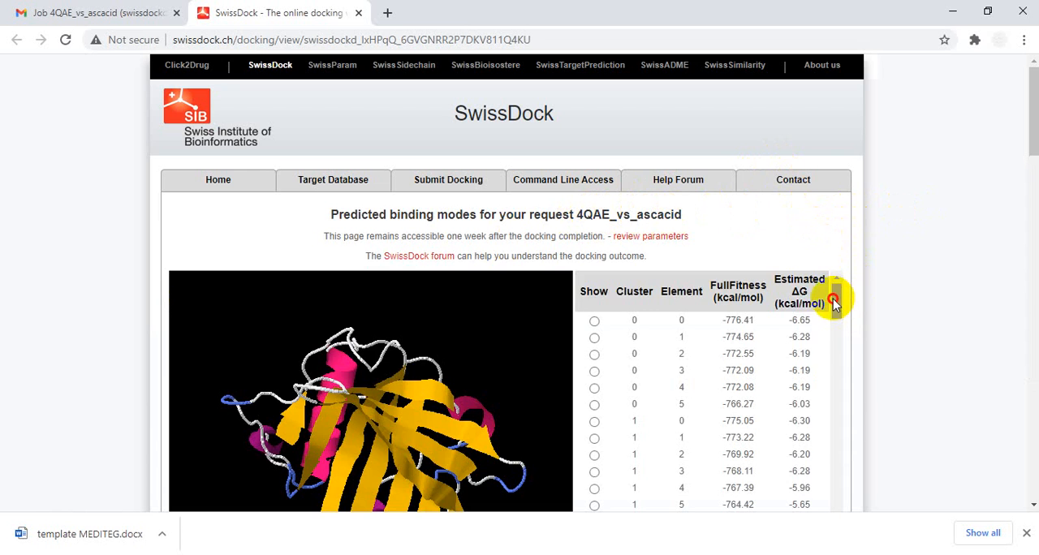
- Review the table of predicted binding modes and copy the request name 4QAE_vs_ascacid from the page heading
scroll(832, 298, down, 1)
scroll(835, 280, up, 1)
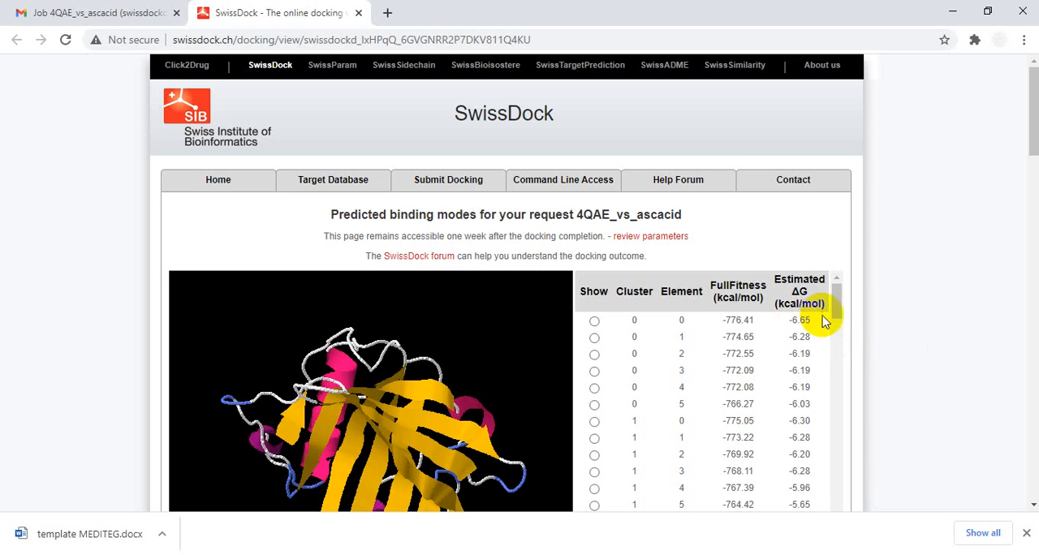
drag(839, 299, 844, 315)
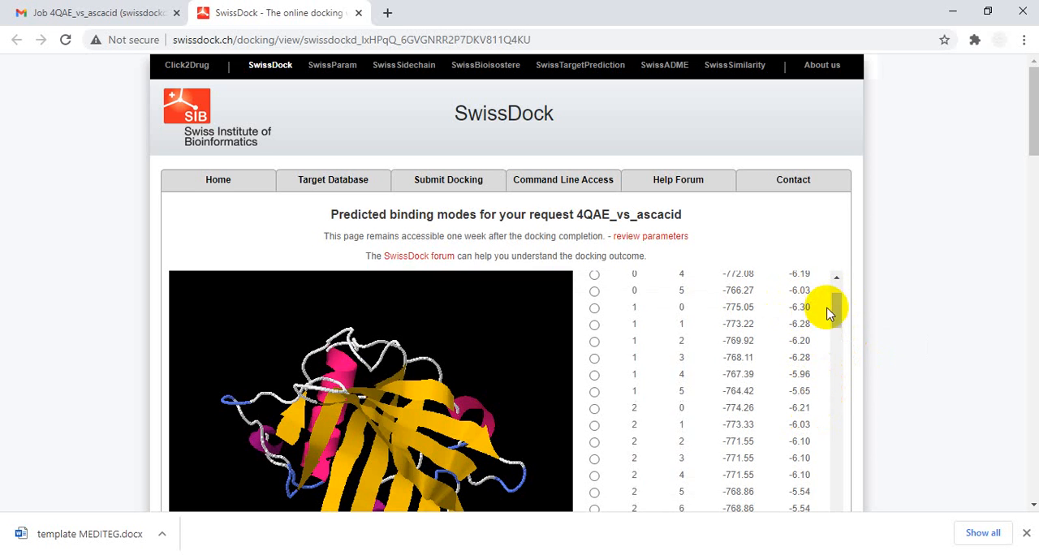
scroll(837, 310, up, 1)
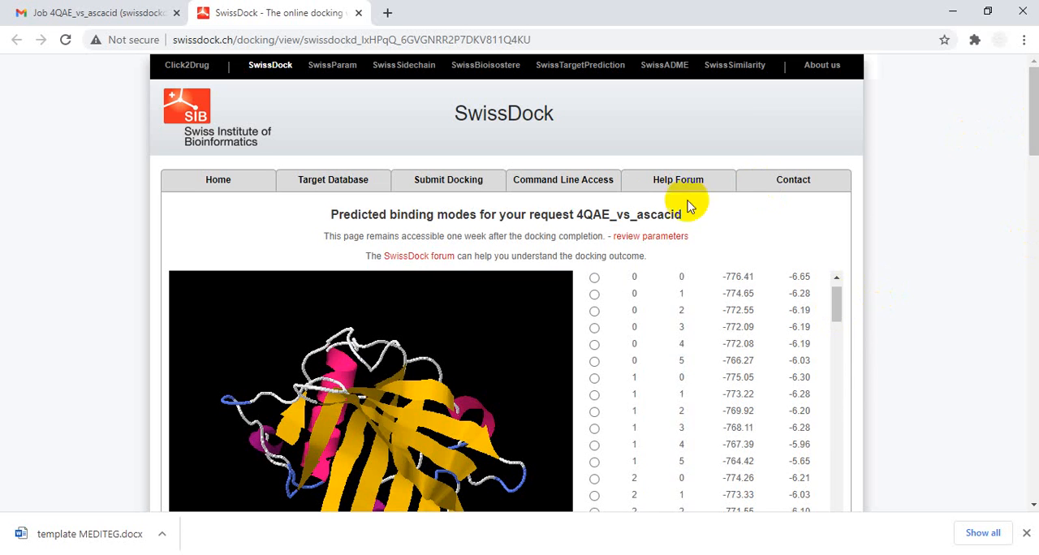
drag(578, 213, 684, 213)
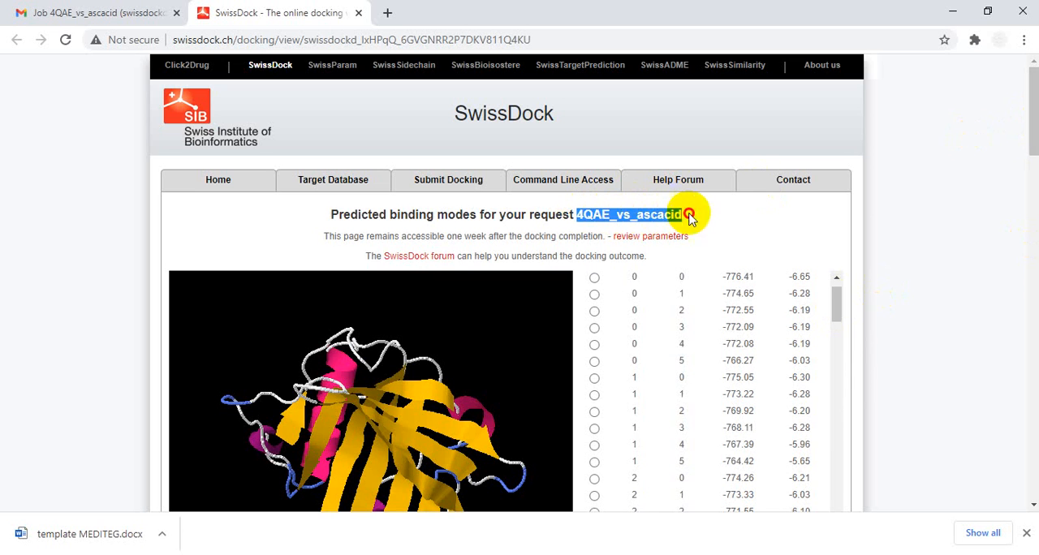
right_click(615, 214)
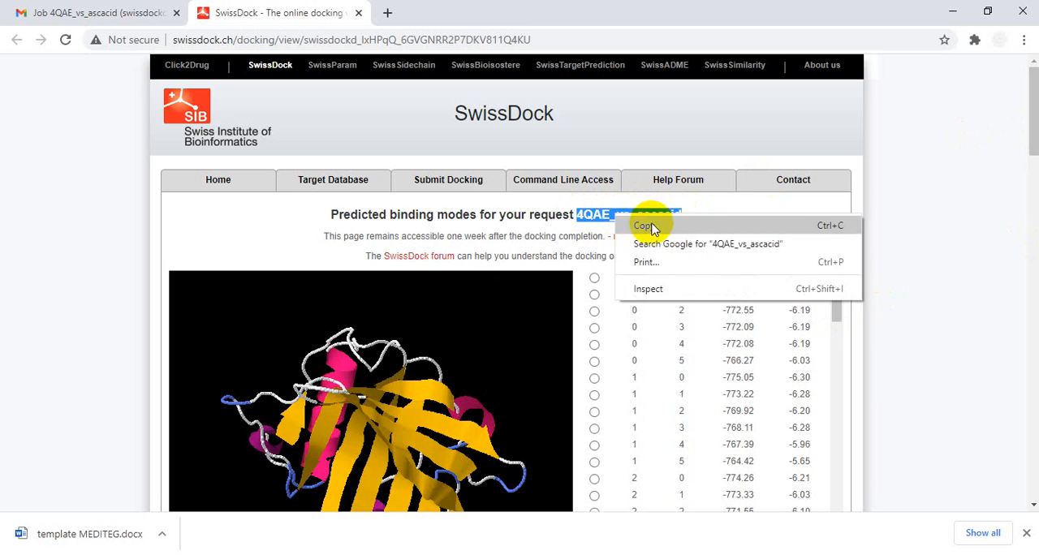
click(632, 224)
- Download the predictions file, keeping the option to reuse the existing complete download, and open its containing folder maximized
drag(1033, 128, 1031, 203)
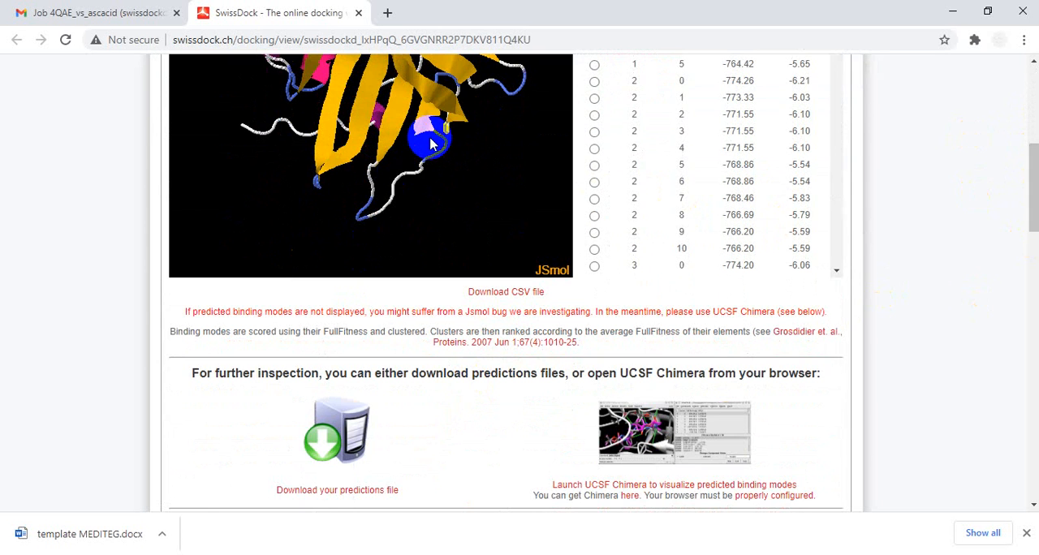
mouse_move(431, 143)
click(319, 453)
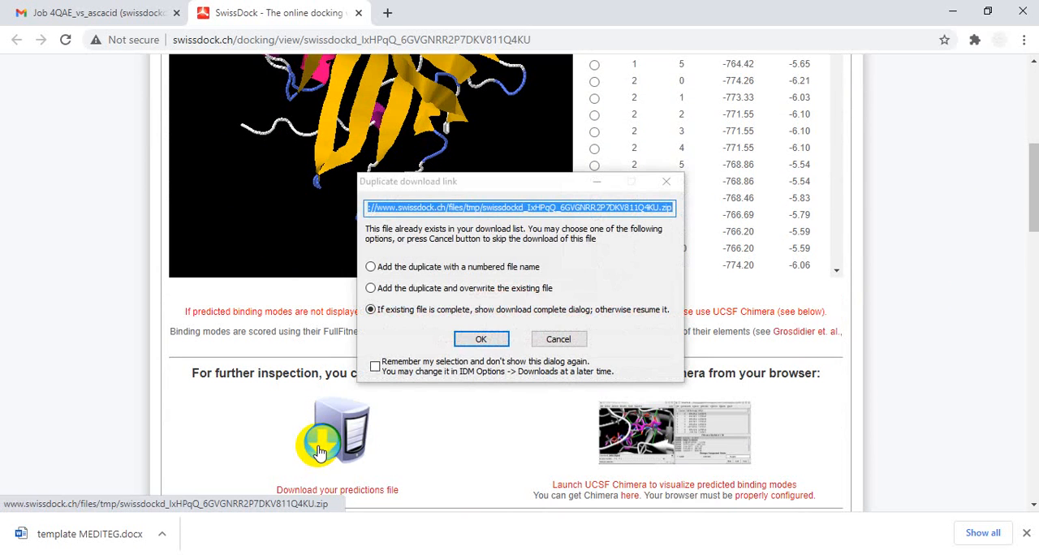
click(667, 181)
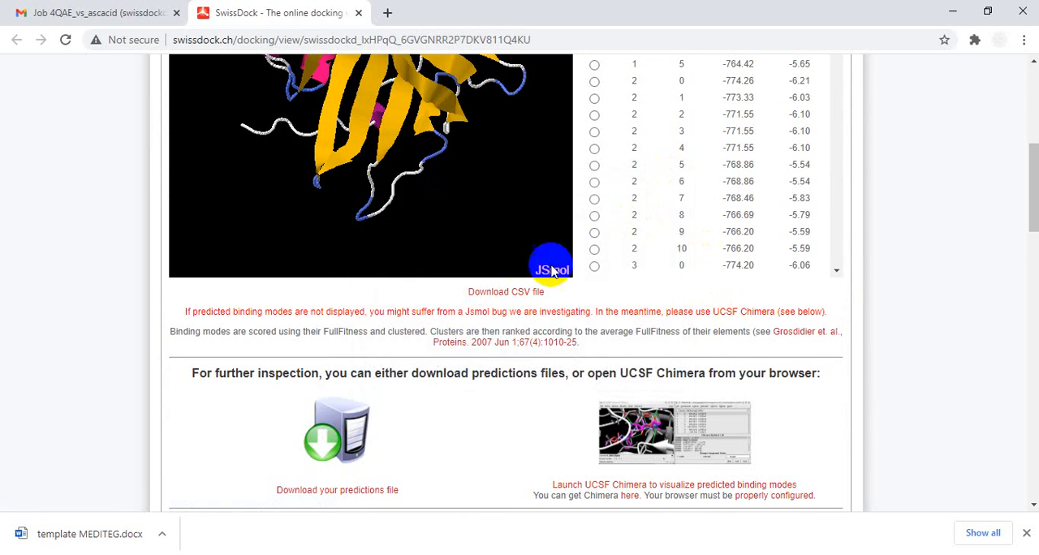
click(321, 456)
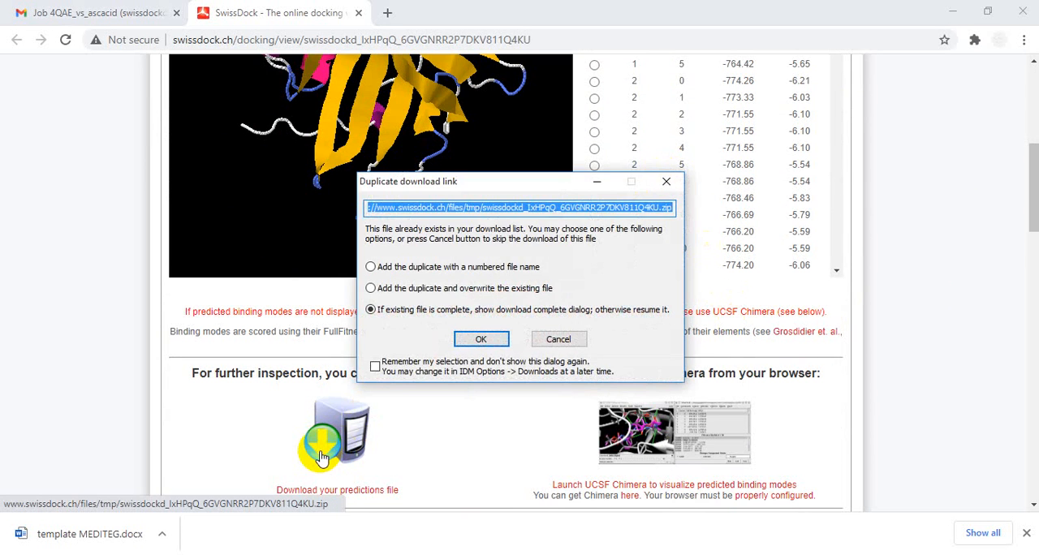
click(475, 338)
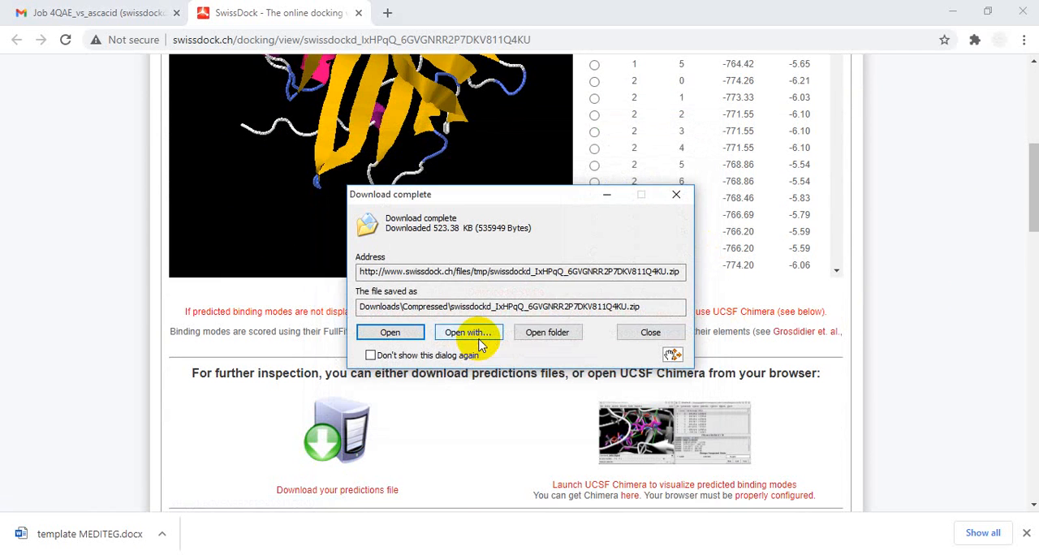
click(538, 334)
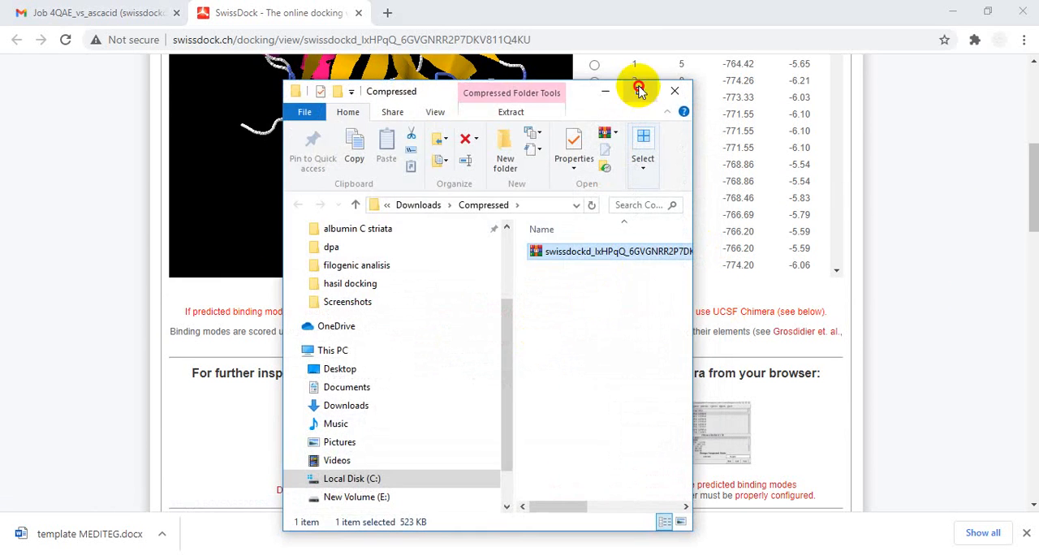
click(638, 91)
- Rename the downloaded predictions archive to the copied name 4QAE_vs_ascacid
right_click(341, 166)
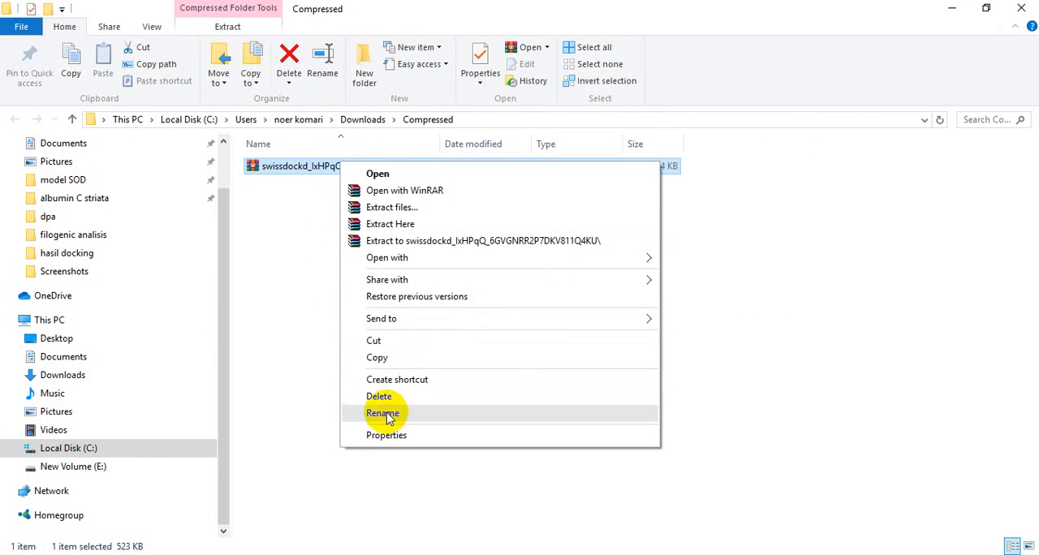
click(381, 413)
right_click(325, 167)
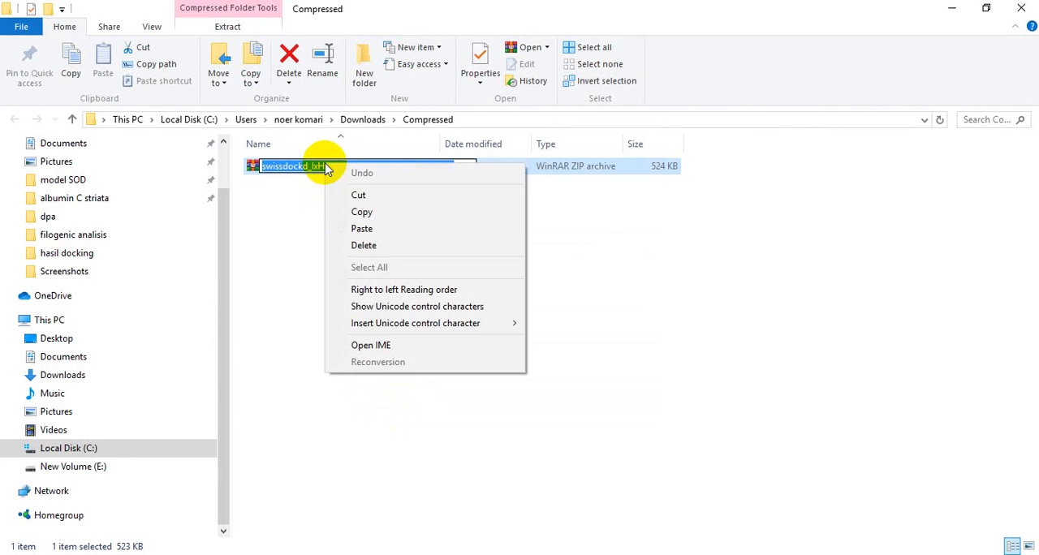
click(378, 232)
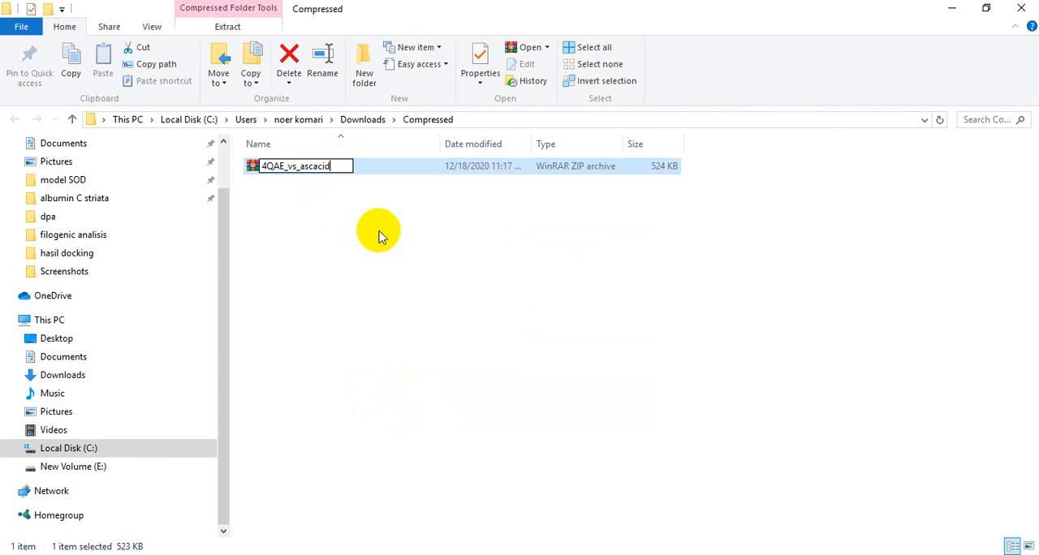
key(Return)
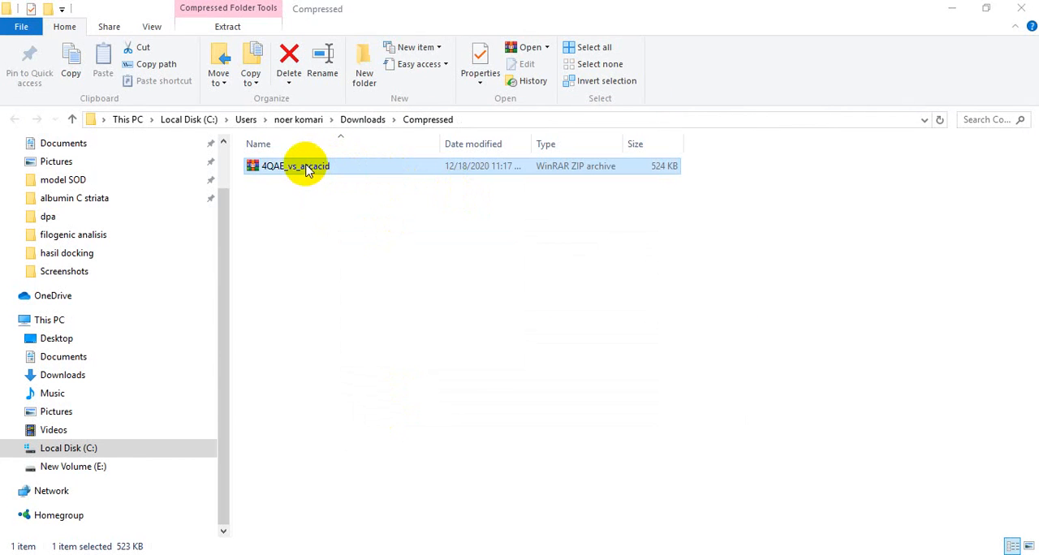
- Open the 4QAE_vs_ascacid archive and examine the seed CRD files inside its nested clusters.zip
double_click(307, 171)
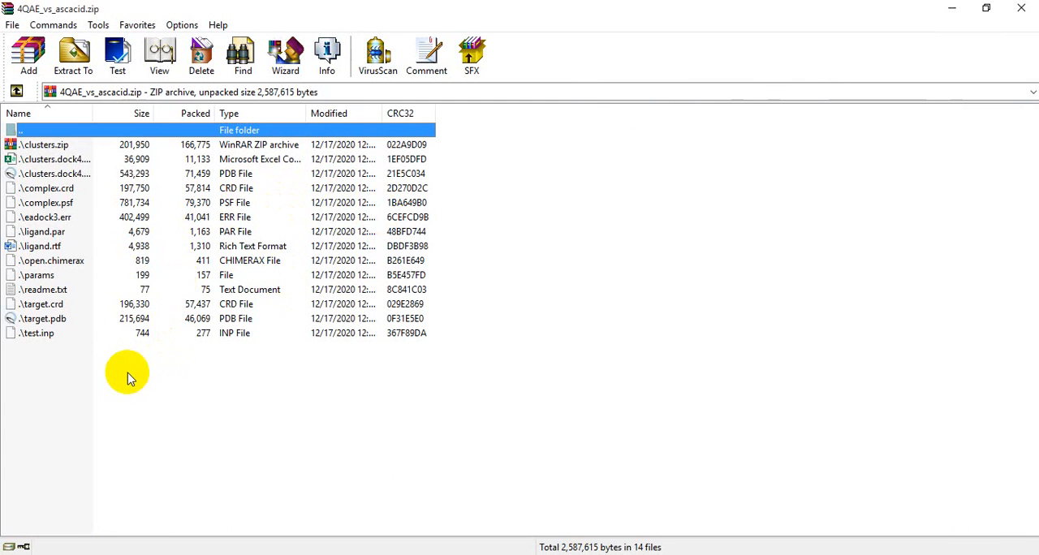
double_click(61, 149)
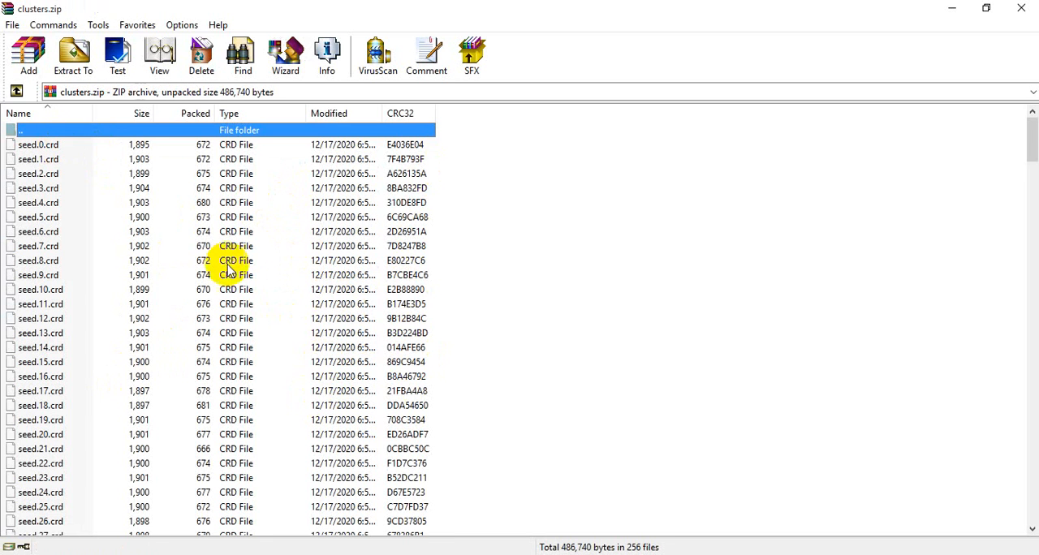
scroll(203, 291, down, 2)
scroll(203, 294, down, 9)
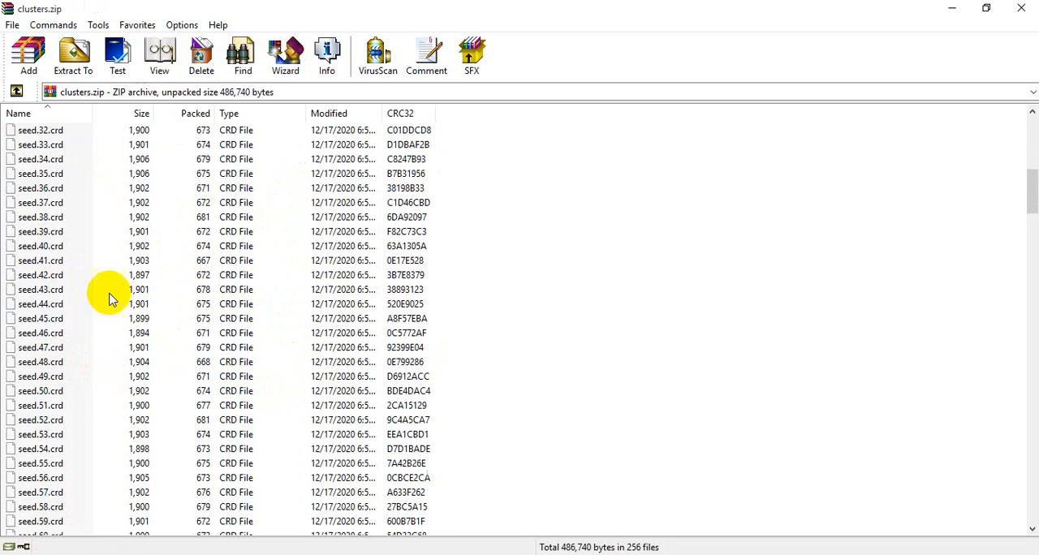
scroll(258, 265, up, 5)
key(Home)
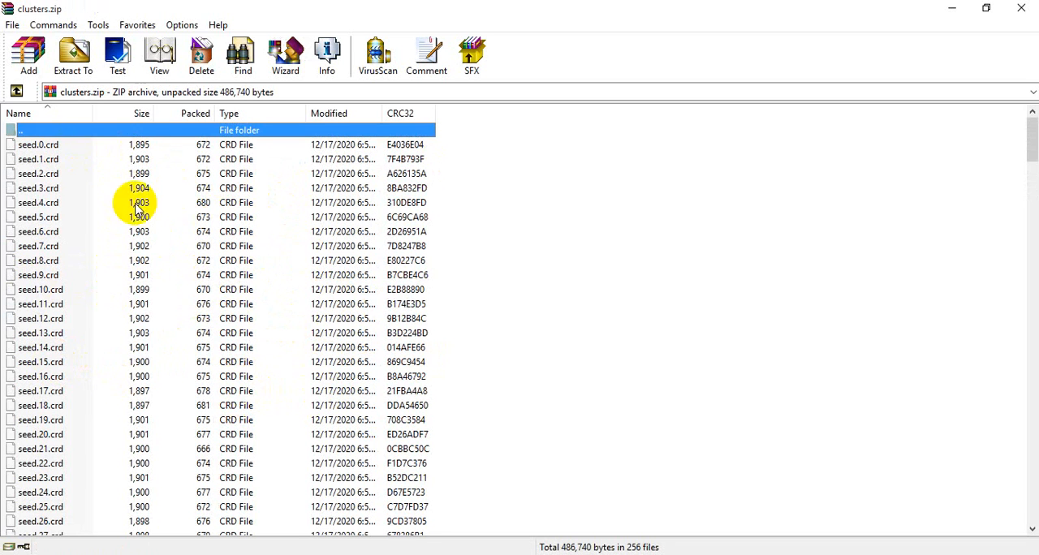
- Leave clusters.zip, close its extra archive window and return to the contents of 4QAE_vs_ascacid.zip
click(17, 92)
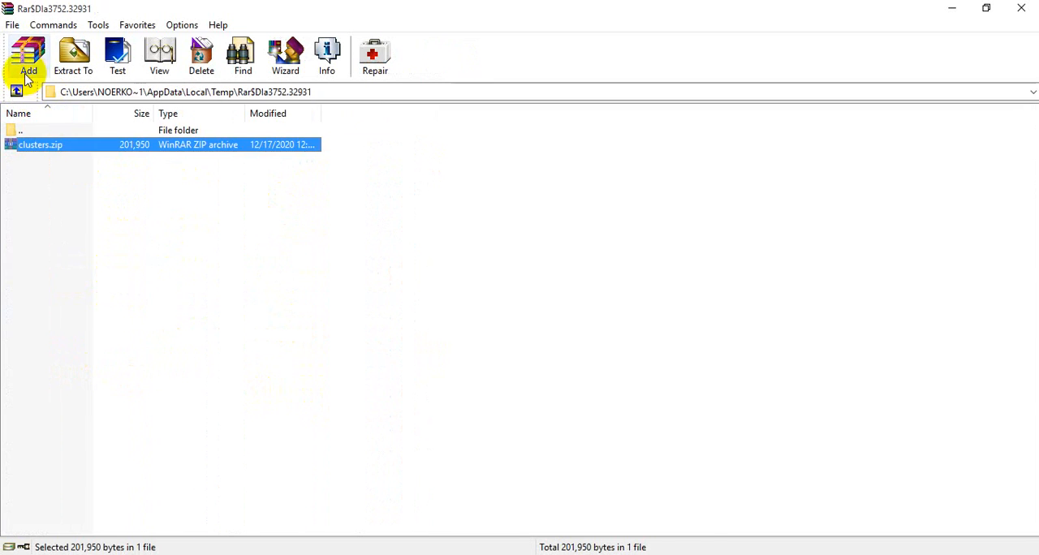
click(17, 92)
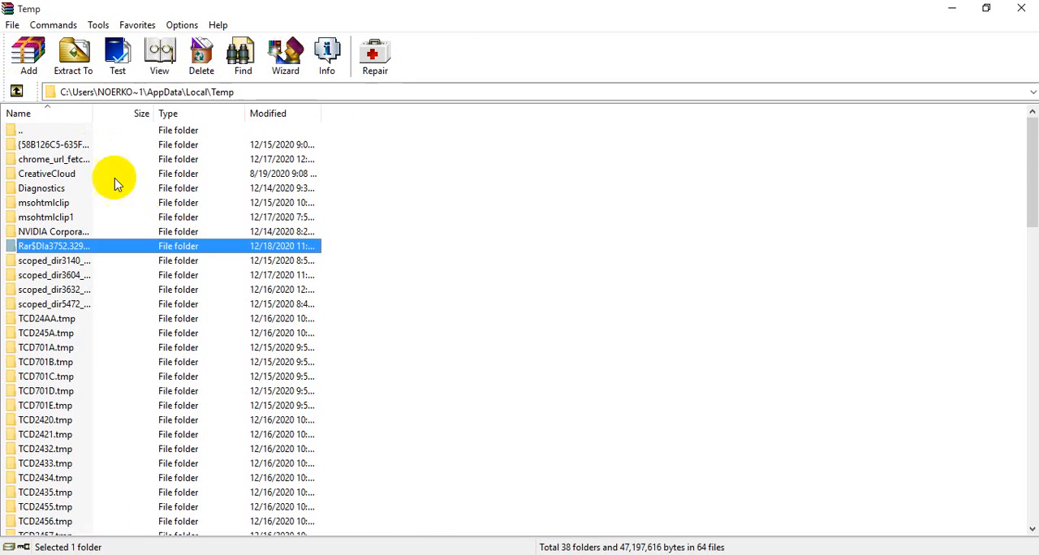
click(17, 92)
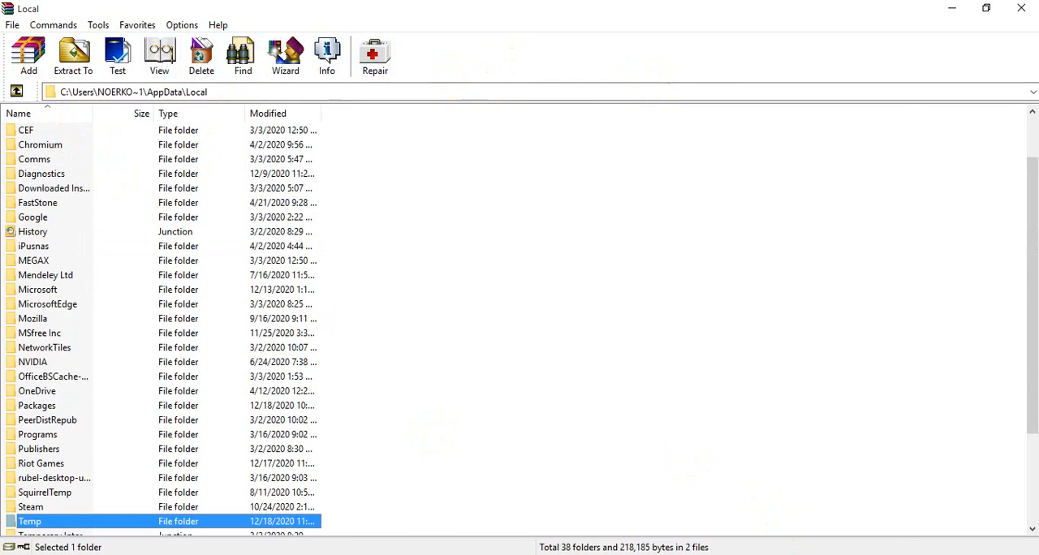
click(728, 554)
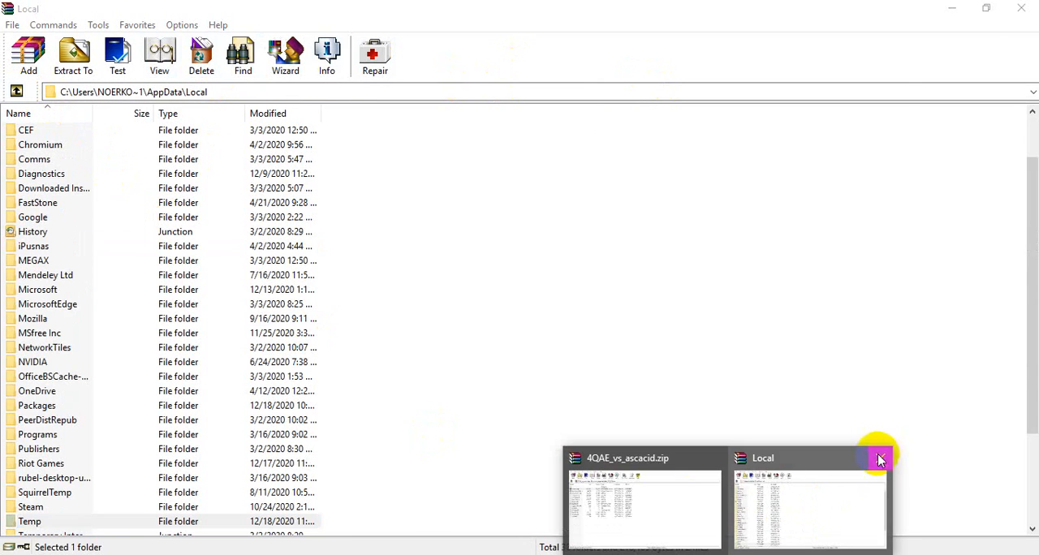
click(881, 460)
click(731, 441)
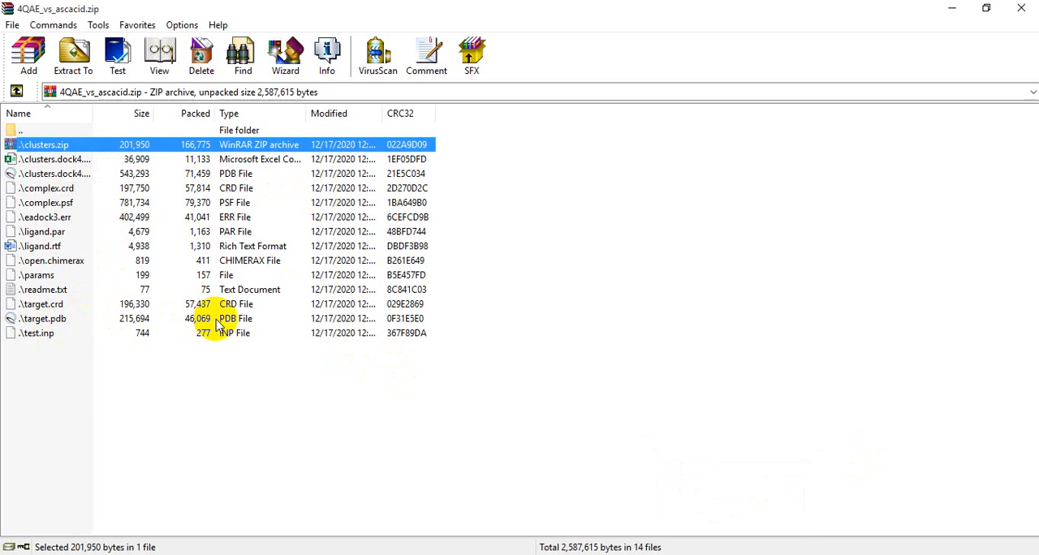
- Open target.pdb from the archive in UCSF Chimera, maximize the window and rotate the protein model
click(40, 322)
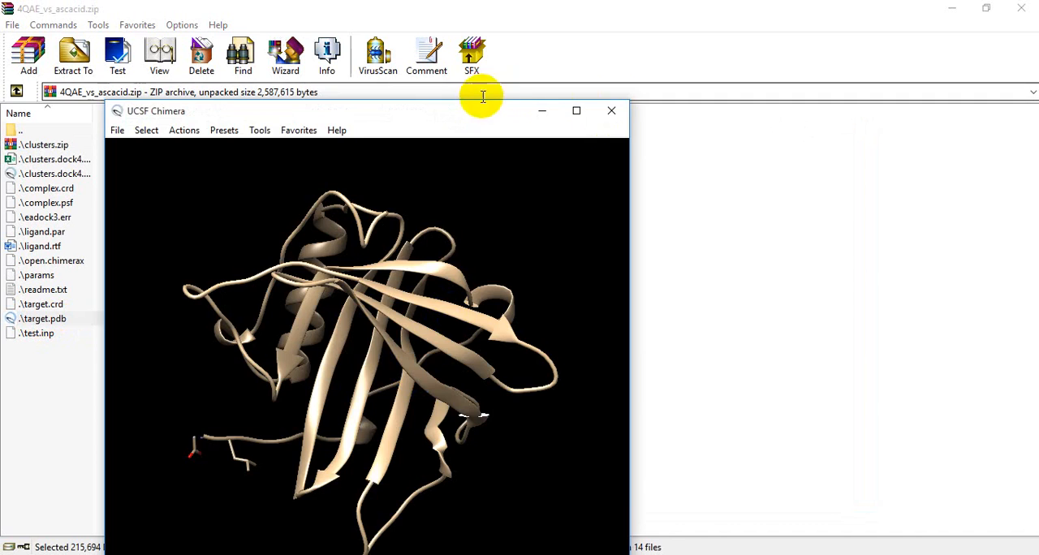
drag(524, 104, 586, 62)
click(638, 71)
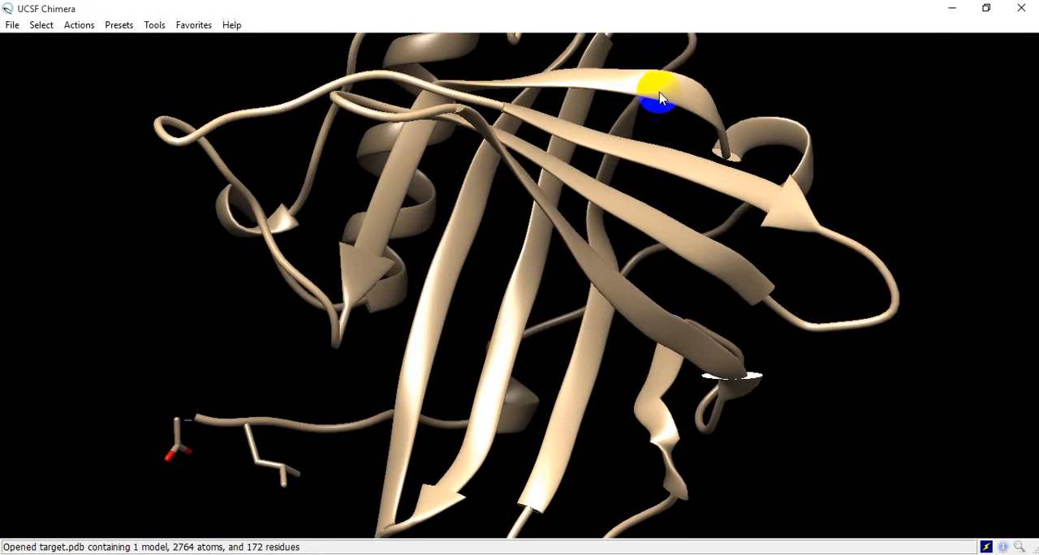
drag(668, 211, 410, 151)
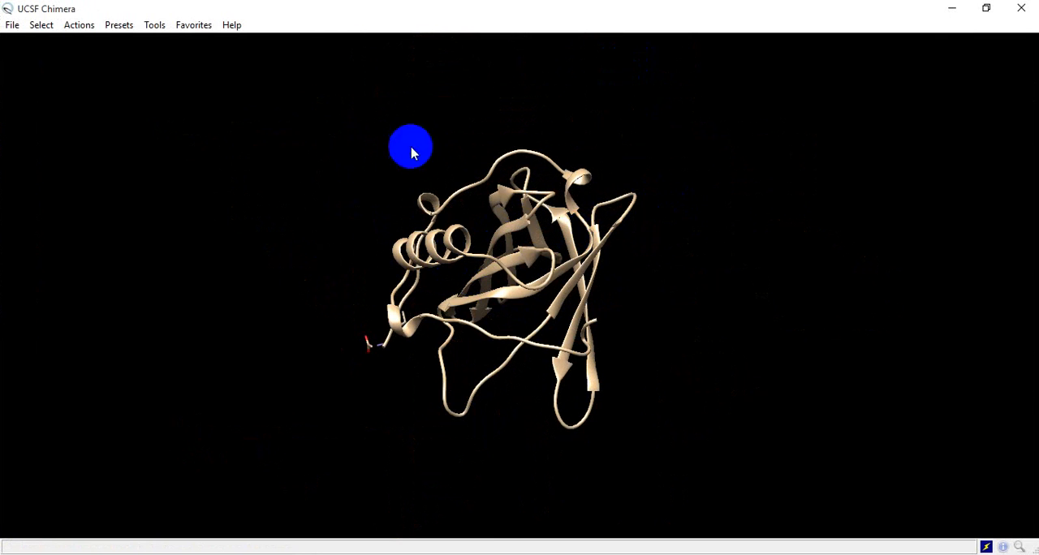
- Apply the Interactive 1 (ribbons) preset to the protein, followed by the Interactive 3 (hydrophobicity surface) preset
click(119, 25)
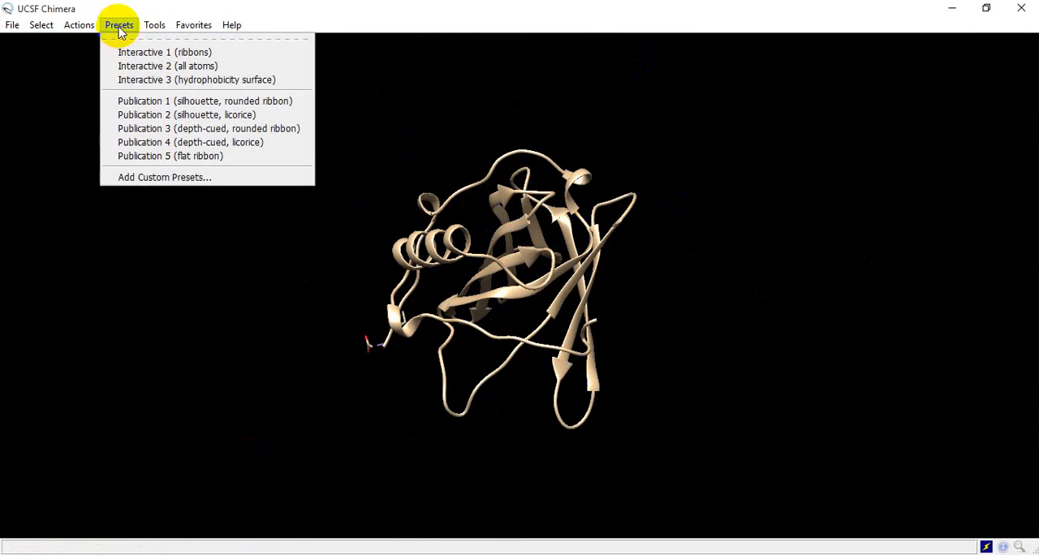
click(202, 54)
click(119, 25)
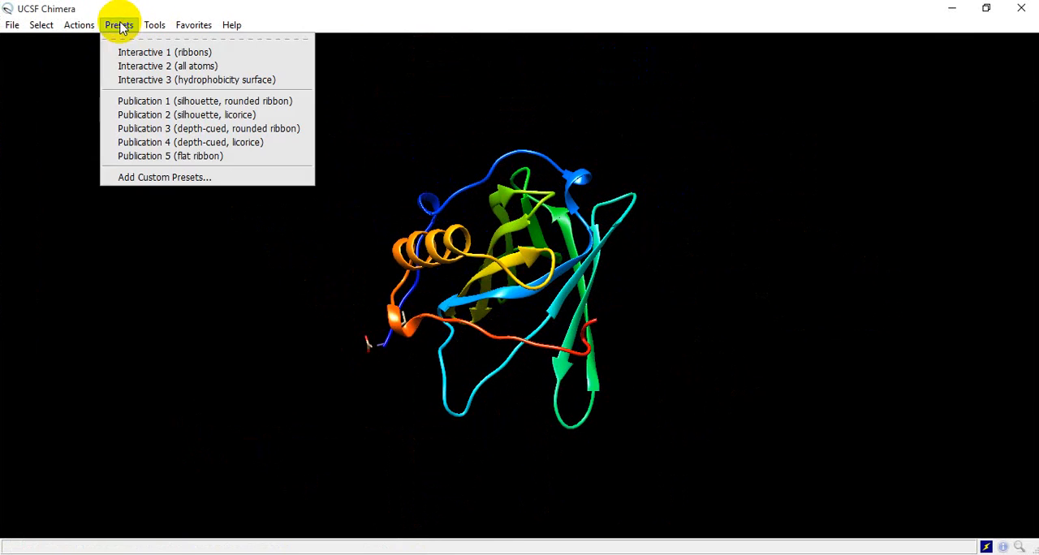
click(239, 79)
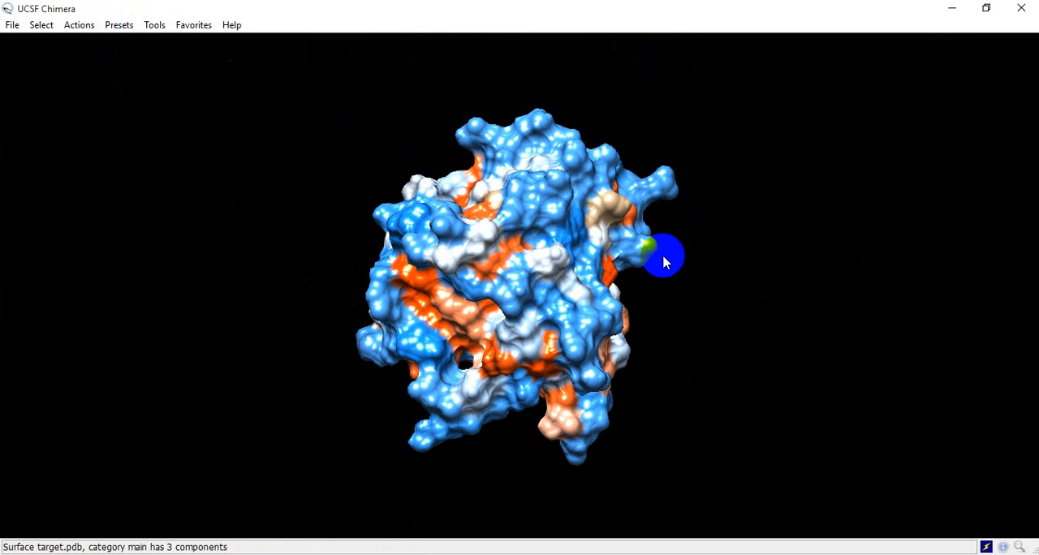
- Apply the Interactive 2 (all atoms) preset to the protein, followed by Interactive 1 (ribbons), and rotate the ribbon model
drag(470, 200, 581, 203)
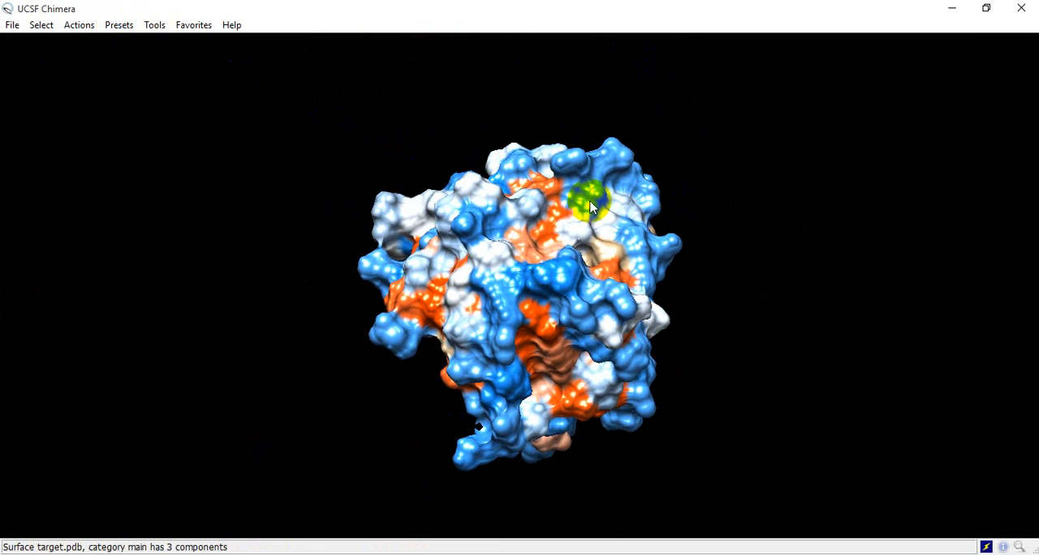
click(119, 25)
click(182, 65)
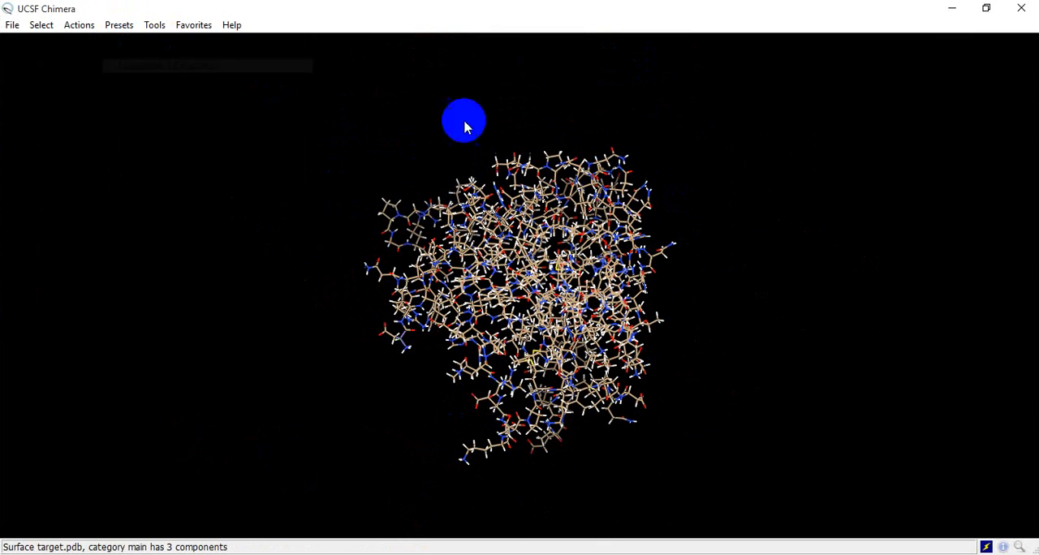
click(118, 26)
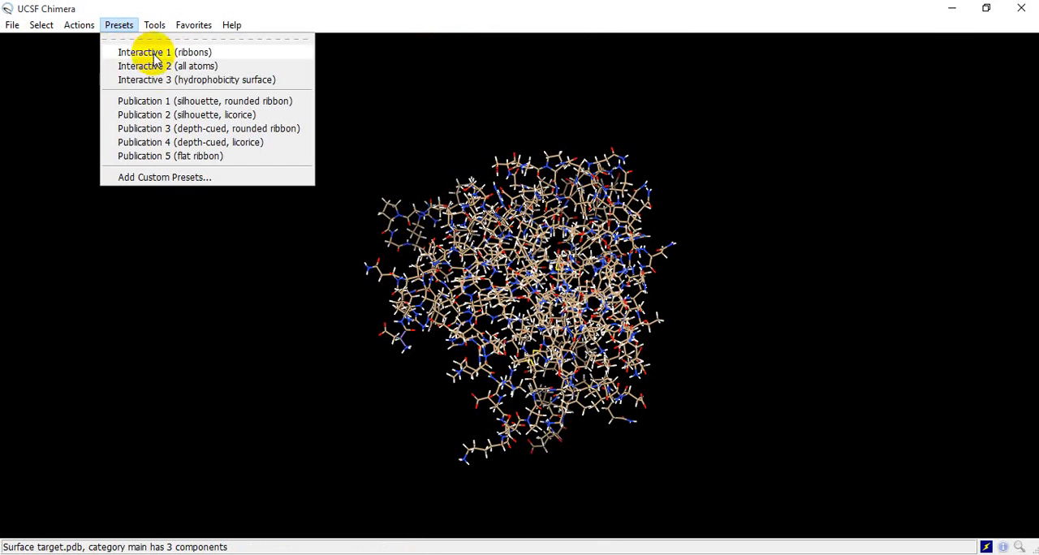
click(183, 53)
drag(507, 217, 491, 235)
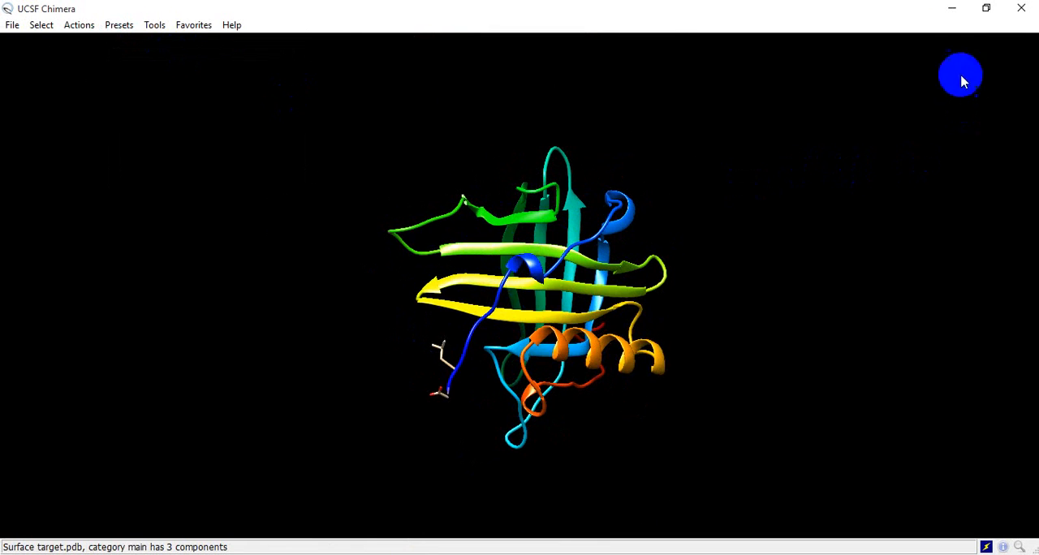
- Switch to the SwissDock results page and examine the whole table of clusters with their FullFitness and estimated ΔG values
click(952, 10)
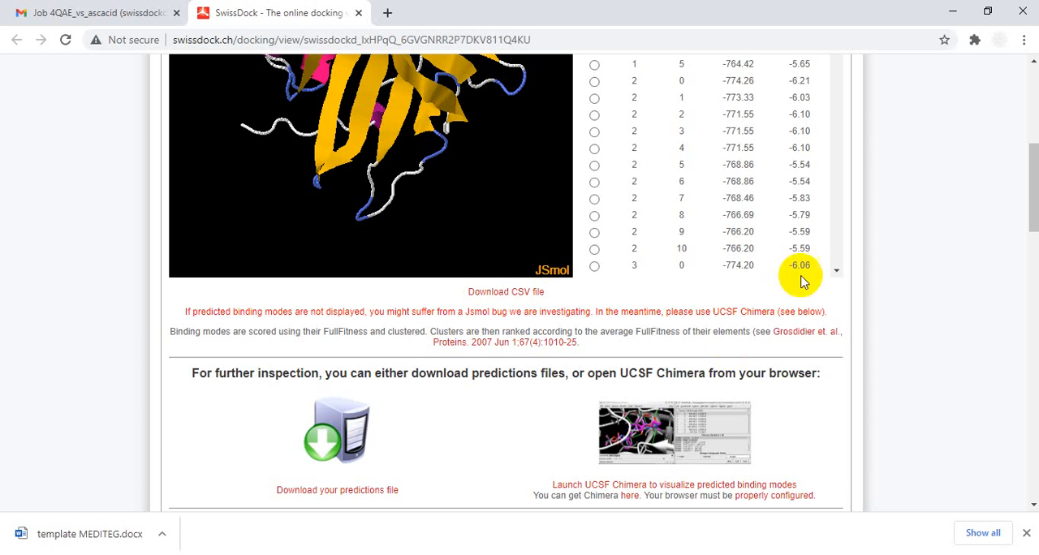
scroll(800, 276, up, 2)
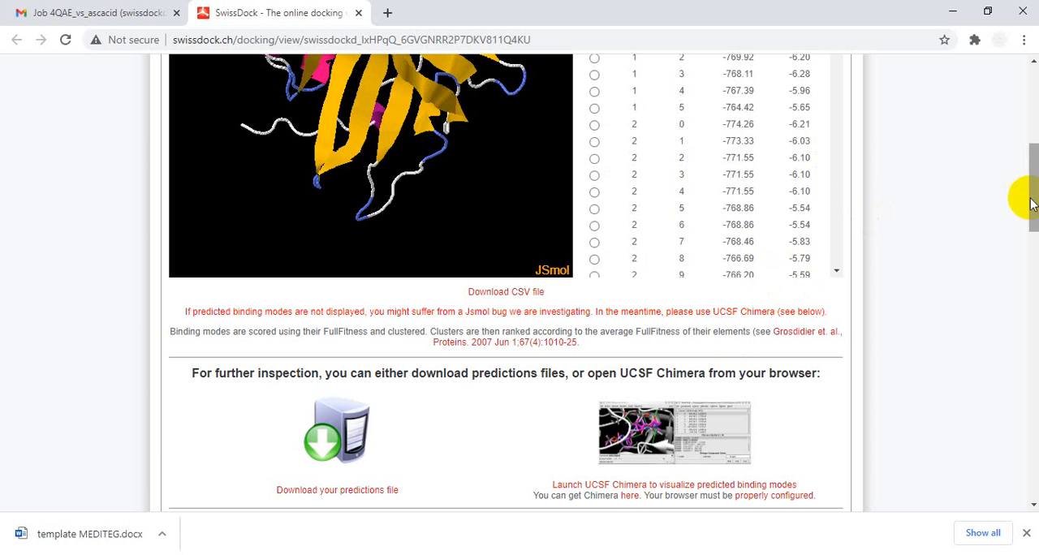
drag(1033, 200, 1032, 135)
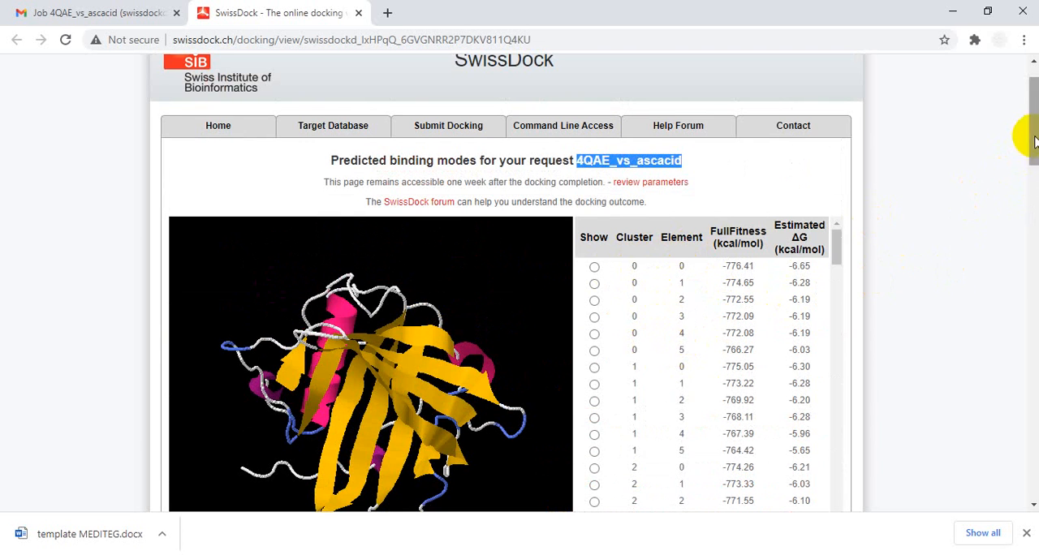
drag(1032, 130, 1031, 173)
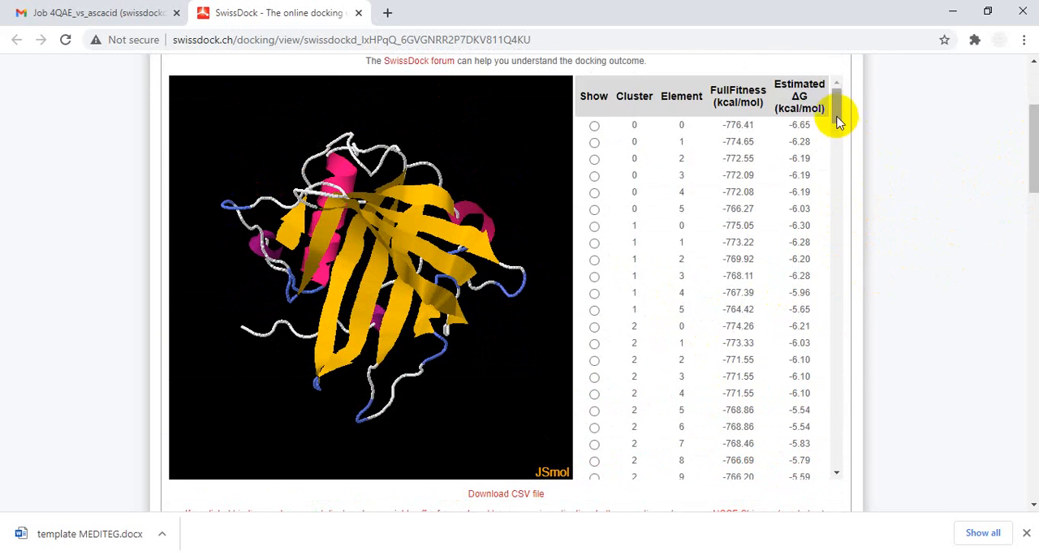
drag(837, 101, 851, 458)
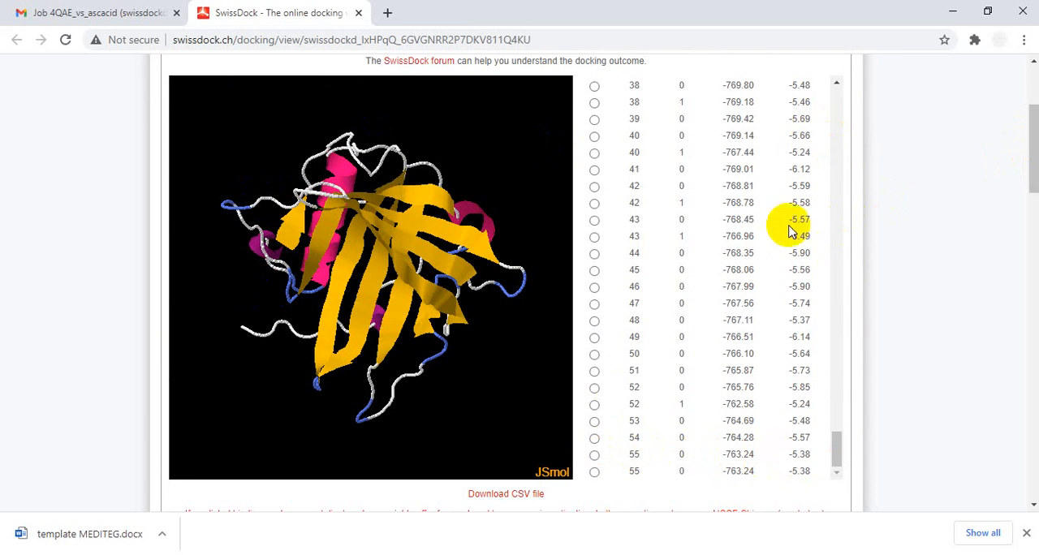
drag(837, 440, 852, 330)
drag(838, 422, 835, 81)
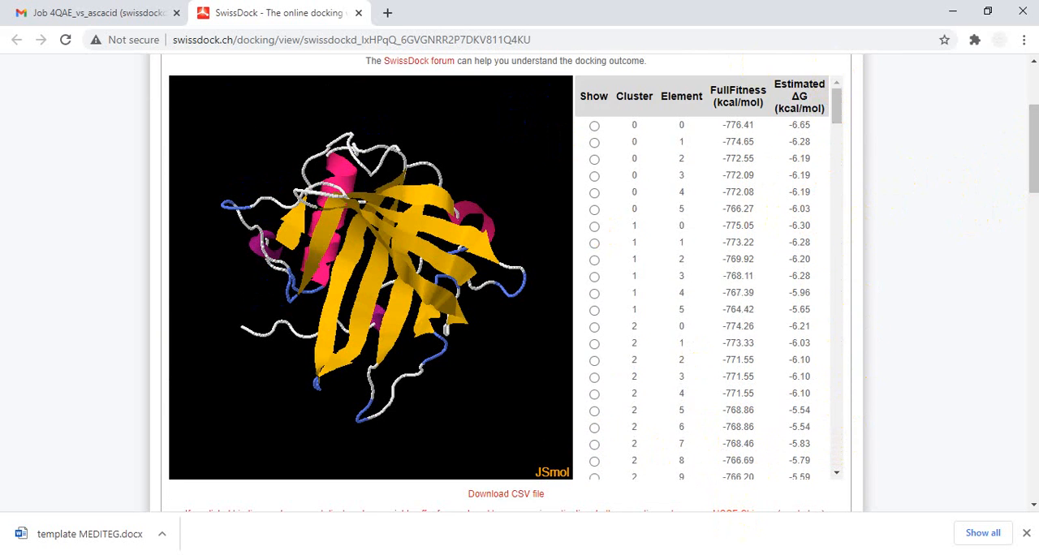
- Return to the 4QAE_vs_ascacid.zip archive and view clusters.dock4.pdb as text in front of the SwissDock results page
key(alt+Tab)
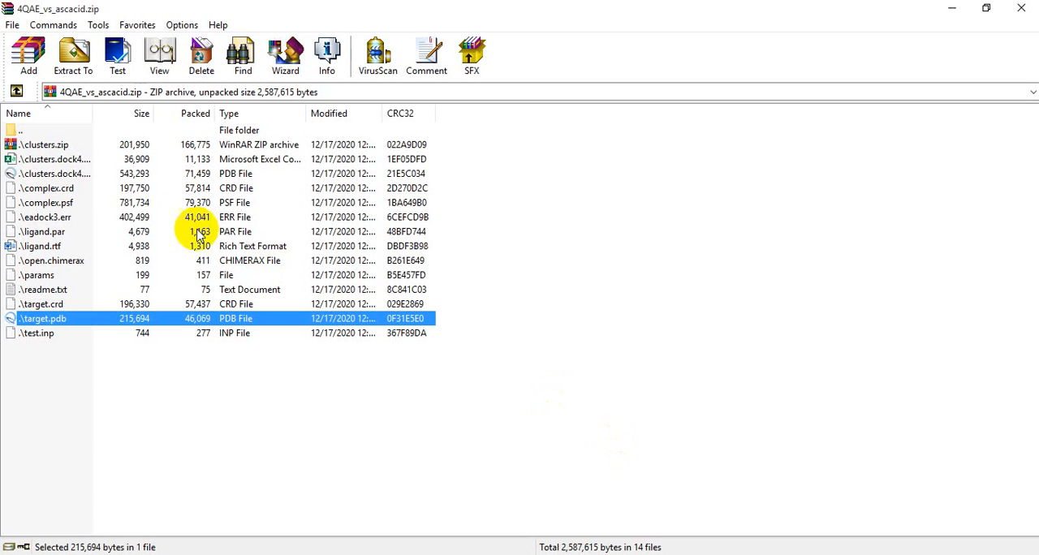
right_click(59, 172)
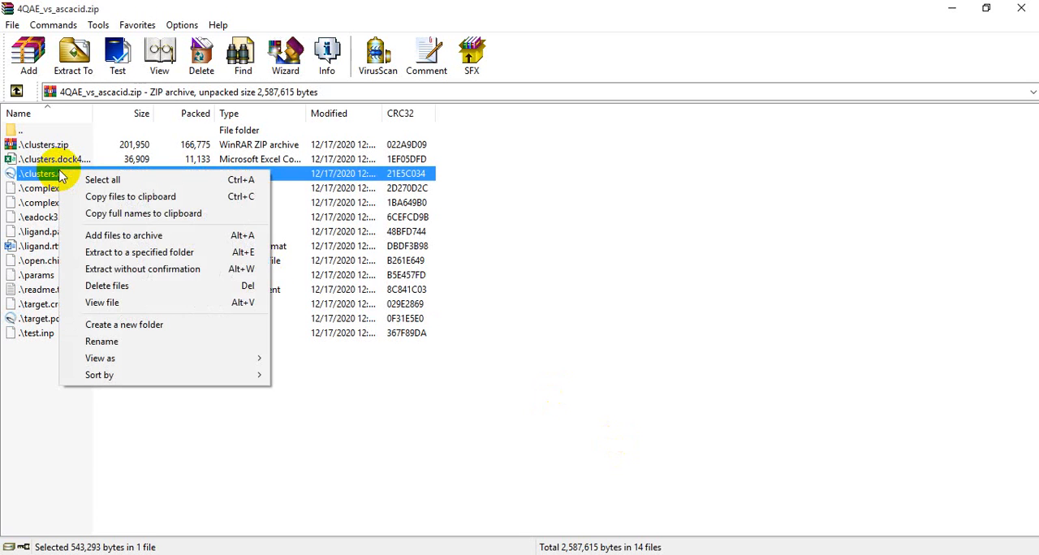
click(105, 303)
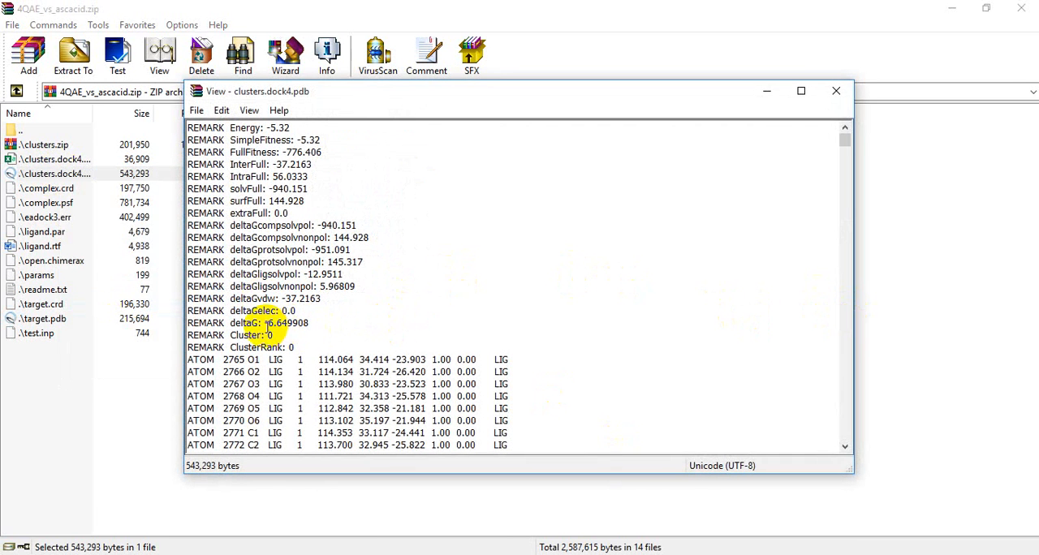
click(692, 554)
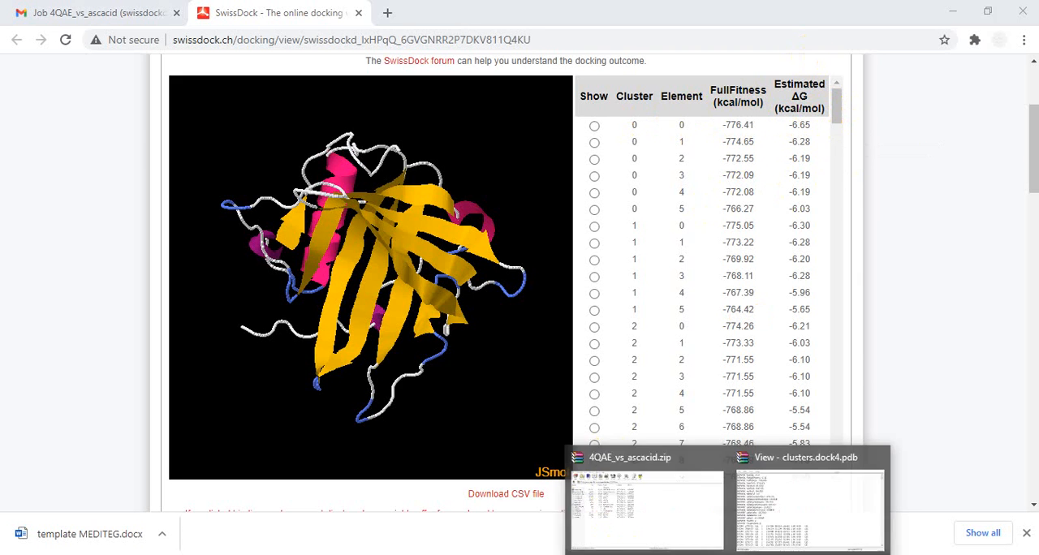
click(777, 476)
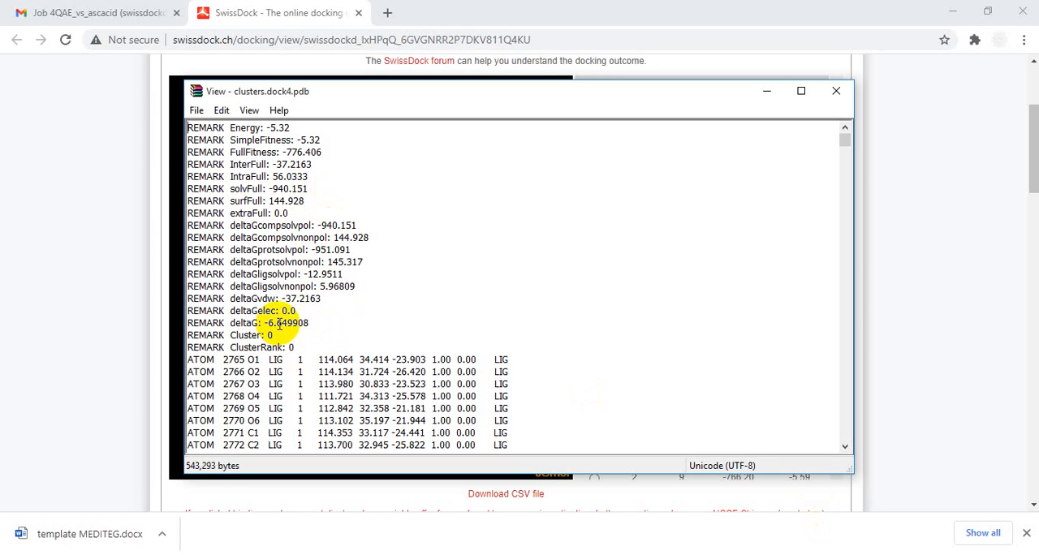
- Copy the Cluster 0, ClusterRank 0 entry from its first REMARK line through TER and paste it into a blank, maximized Notepad document
click(186, 133)
drag(188, 129, 514, 369)
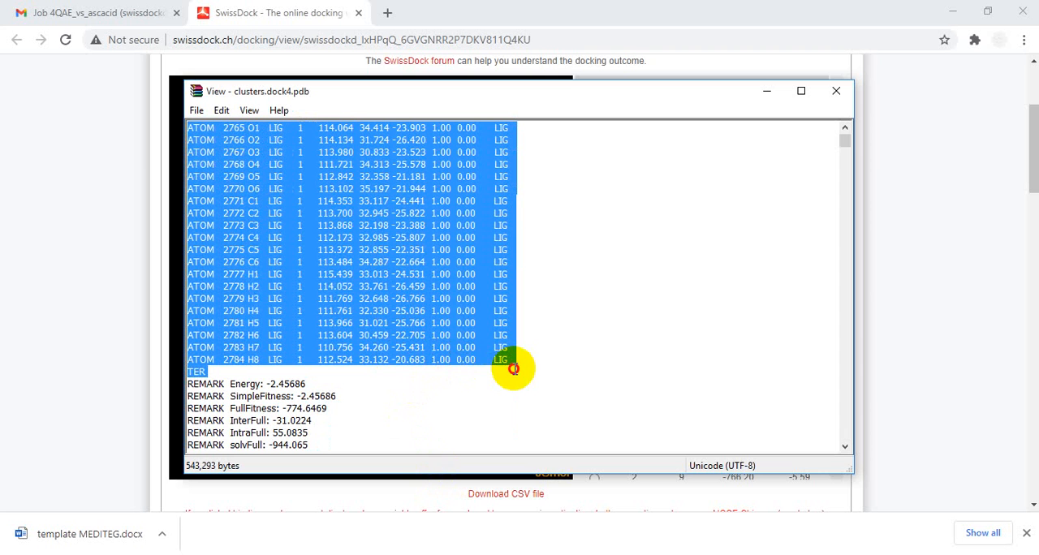
right_click(314, 224)
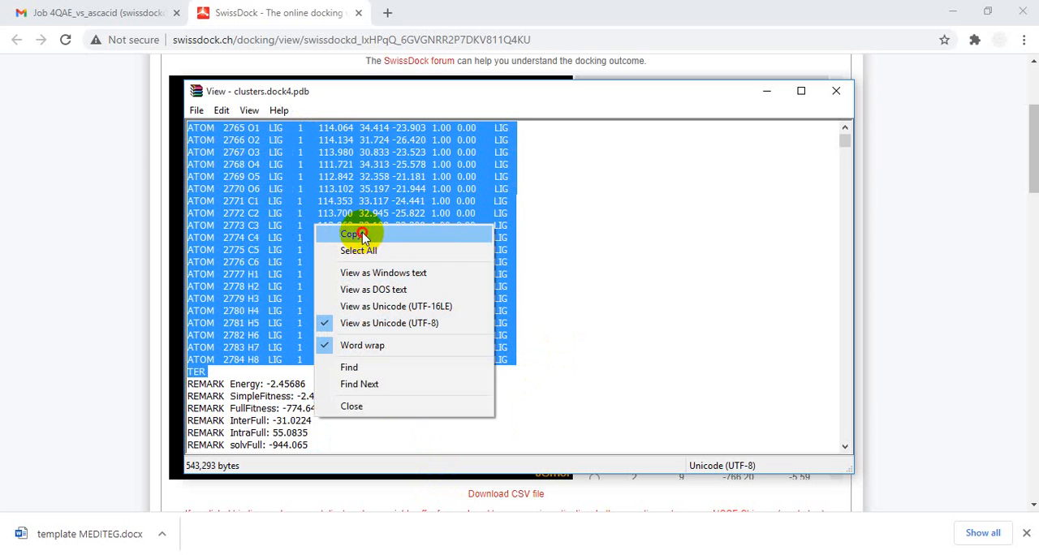
click(354, 235)
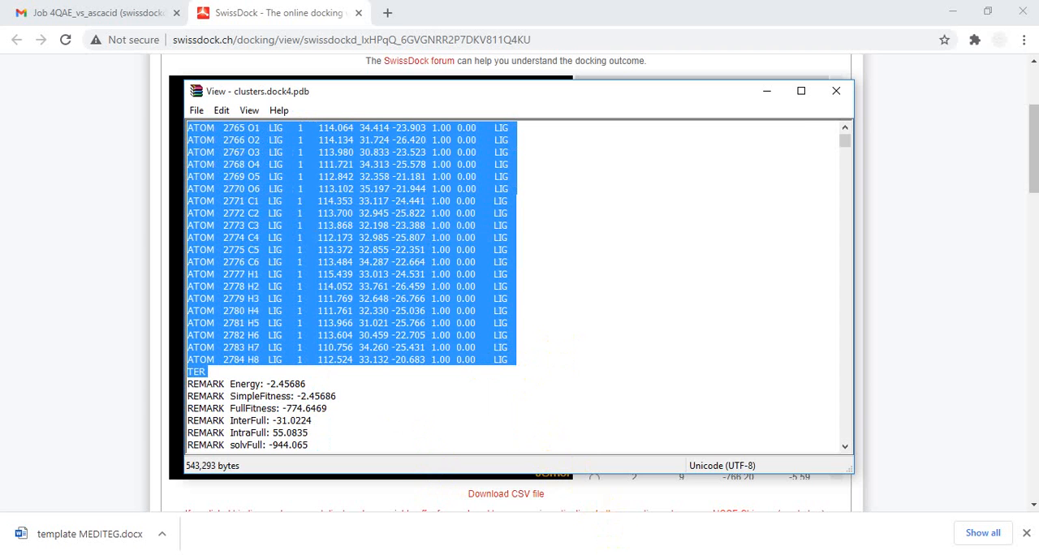
click(613, 553)
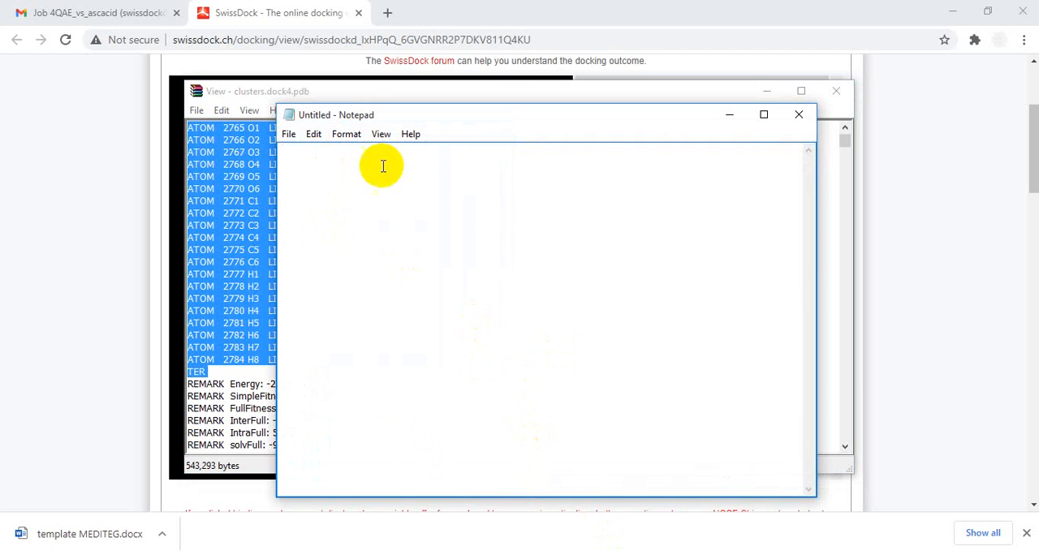
click(763, 114)
right_click(206, 91)
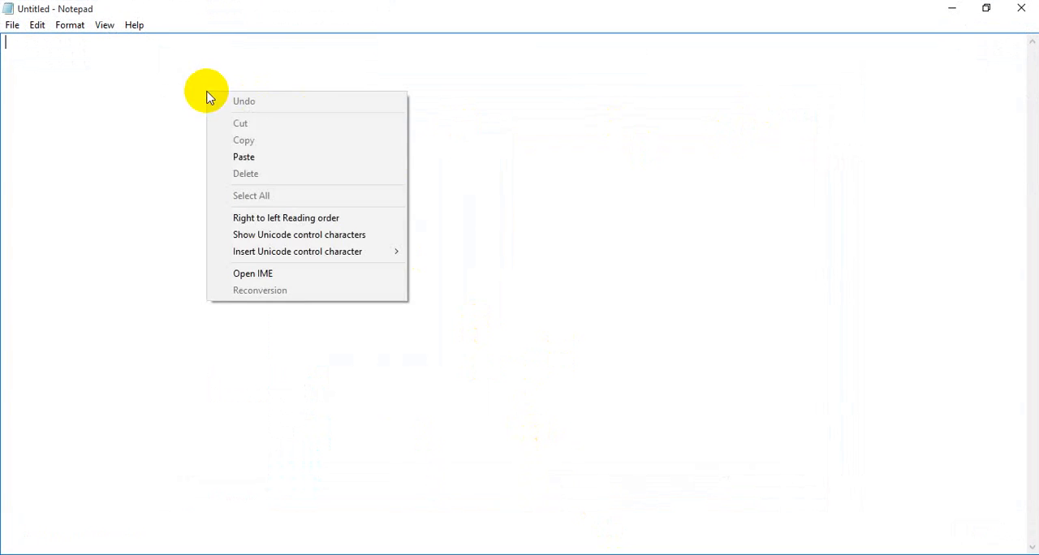
click(255, 155)
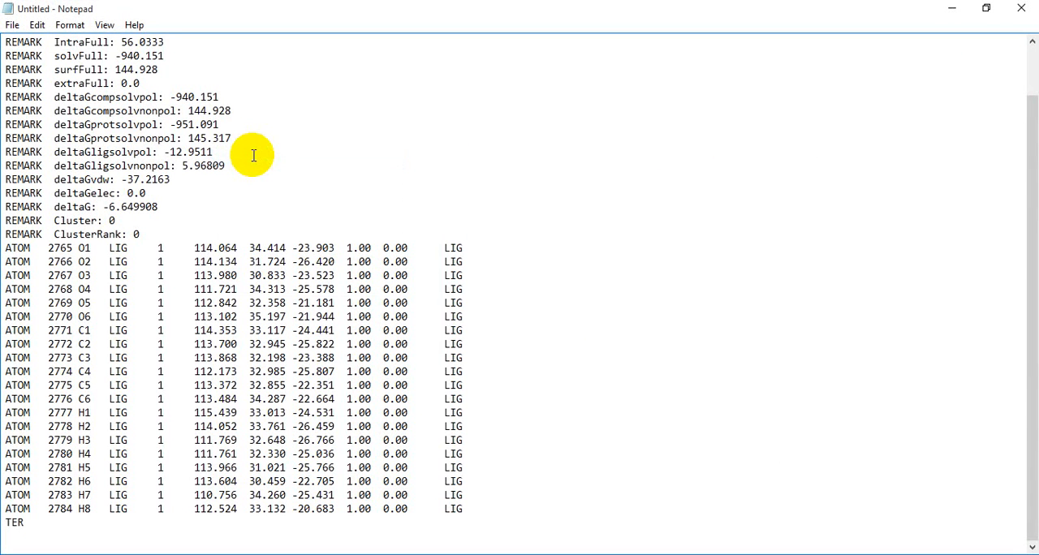
- Save the pasted ligand text as ligan4qae_ascid_00_665.pdb in the Desktop folder hasil docking
click(12, 25)
click(61, 75)
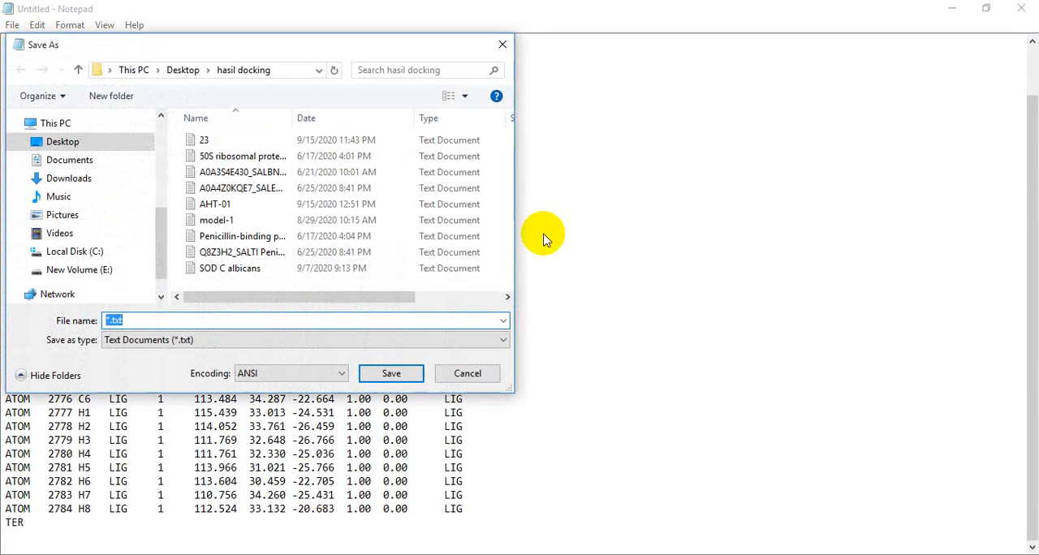
click(175, 320)
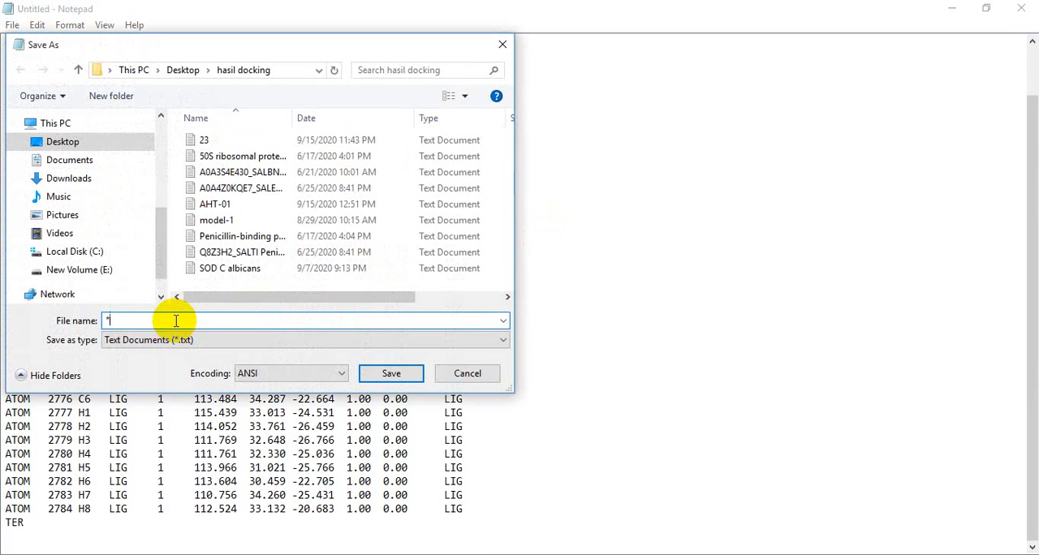
text(ligan)
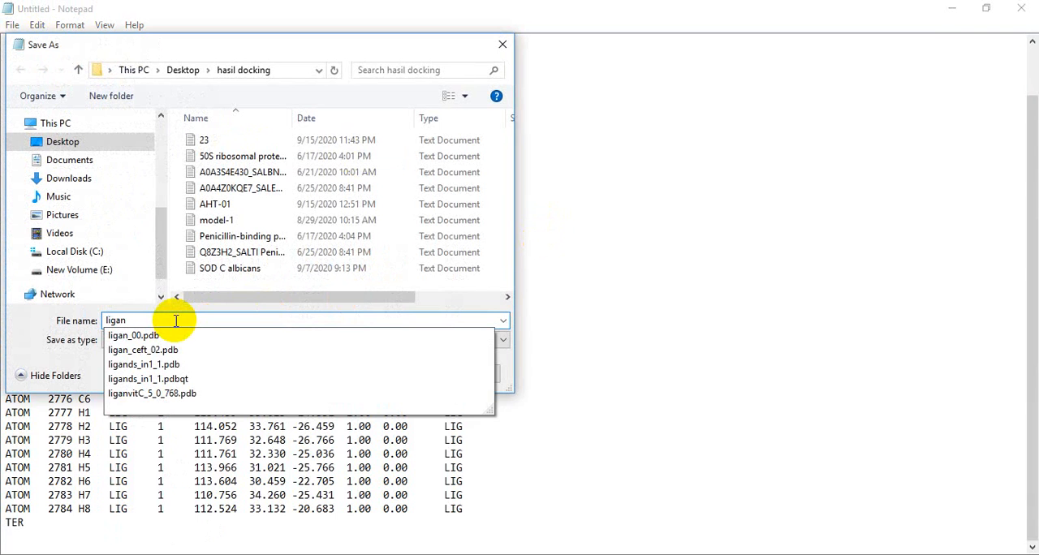
text(d)
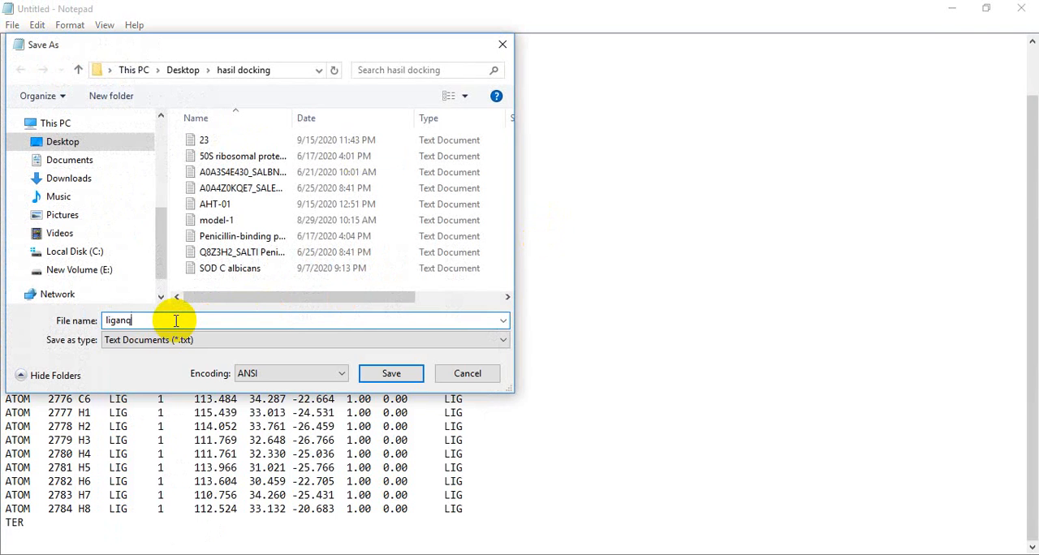
key(BackSpace)
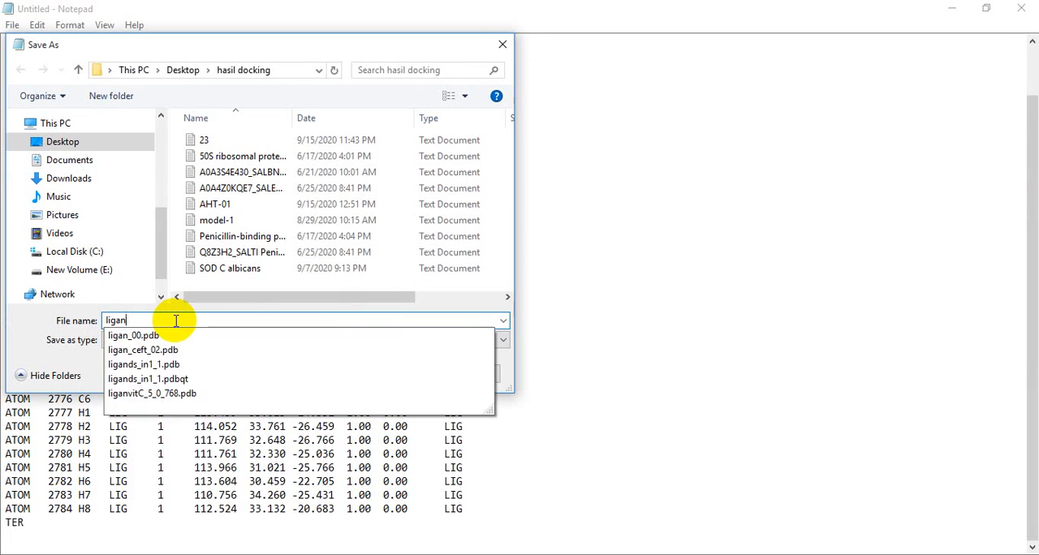
text(4qae_ascid_00_665.pdb)
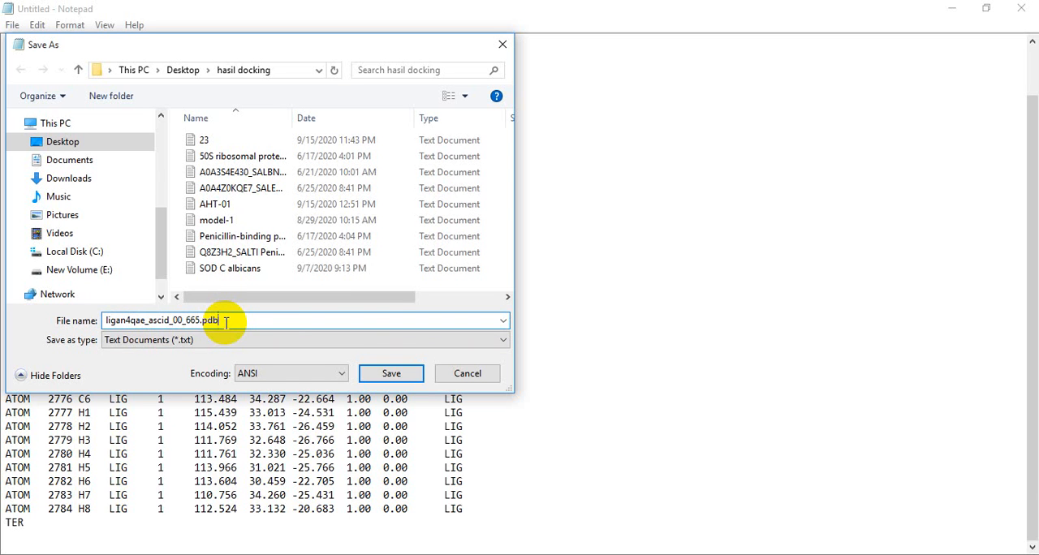
click(391, 373)
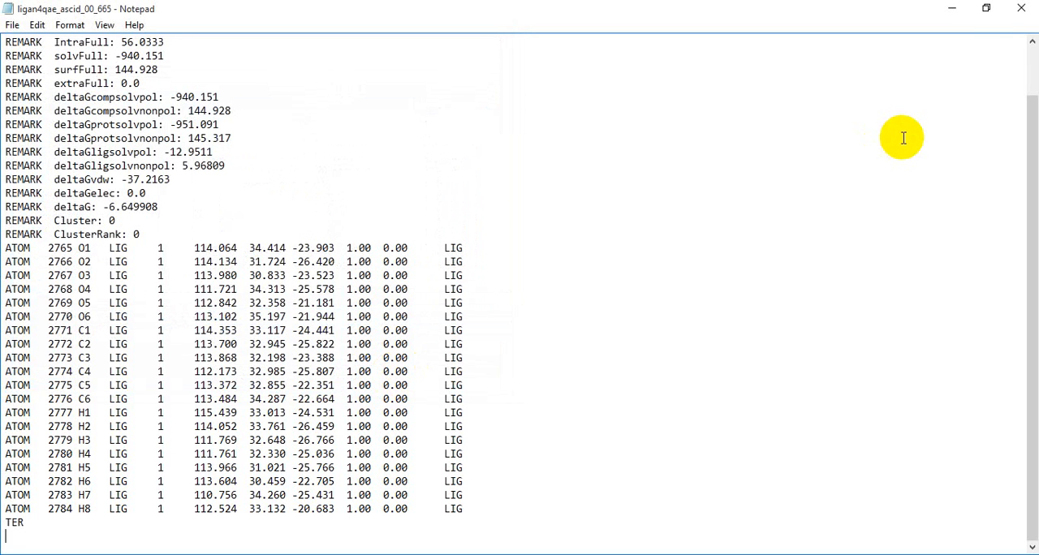
- Switch to UCSF Chimera and go to the Desktop folder hasil docking for opening a file
click(955, 9)
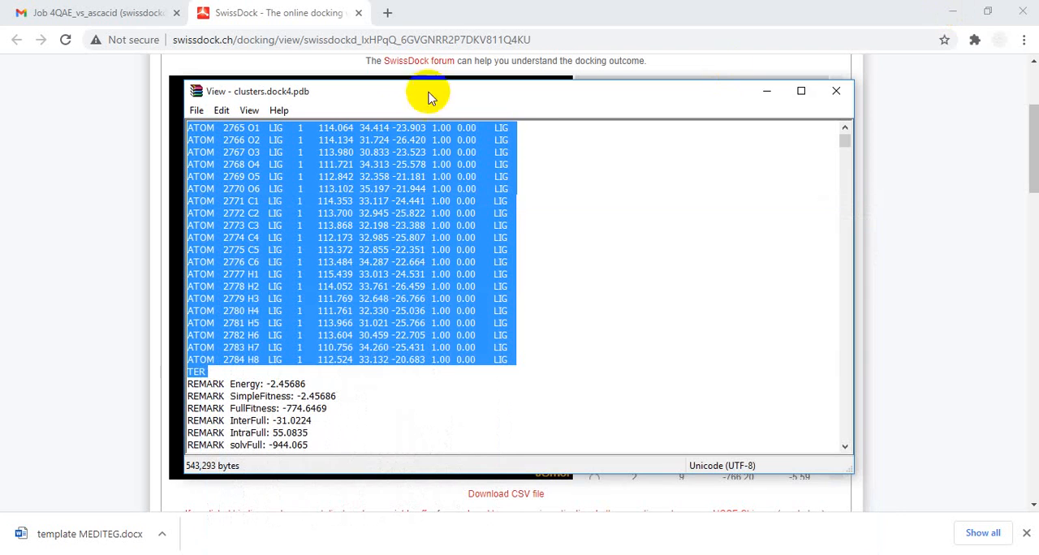
click(766, 95)
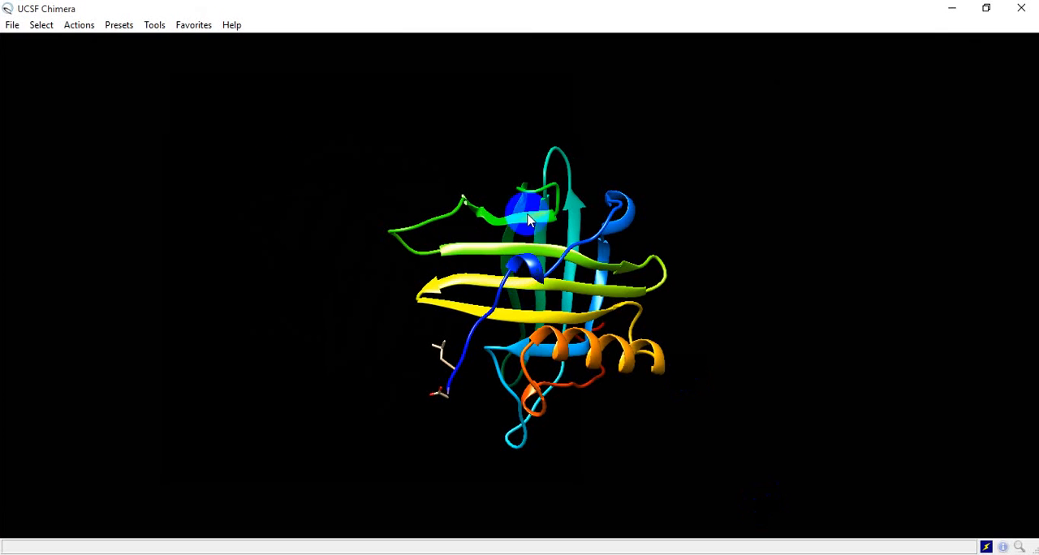
click(11, 25)
click(30, 50)
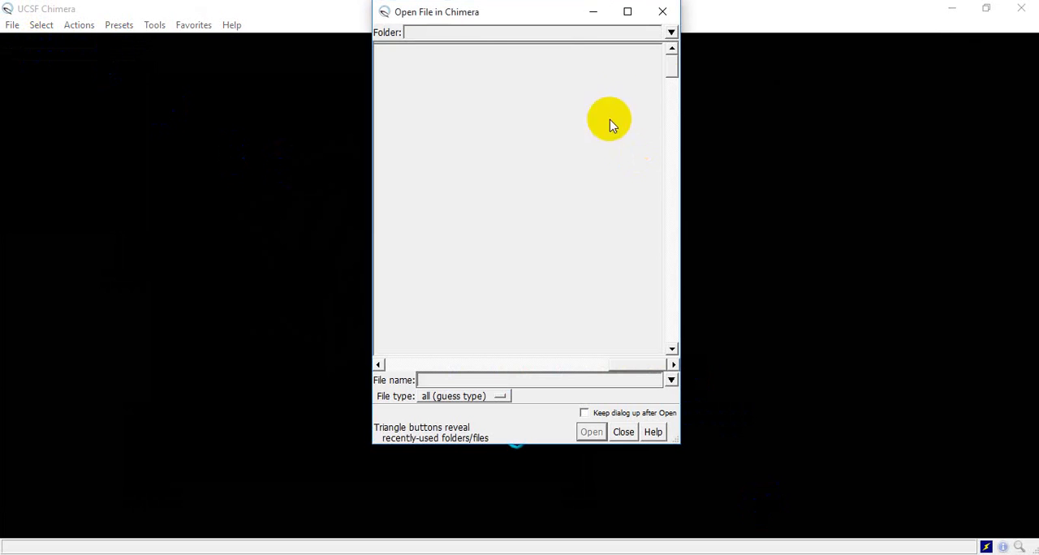
click(671, 34)
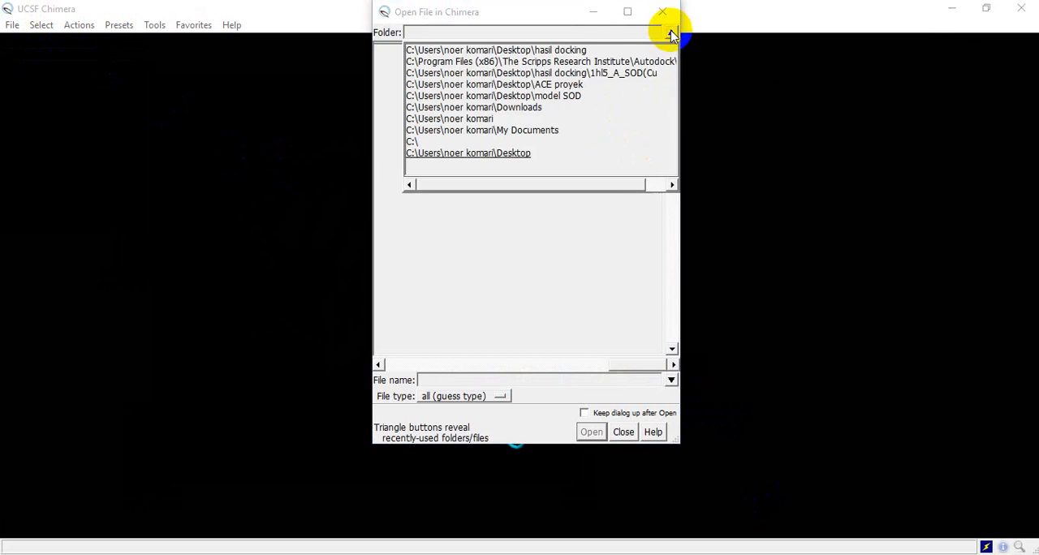
click(590, 49)
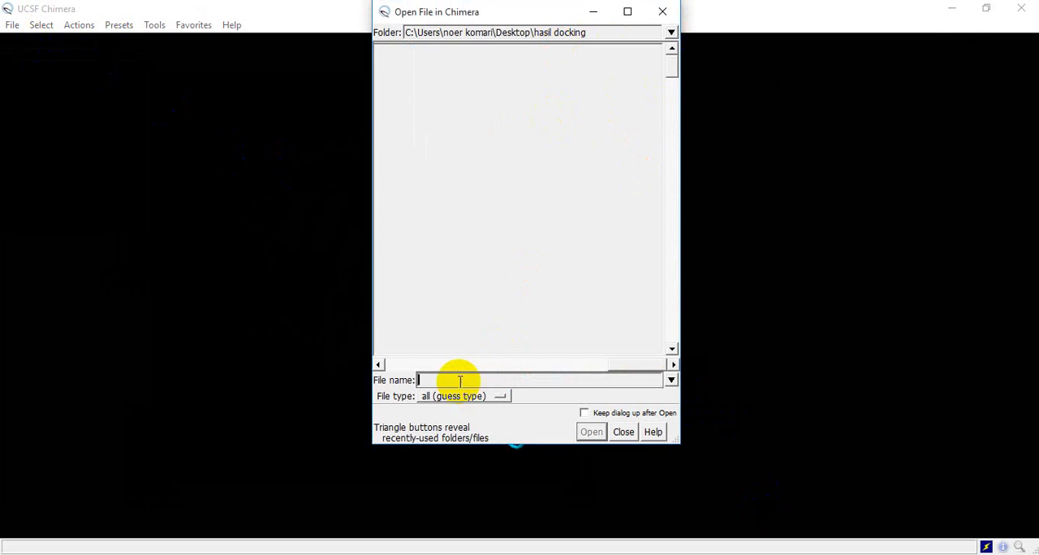
- Find ligan4qae_ascid_00_665.pdb in the folder and open it alongside the target protein
drag(656, 365, 591, 364)
scroll(615, 236, down, 20)
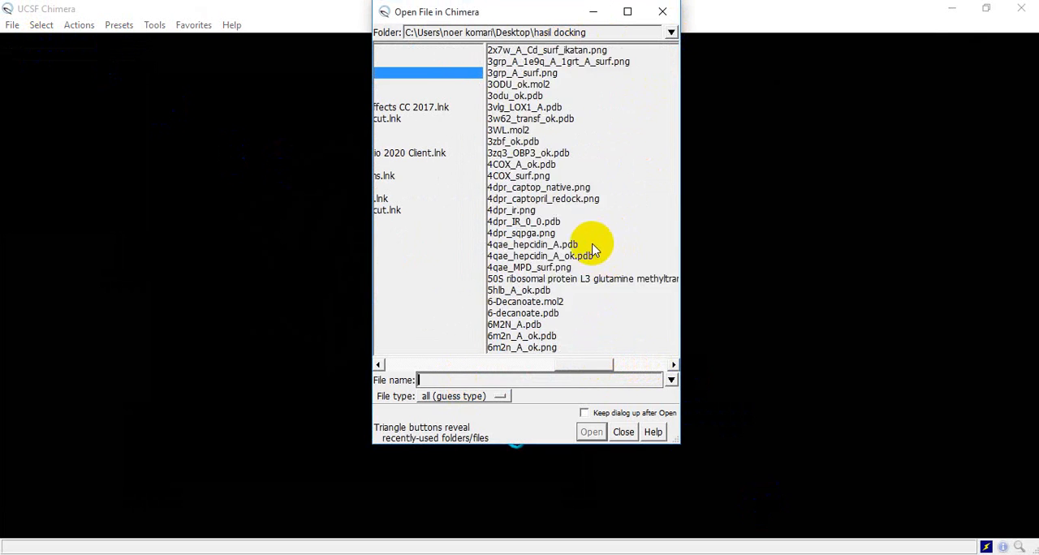
scroll(603, 257, down, 4)
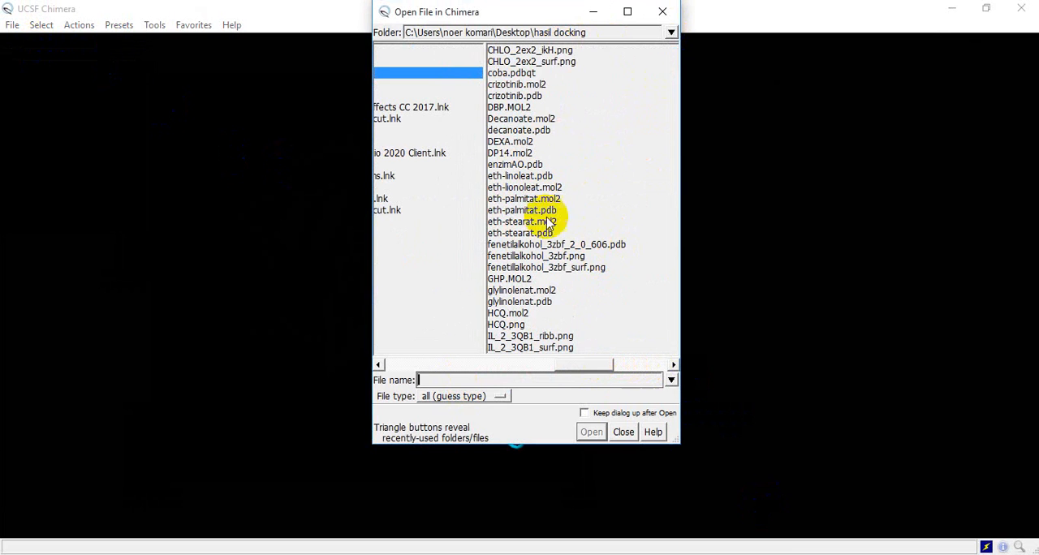
scroll(549, 236, down, 3)
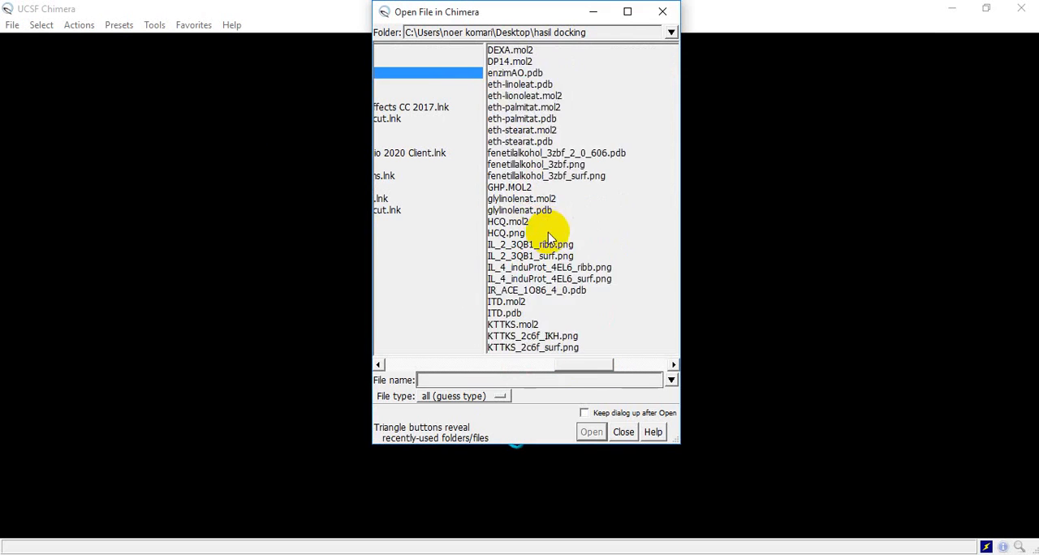
scroll(549, 237, down, 4)
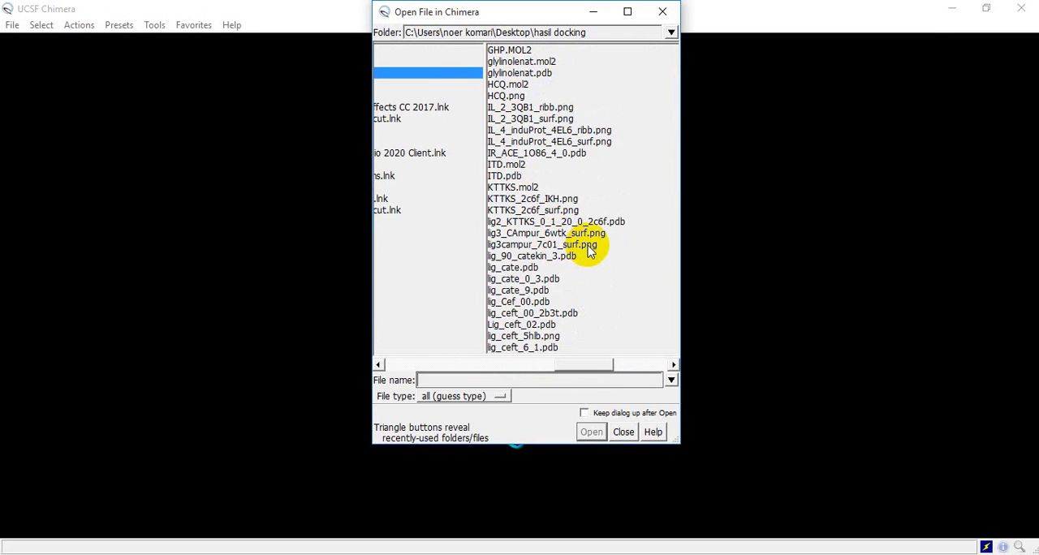
scroll(590, 252, down, 1)
scroll(590, 251, down, 6)
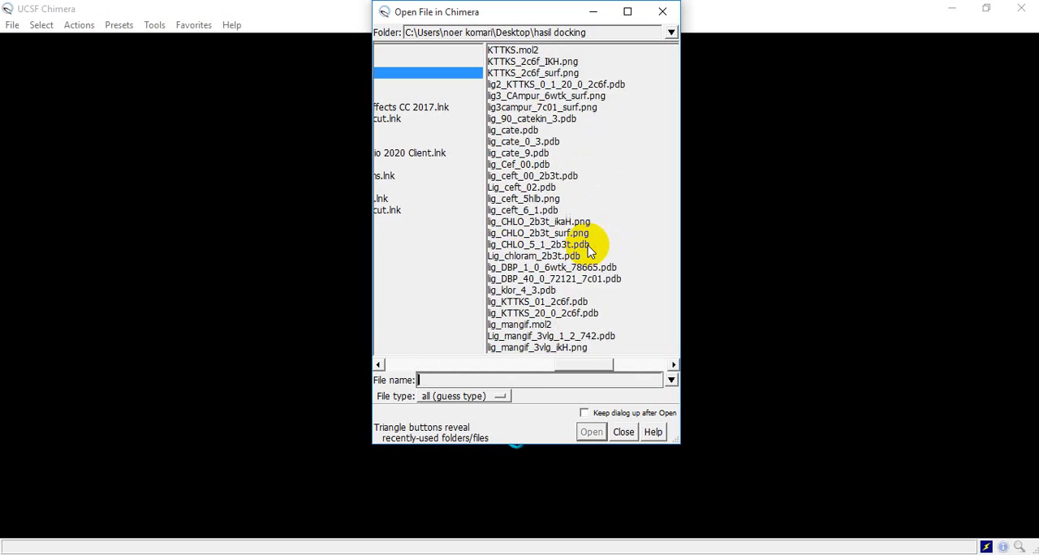
scroll(590, 251, down, 1)
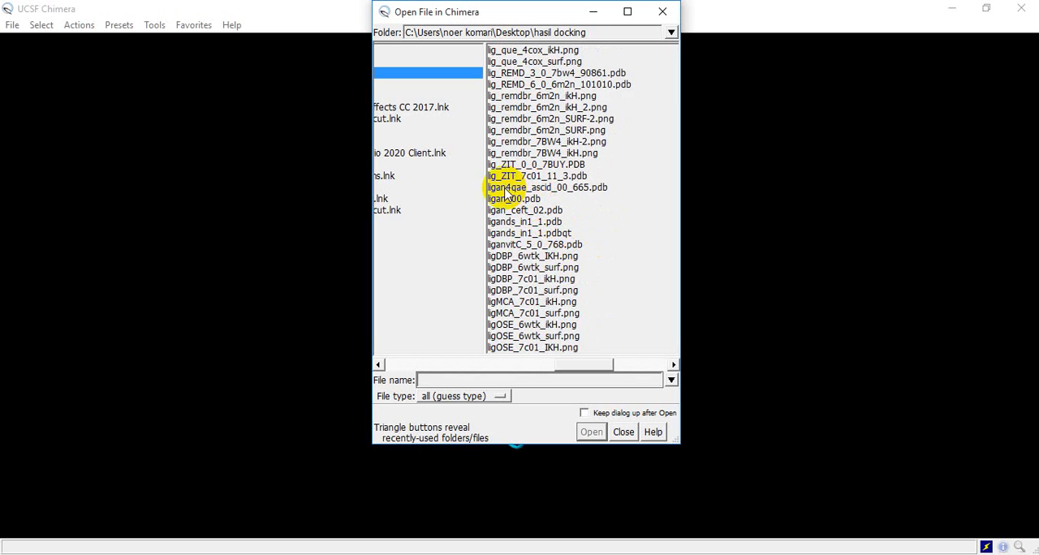
click(561, 188)
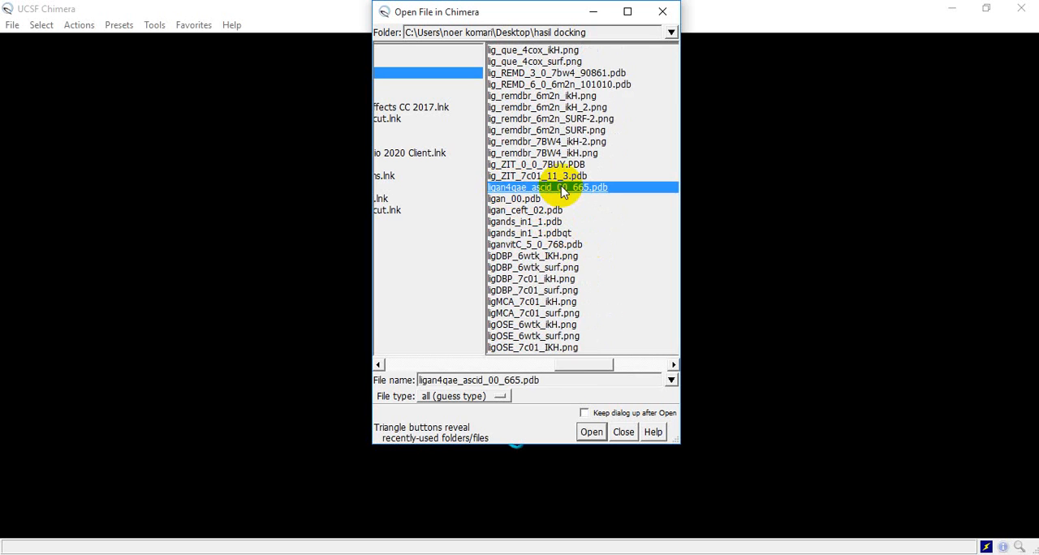
click(592, 432)
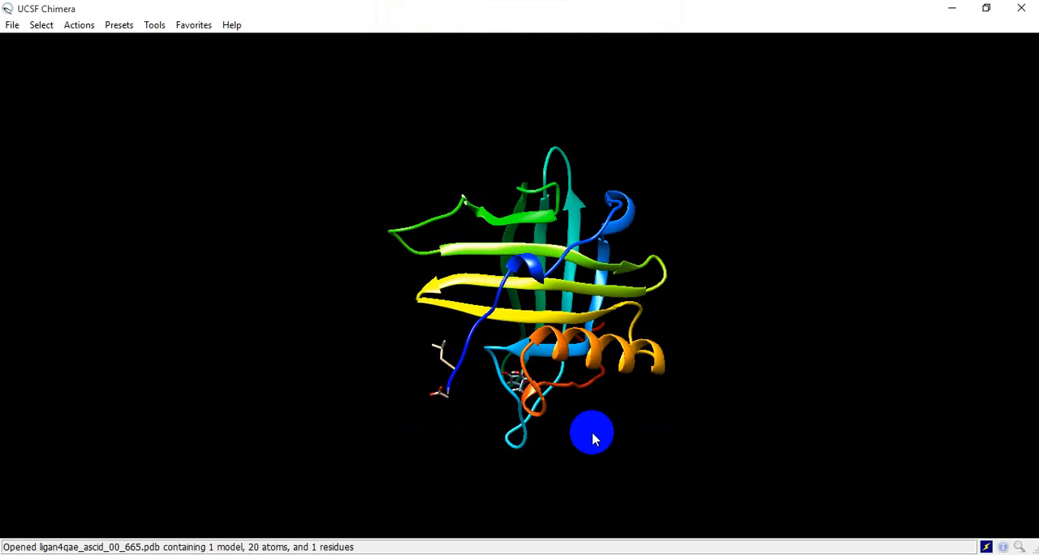
- Select the whole chain of the ligan4qae_ascid_00_665.pdb (#1) model
drag(520, 316, 625, 228)
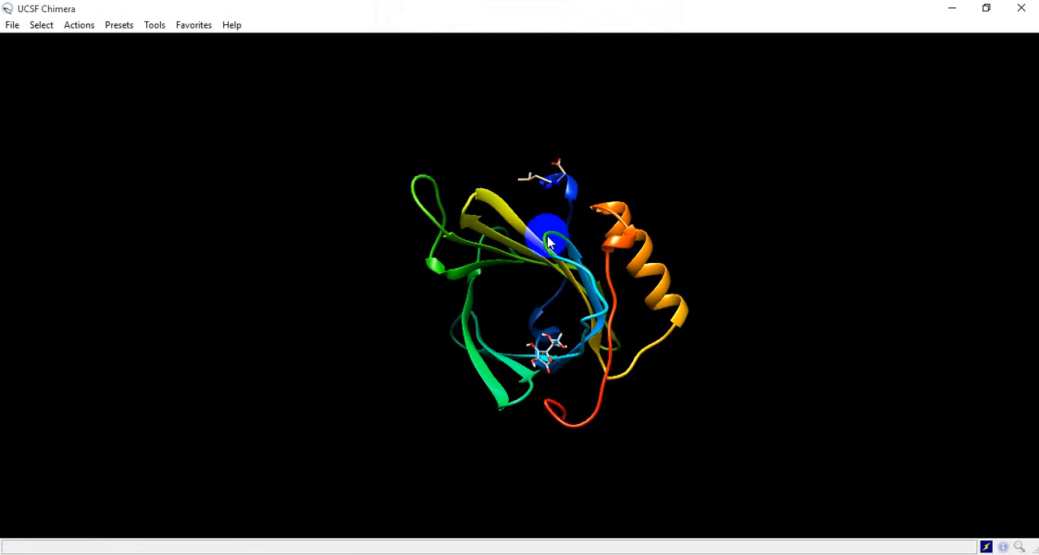
scroll(540, 228, down, 2)
scroll(547, 297, down, 5)
scroll(547, 297, up, 8)
drag(547, 302, 422, 236)
click(42, 26)
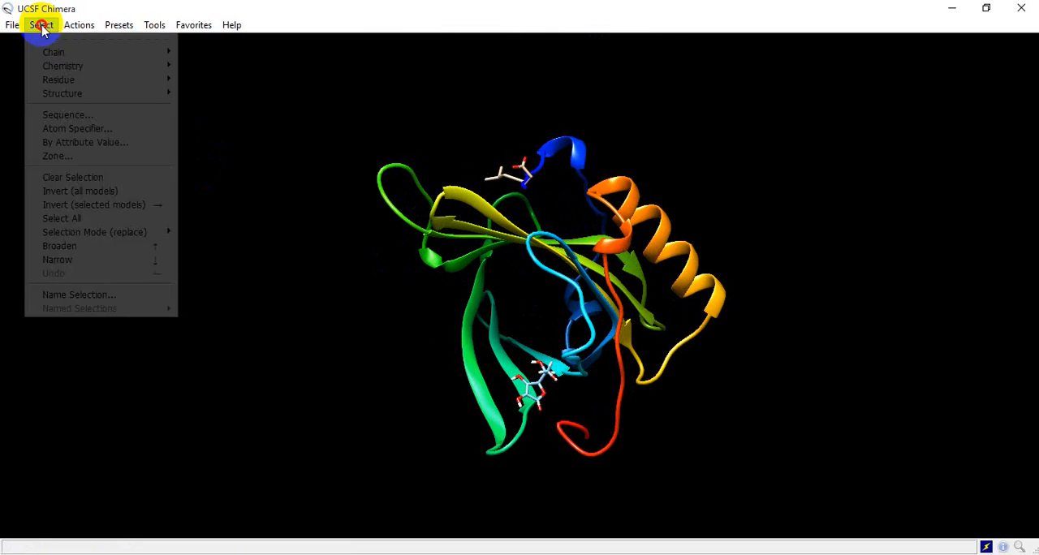
mouse_move(70, 55)
click(199, 64)
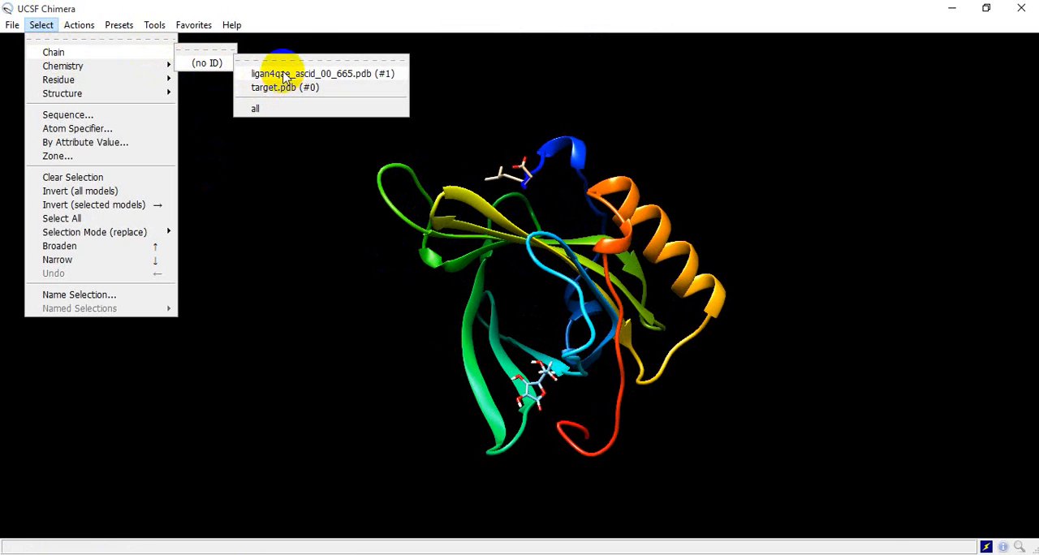
click(284, 75)
- Color the selected ligand red
drag(538, 342, 594, 279)
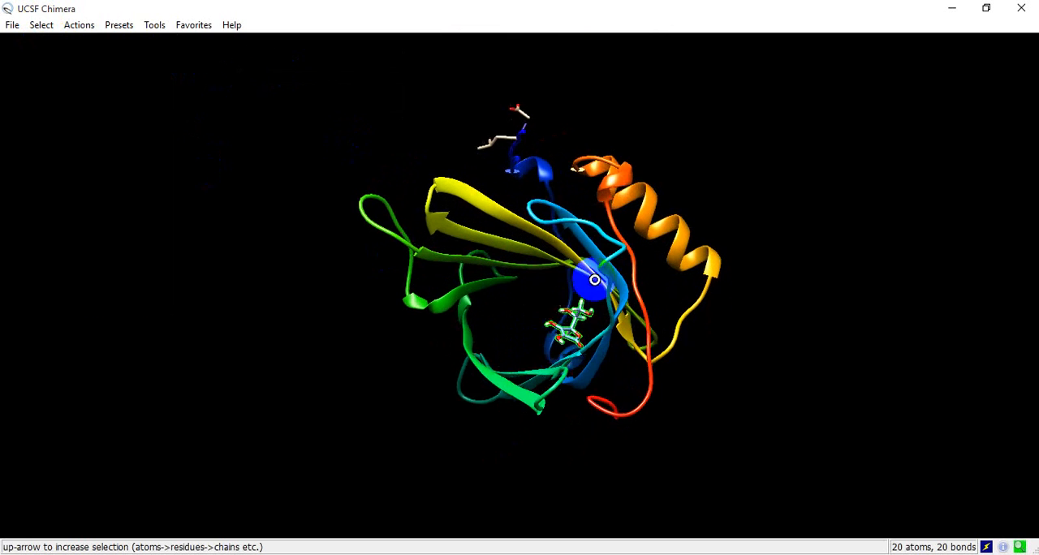
click(77, 25)
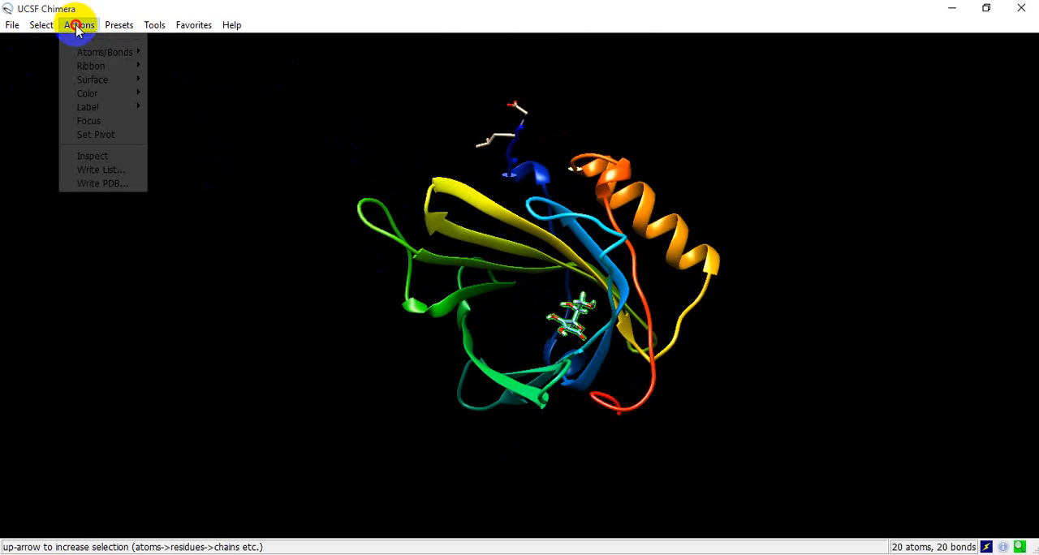
mouse_move(102, 93)
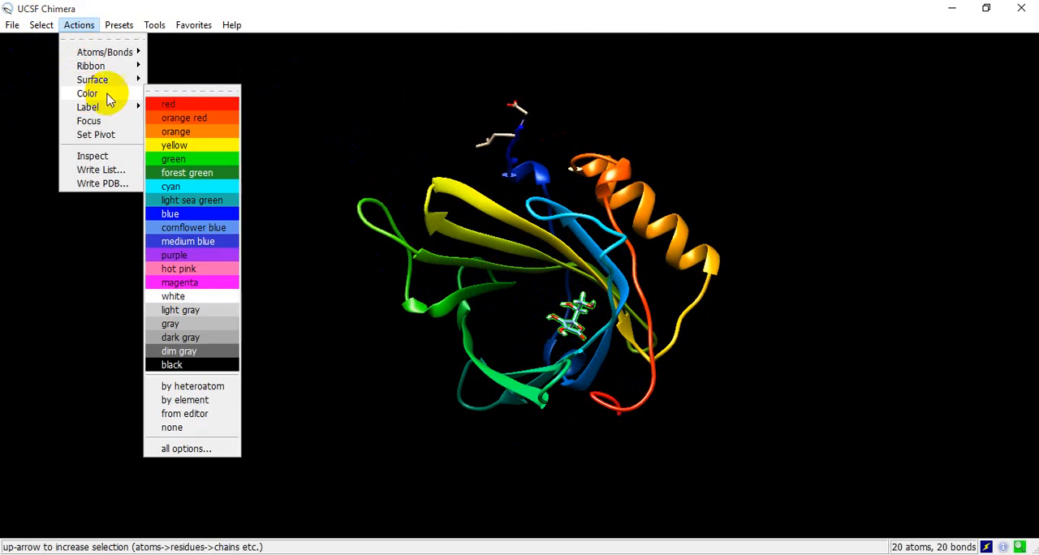
click(173, 105)
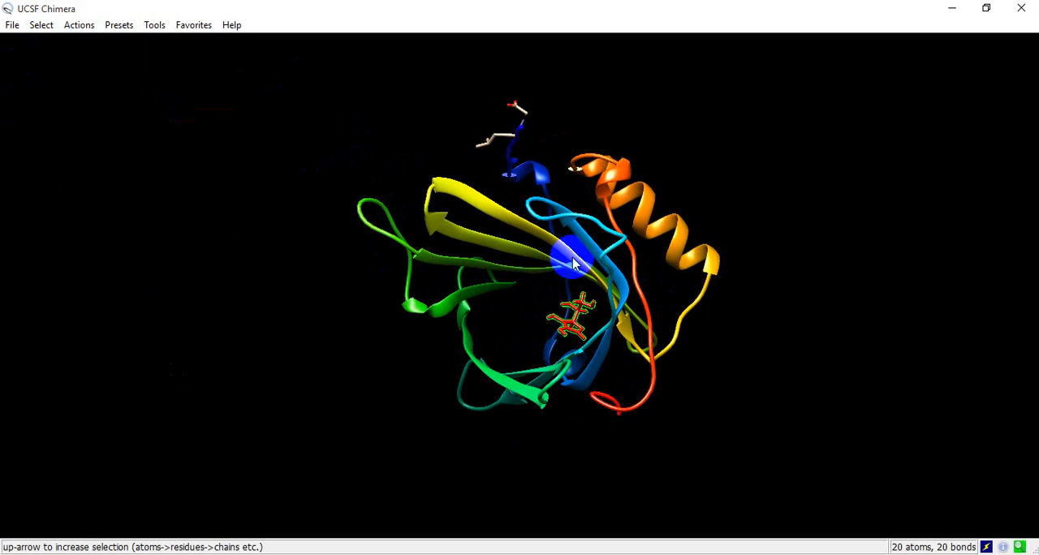
- Examine the position of the red ligand within the protein's beta barrel from different angles and distances
drag(573, 244, 490, 181)
drag(529, 259, 563, 279)
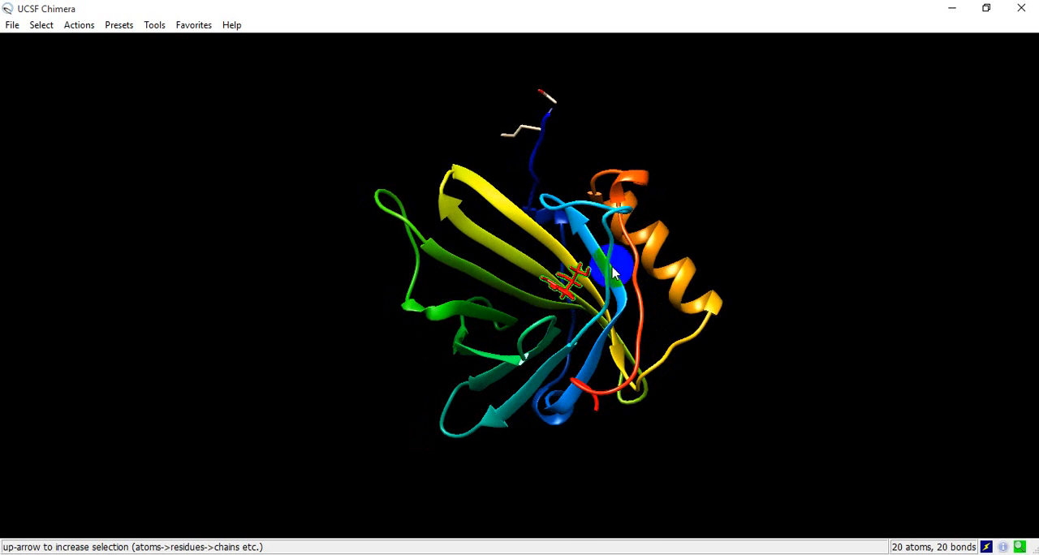
mouse_move(583, 270)
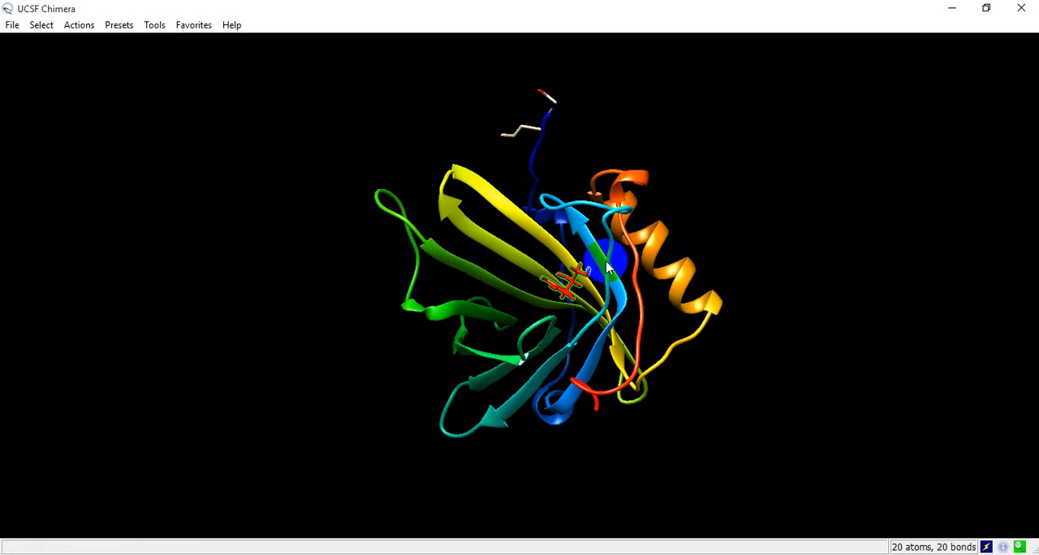
scroll(598, 255, down, 3)
scroll(579, 267, up, 3)
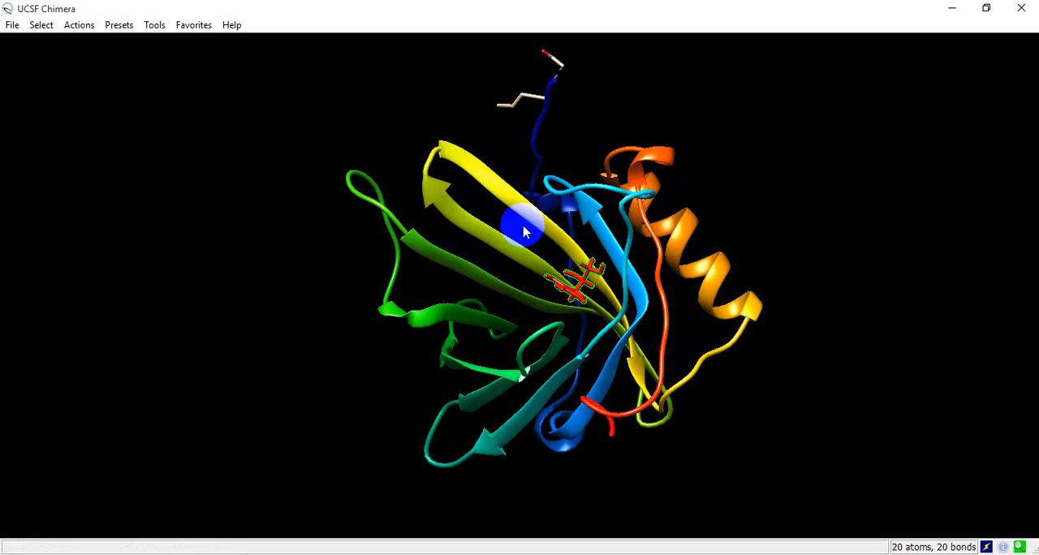
scroll(497, 235, up, 2)
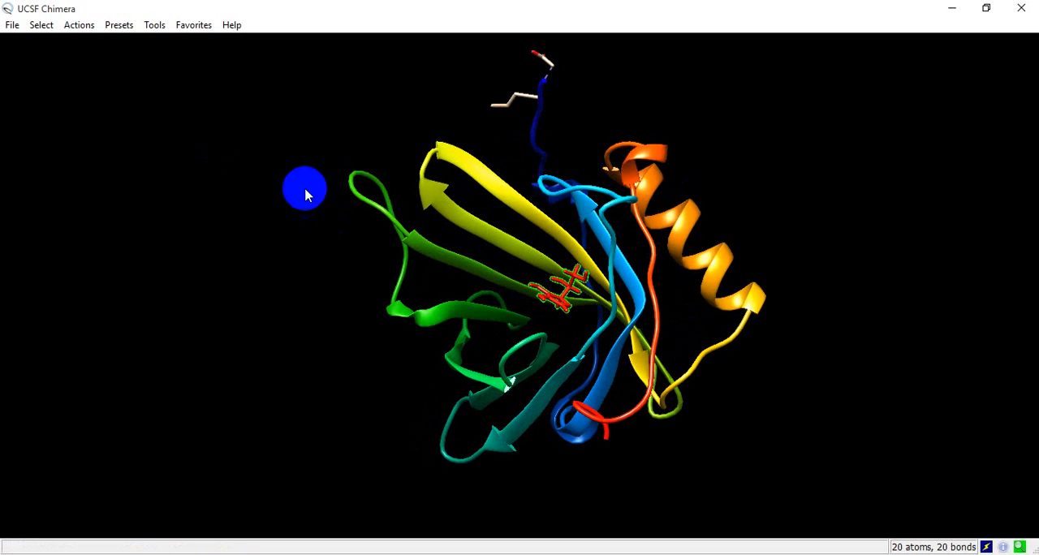
click(40, 32)
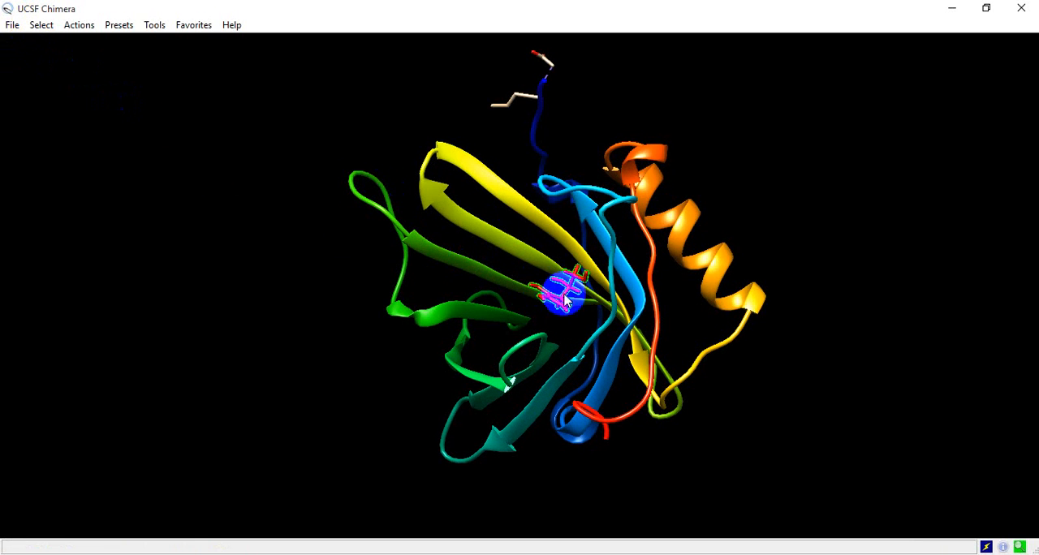
click(40, 25)
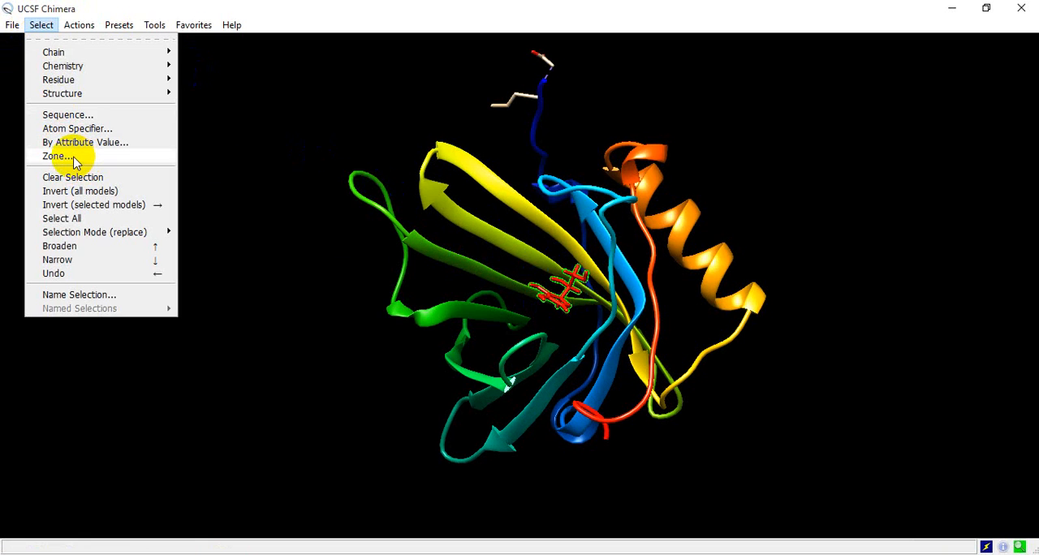
click(218, 124)
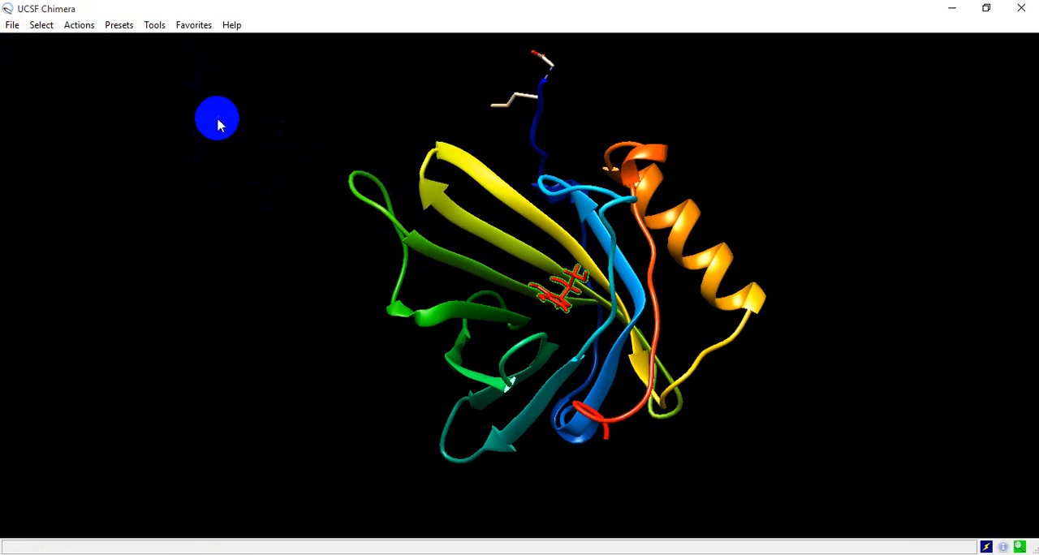
- Label the selected ligand's atoms by name and turn the atom labels off again
click(78, 24)
mouse_move(102, 109)
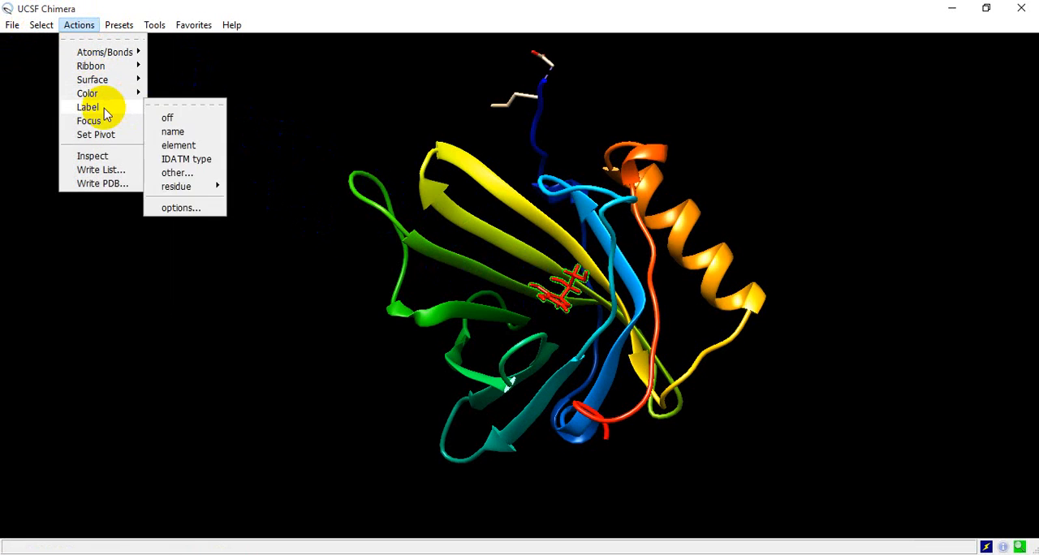
click(173, 132)
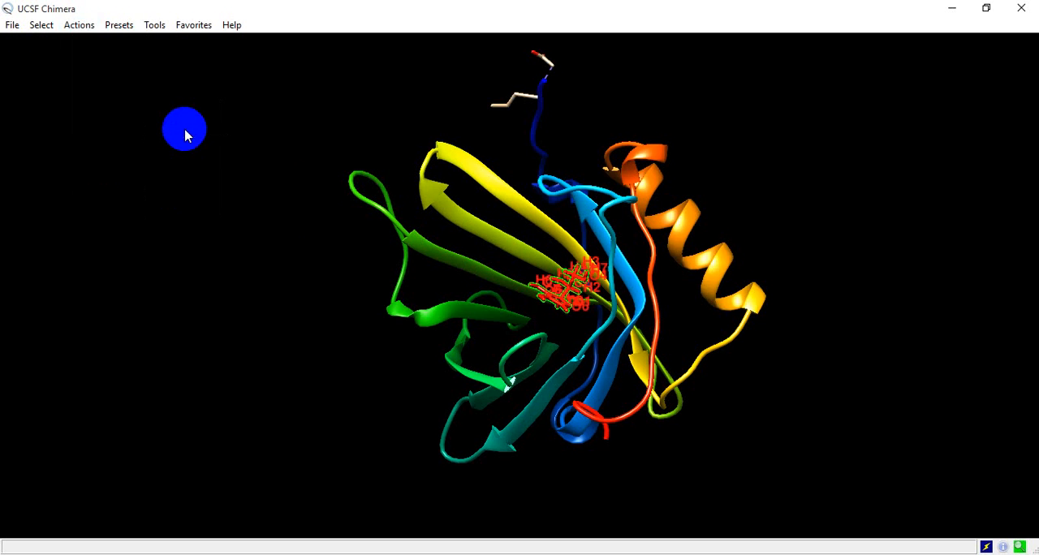
click(78, 24)
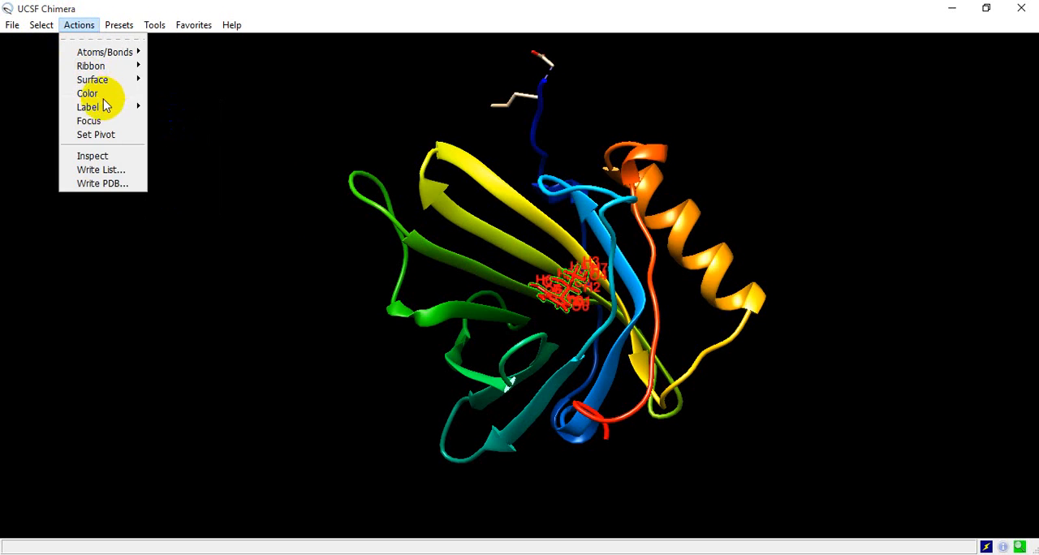
mouse_move(104, 107)
click(167, 111)
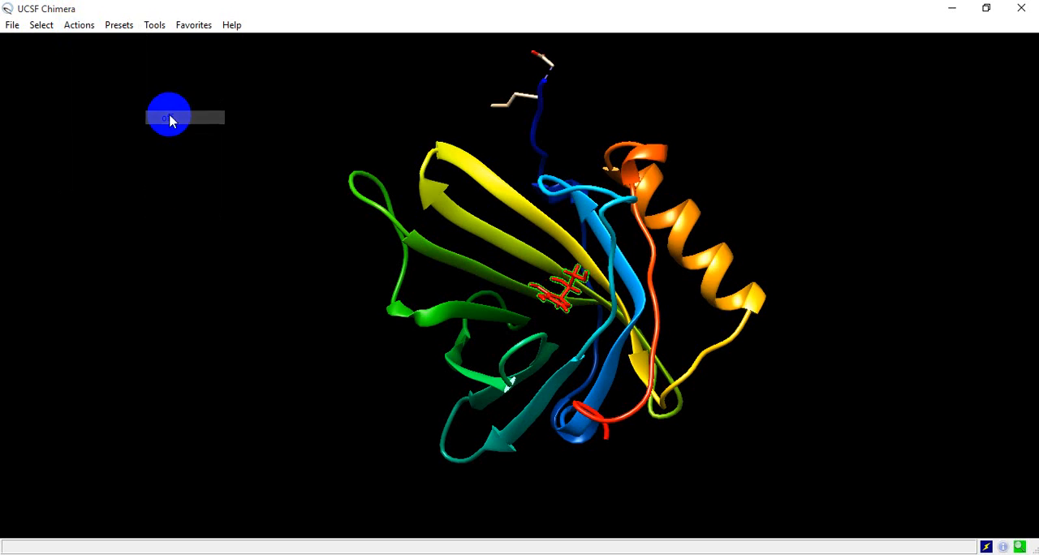
- Label the selected ligand's residue with its name and specifier
click(79, 25)
mouse_move(113, 116)
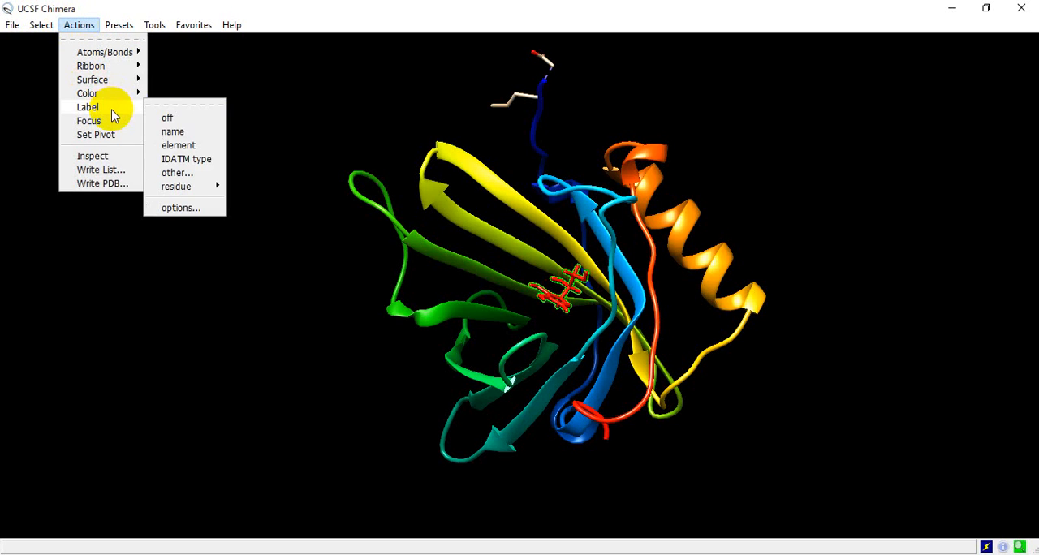
mouse_move(191, 188)
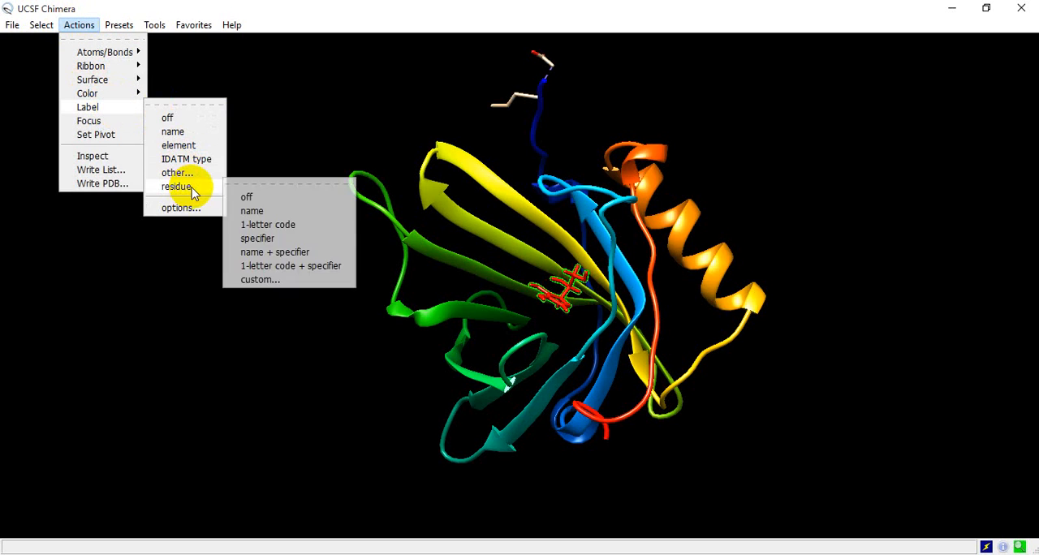
click(276, 253)
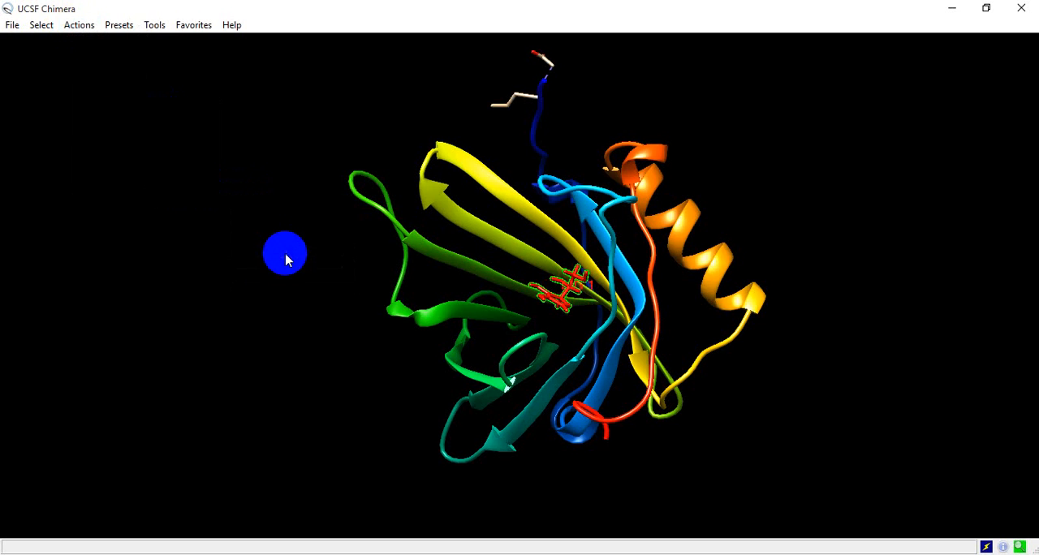
ctrl+click(572, 284)
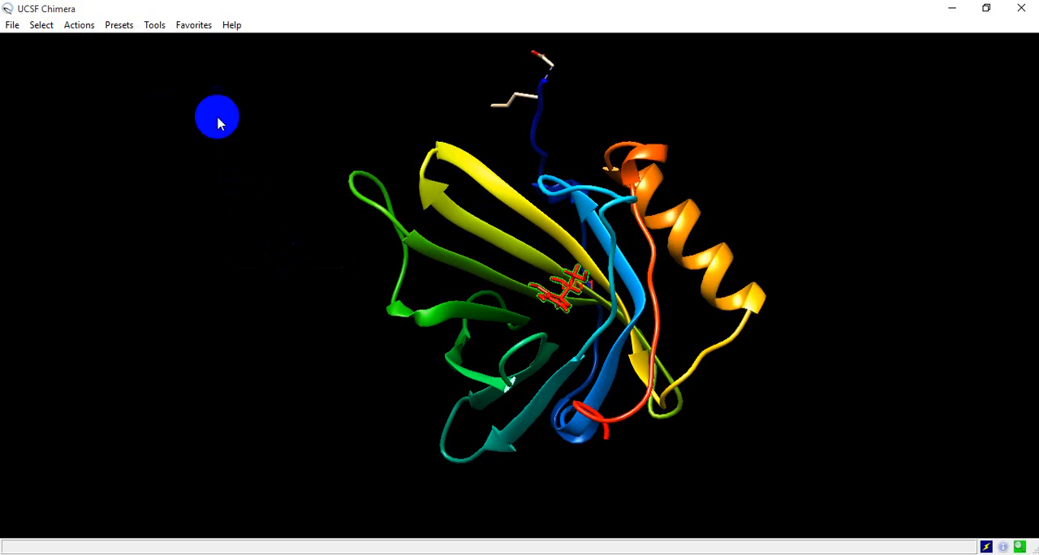
- Assign the custom residue label VITC to the selected ligand
click(78, 25)
mouse_move(88, 107)
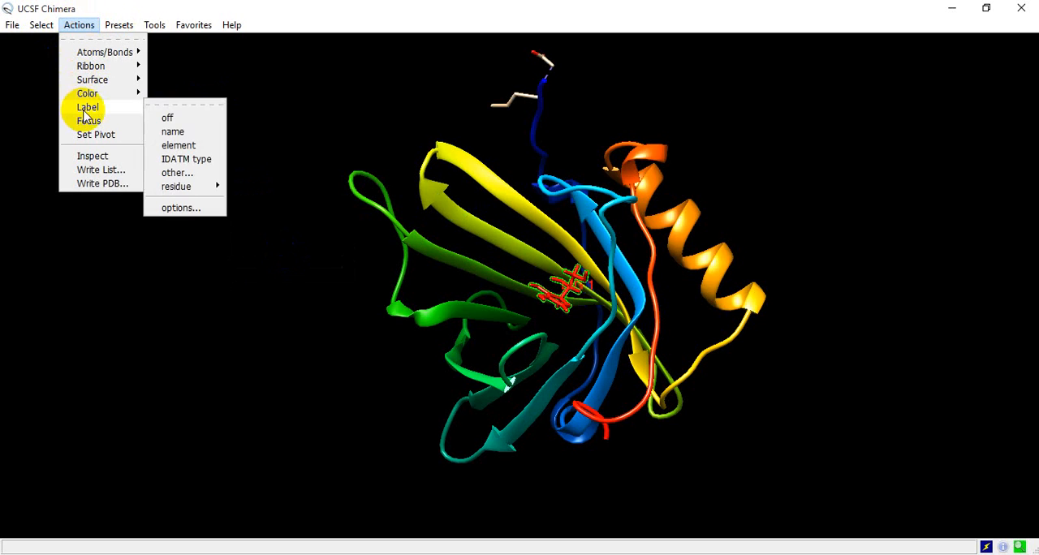
mouse_move(186, 186)
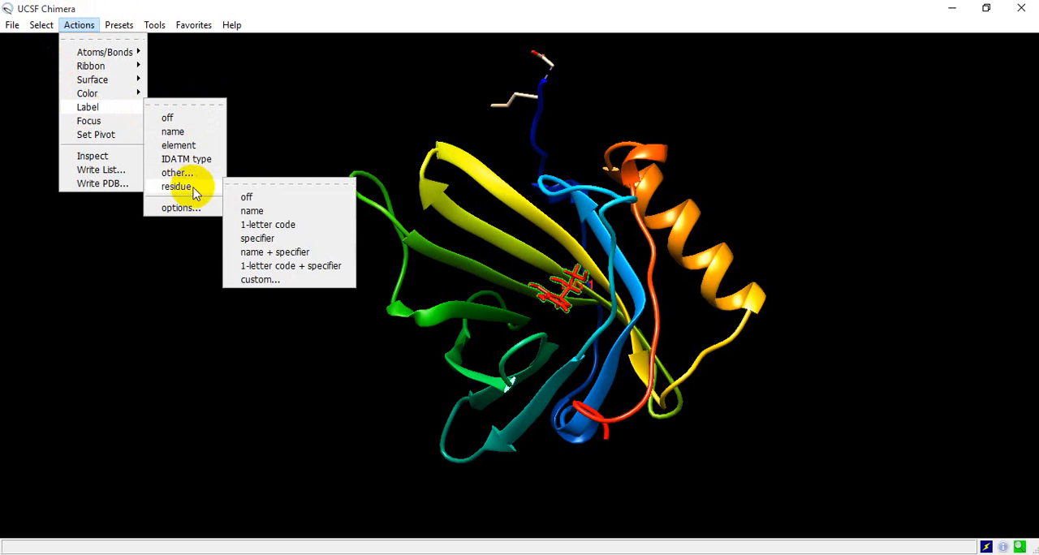
click(265, 281)
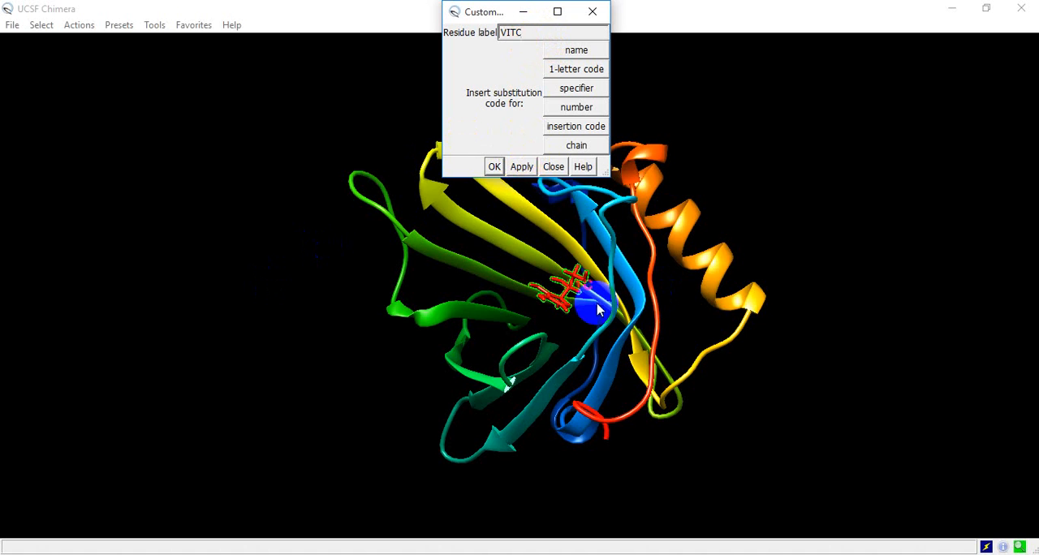
click(494, 167)
- Select all atoms and bonds within 3.0 angstroms of the selected ligand
mouse_move(617, 256)
mouse_down()
mouse_move(608, 270)
mouse_move(538, 270)
mouse_move(440, 250)
mouse_move(414, 209)
mouse_move(672, 244)
mouse_move(689, 268)
mouse_move(557, 290)
mouse_move(601, 250)
mouse_move(616, 275)
mouse_move(399, 198)
mouse_up()
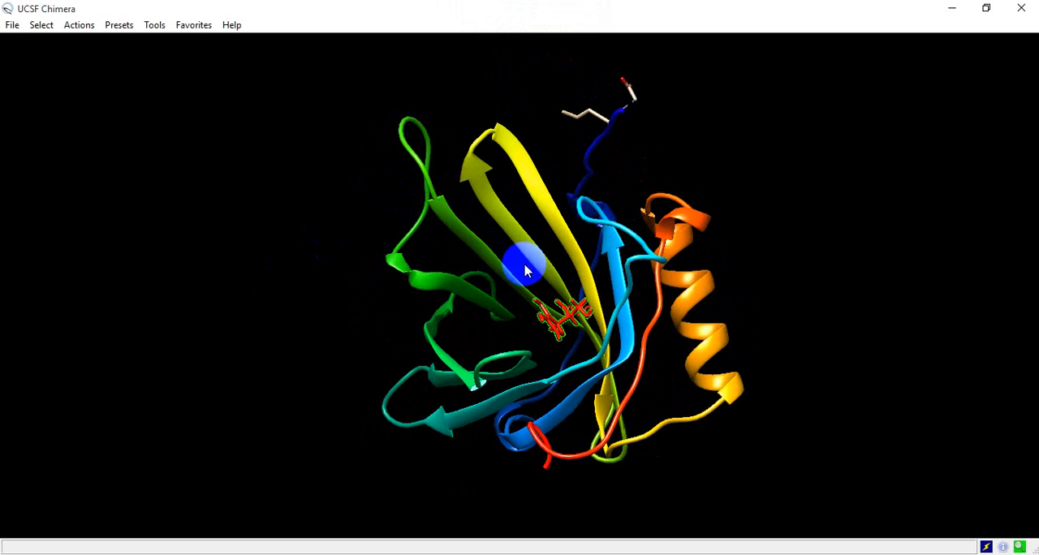
click(42, 25)
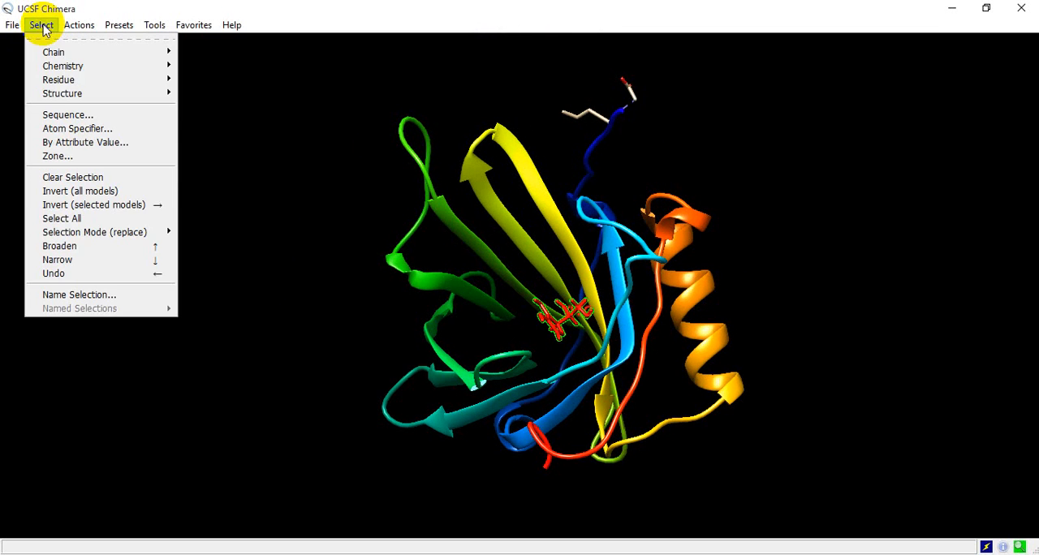
click(52, 159)
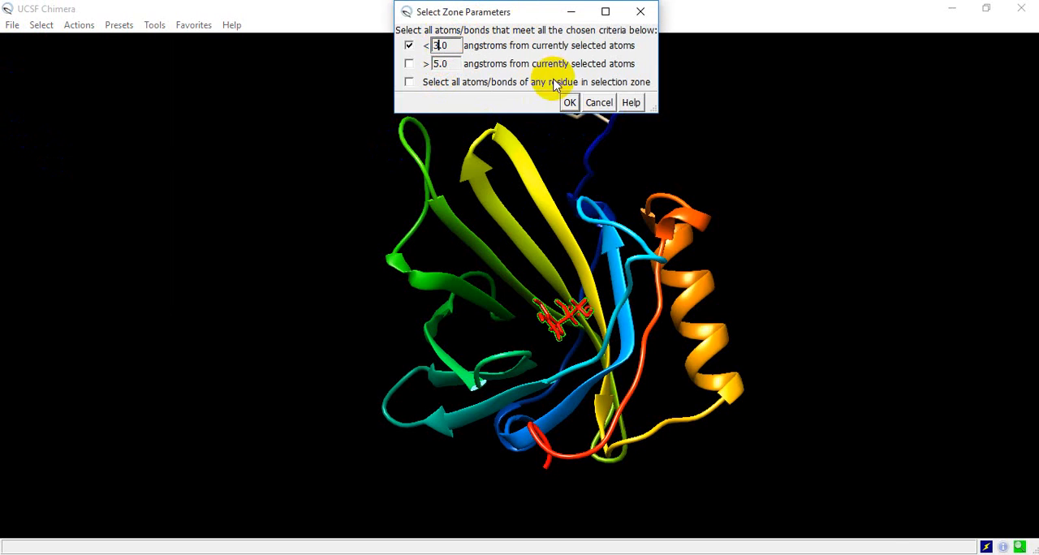
click(569, 103)
- Expand the selection to all atoms and bonds within 5.0 angstroms of the currently selected atoms
drag(552, 250, 511, 254)
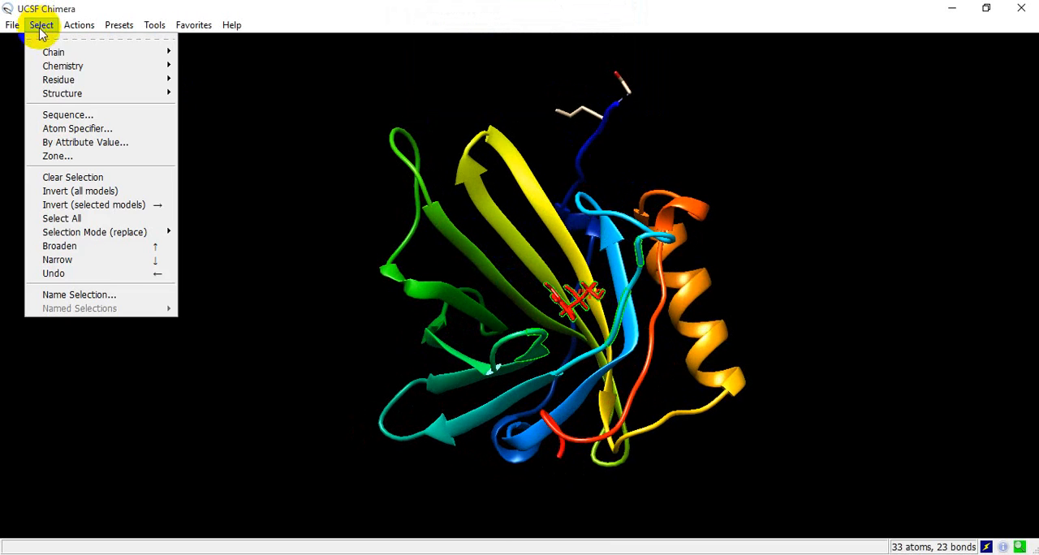
mouse_move(76, 29)
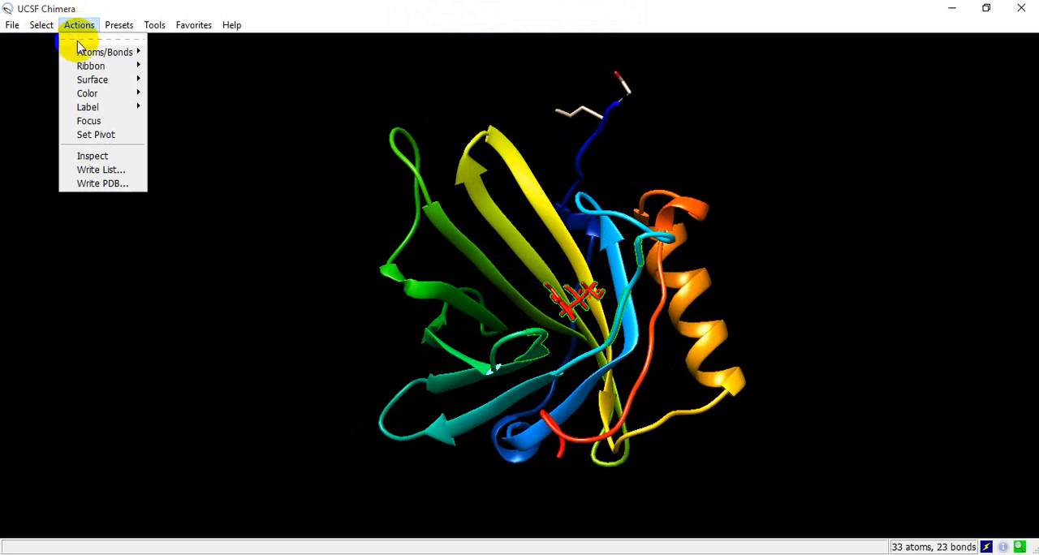
mouse_move(42, 24)
click(76, 155)
double_click(440, 46)
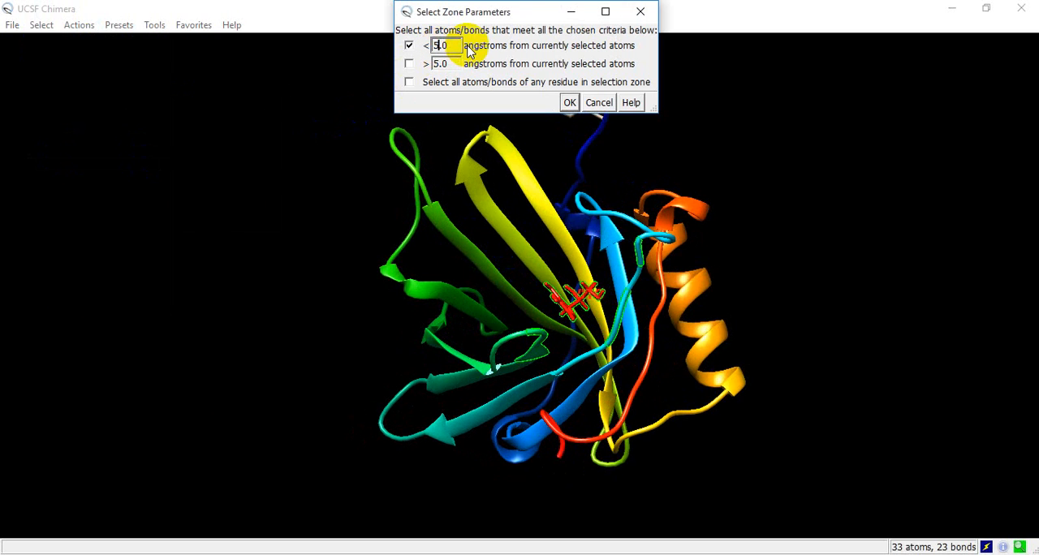
click(569, 103)
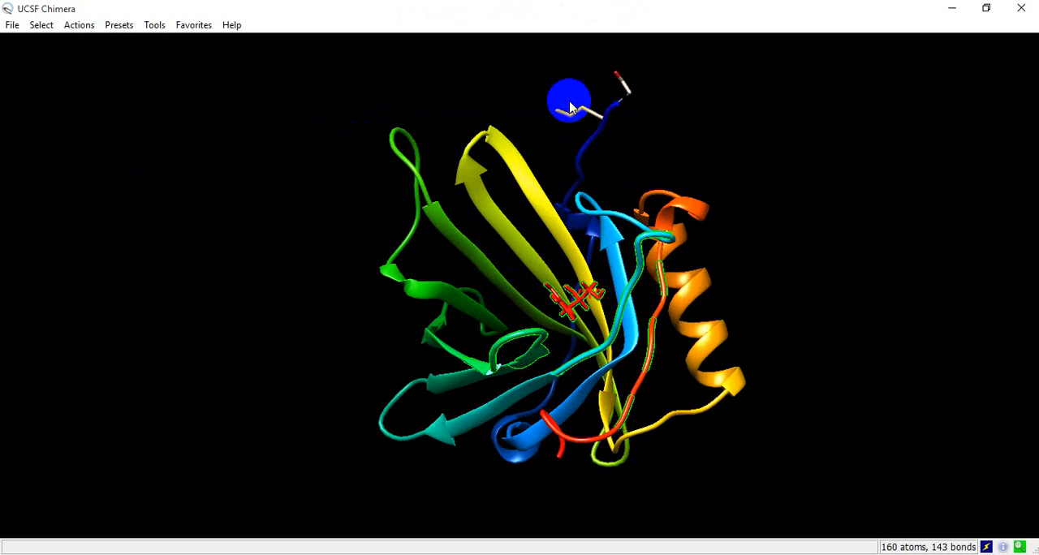
- Label the residues in the selected zone around the ligand with their name and specifier
drag(612, 308, 646, 303)
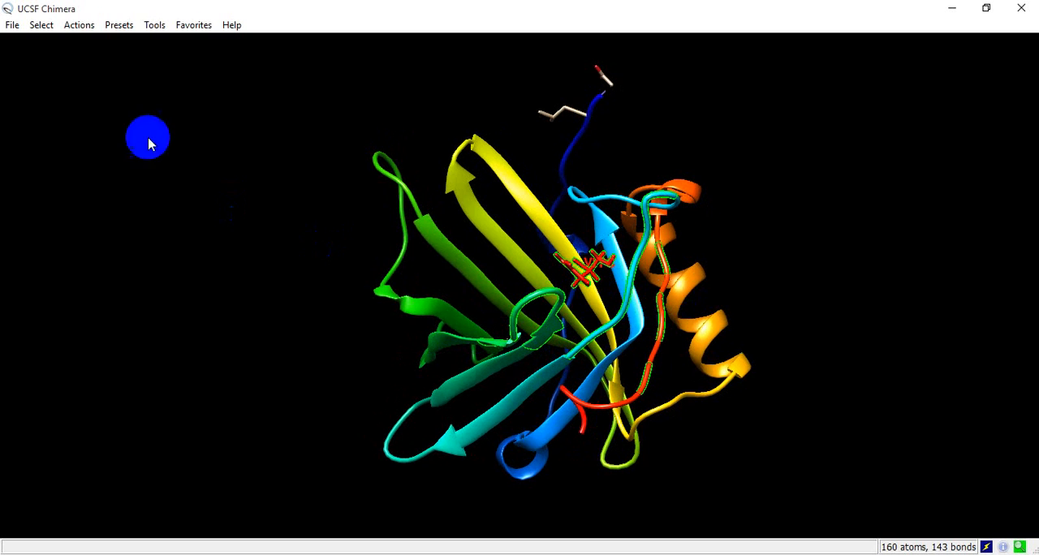
click(78, 25)
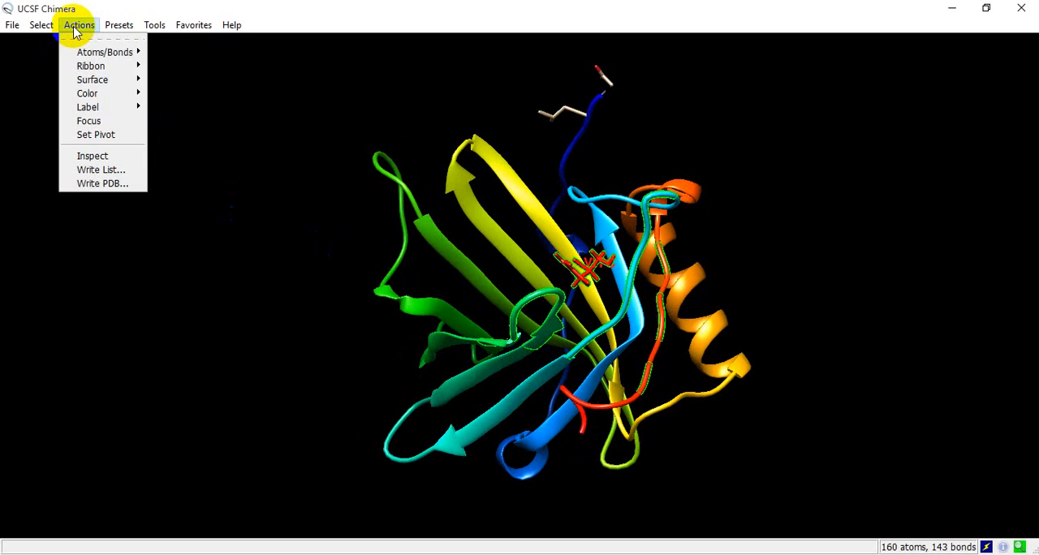
mouse_move(95, 111)
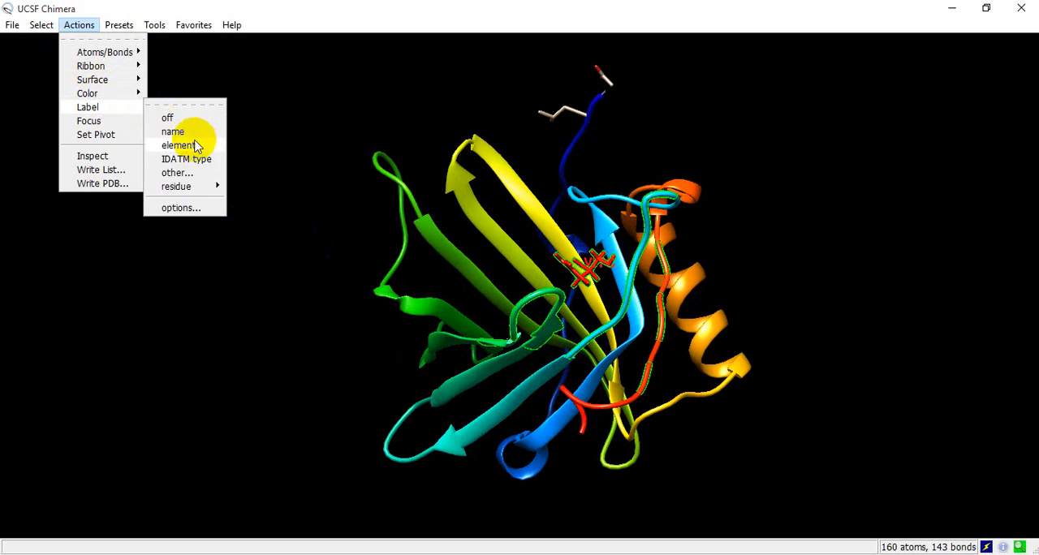
mouse_move(186, 186)
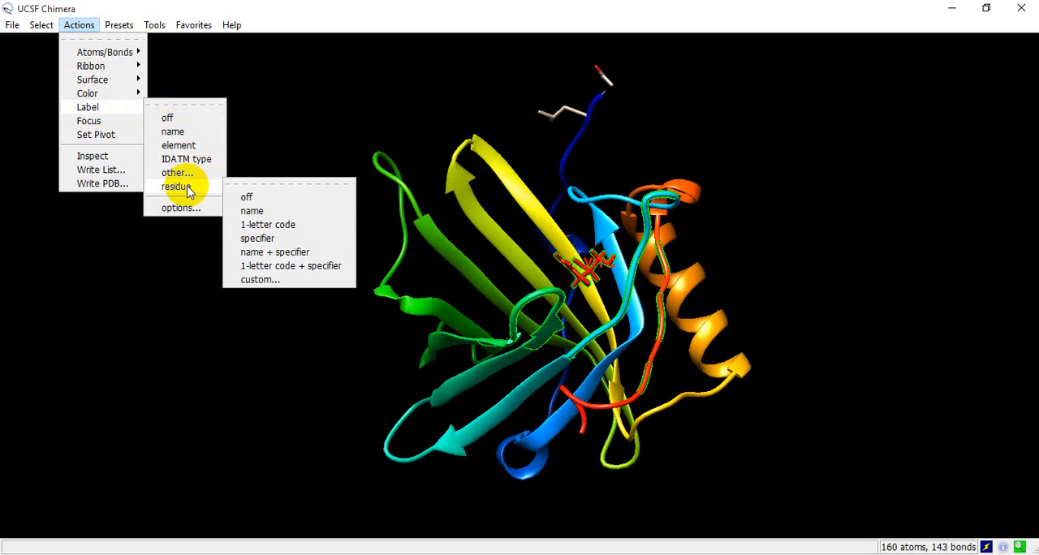
click(306, 254)
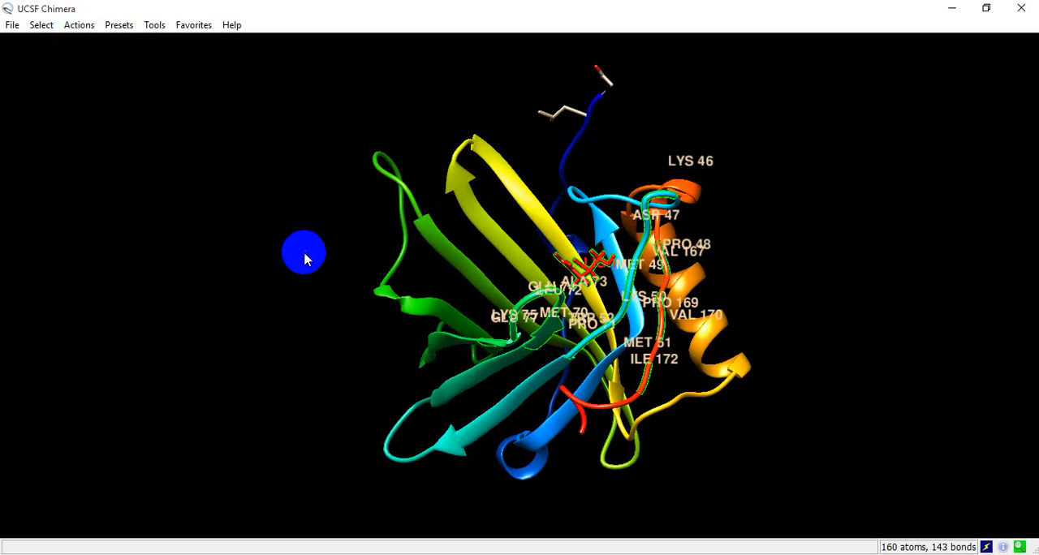
- Apply the show-only display of side chains to the selected residues around the ligand
scroll(584, 249, up, 2)
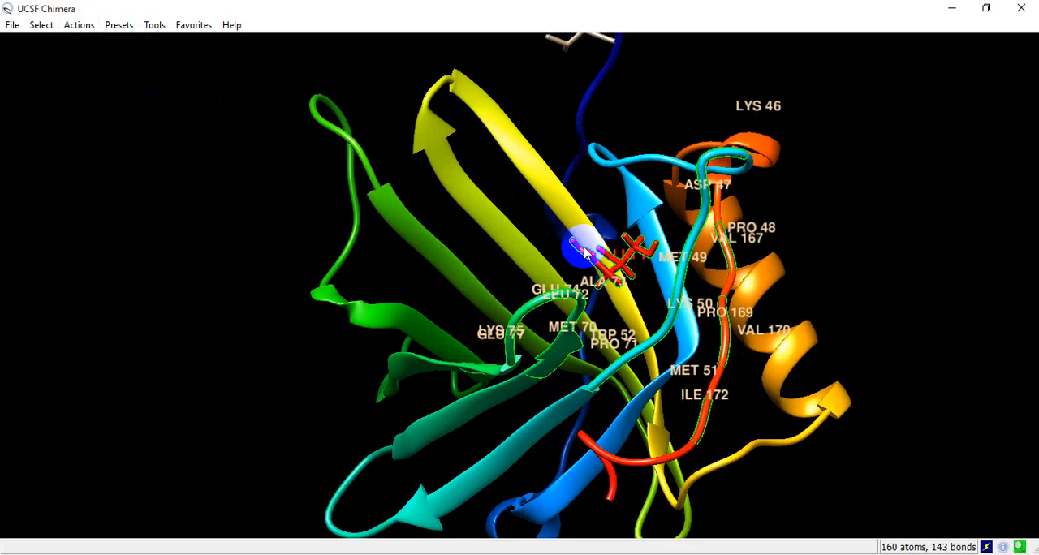
scroll(586, 251, down, 2)
scroll(581, 248, up, 3)
scroll(581, 249, down, 2)
click(77, 26)
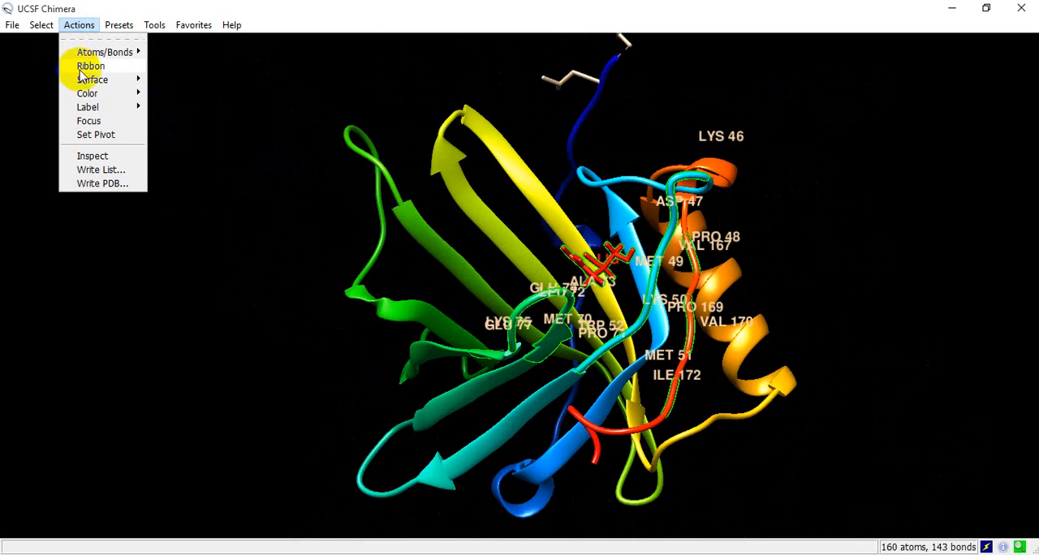
mouse_move(90, 54)
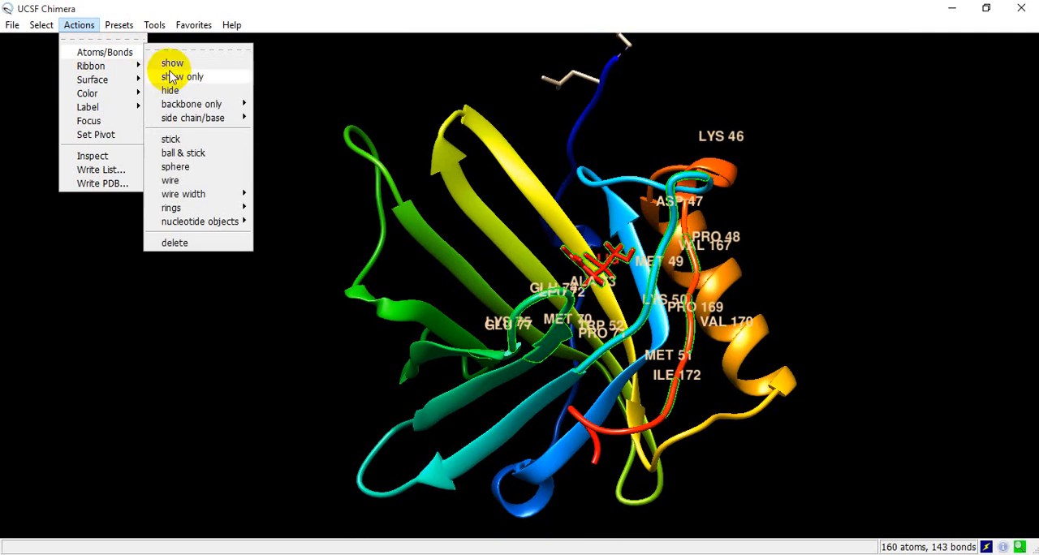
mouse_move(195, 123)
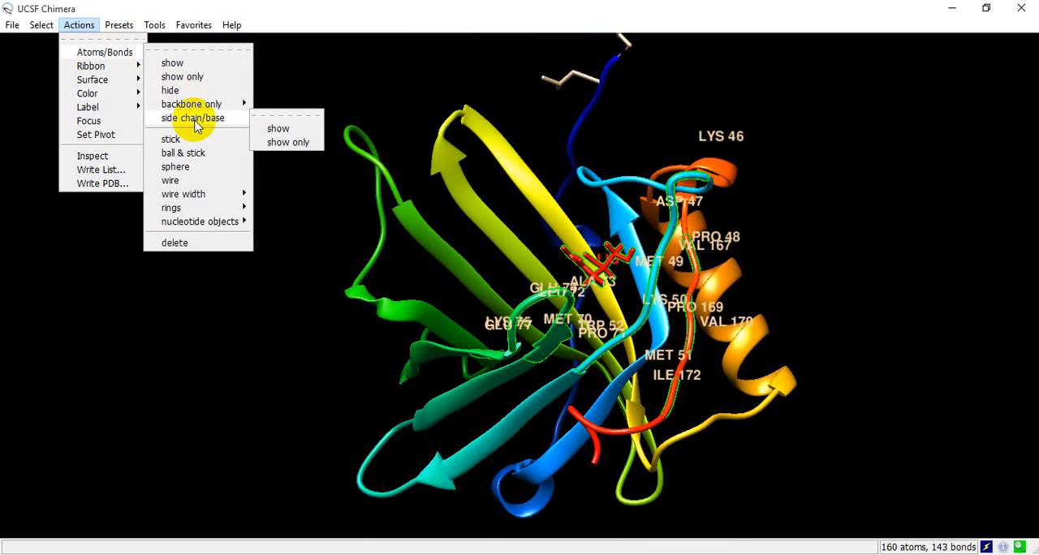
click(296, 144)
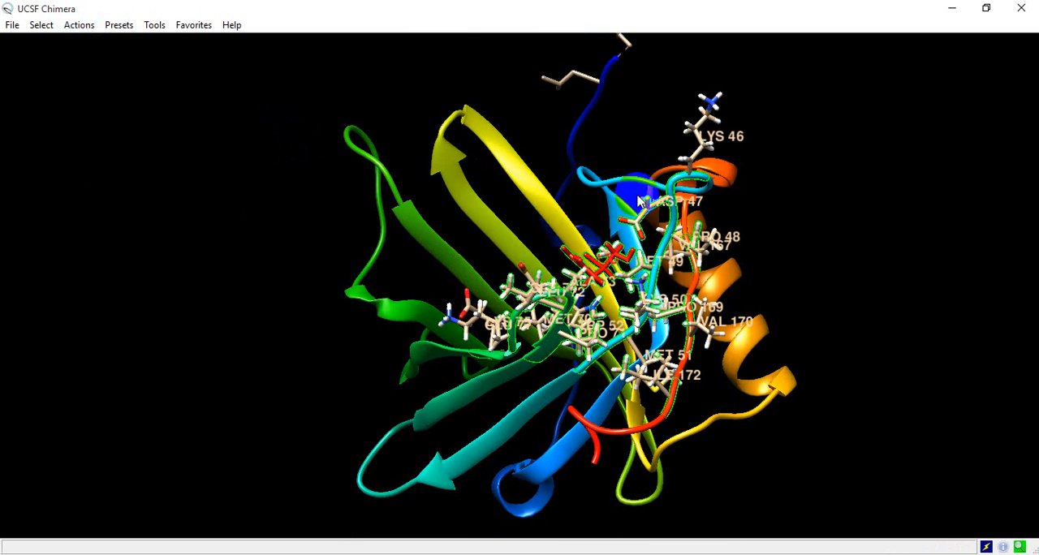
- Examine the labeled residues and their side chains around the red ligand from different angles and distances
scroll(720, 248, down, 3)
scroll(719, 247, up, 5)
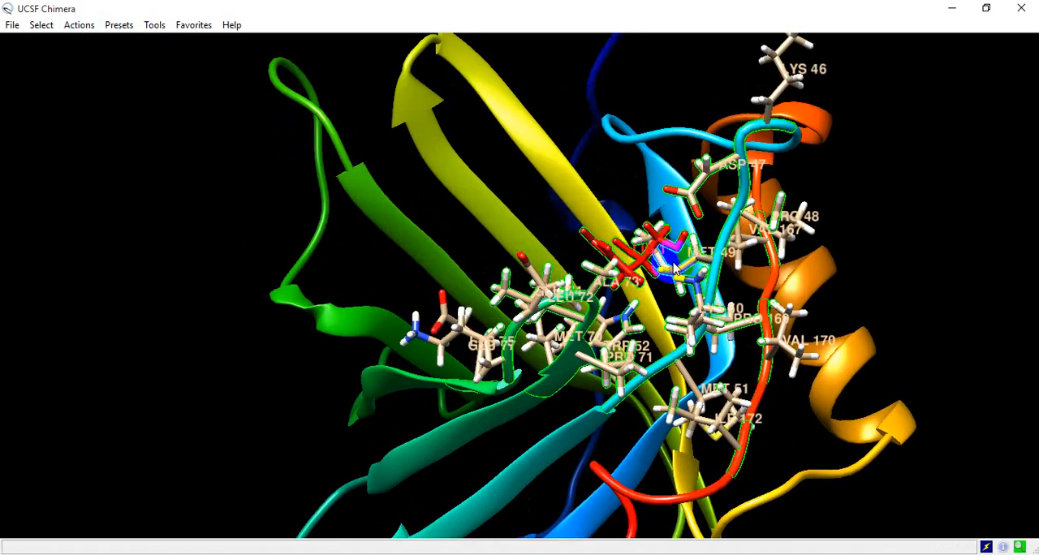
mouse_move(674, 268)
mouse_down()
mouse_move(614, 244)
mouse_move(579, 192)
mouse_move(440, 228)
mouse_move(449, 254)
mouse_move(370, 214)
mouse_move(566, 211)
mouse_move(612, 297)
mouse_move(635, 309)
mouse_up()
scroll(634, 308, up, 5)
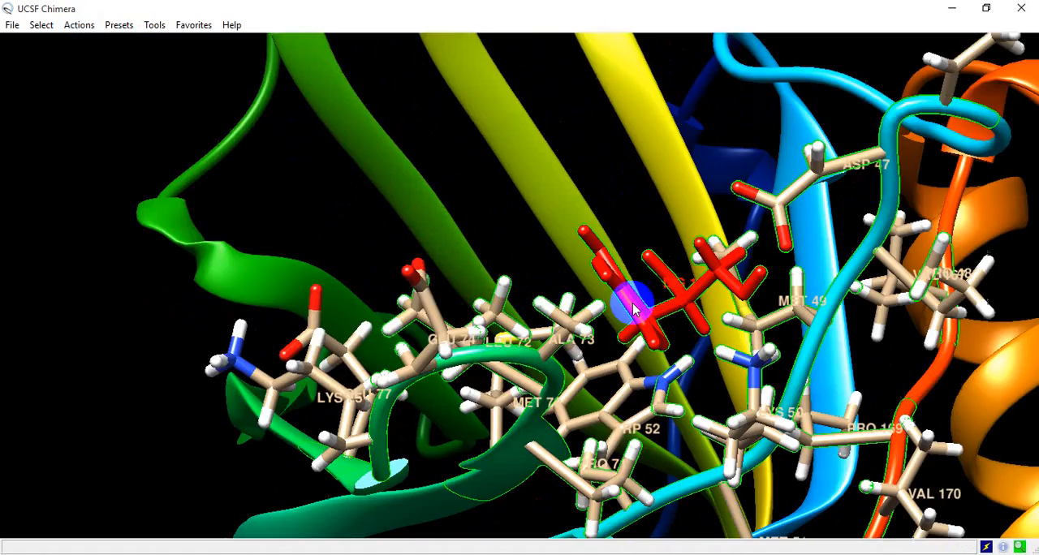
scroll(615, 306, down, 5)
mouse_move(463, 220)
mouse_down()
mouse_move(506, 243)
mouse_move(613, 238)
mouse_up()
drag(633, 318, 600, 246)
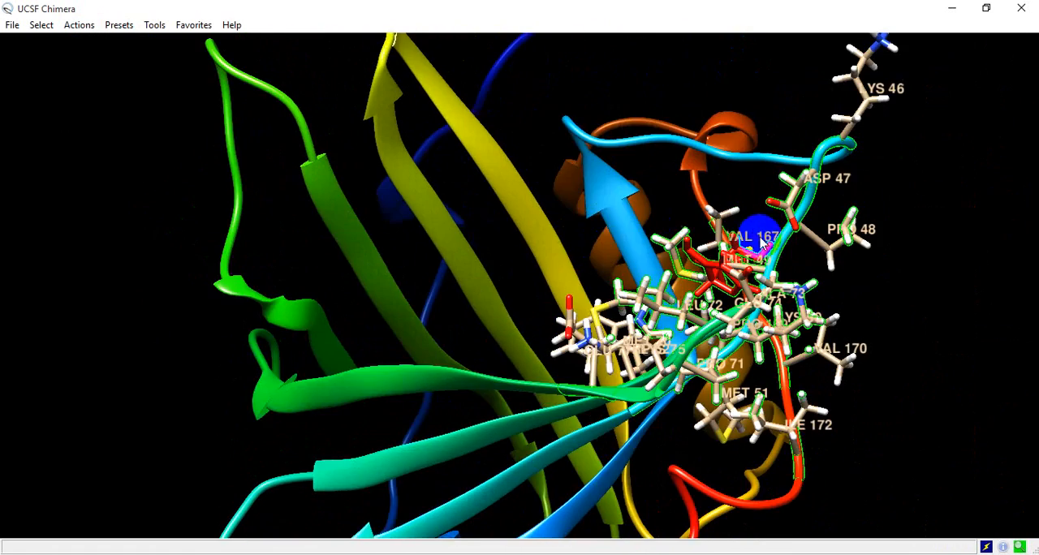
scroll(649, 227, up, 3)
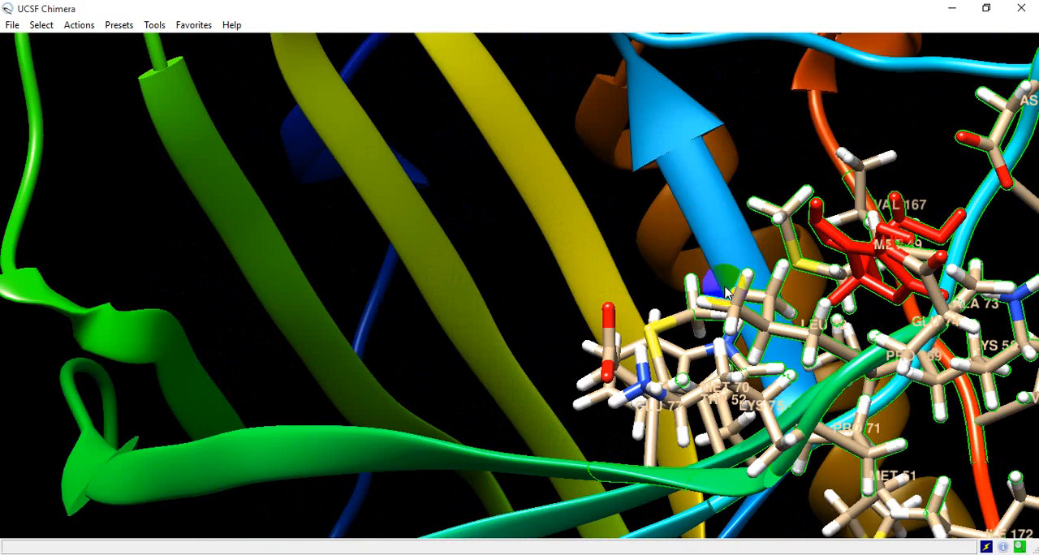
scroll(727, 292, down, 5)
drag(727, 286, 639, 310)
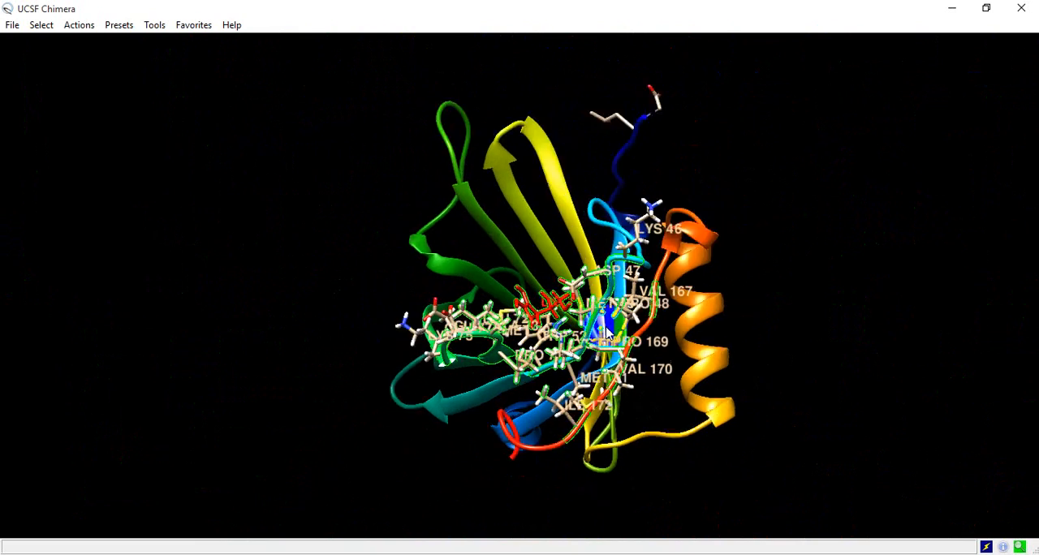
scroll(609, 333, up, 8)
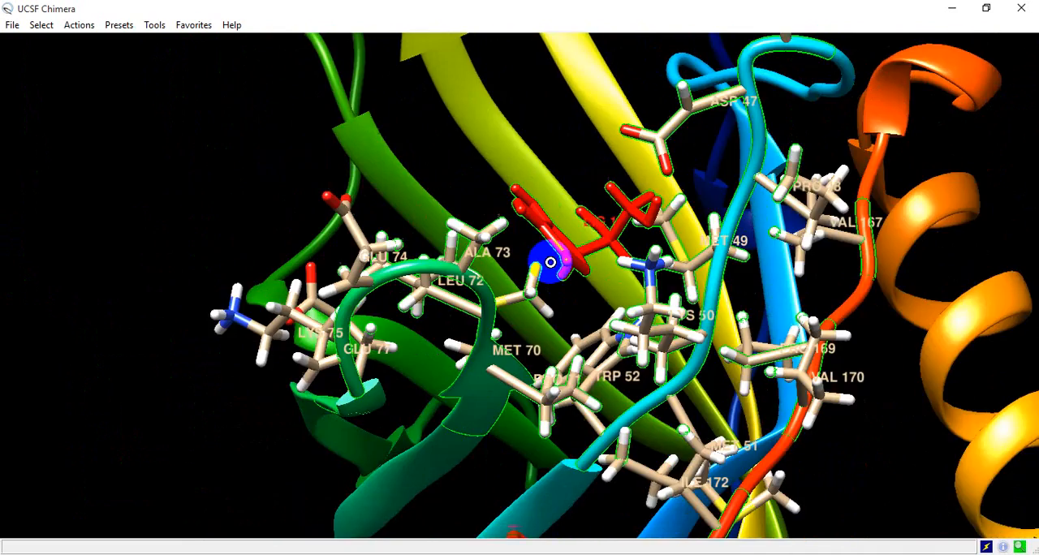
scroll(554, 266, down, 3)
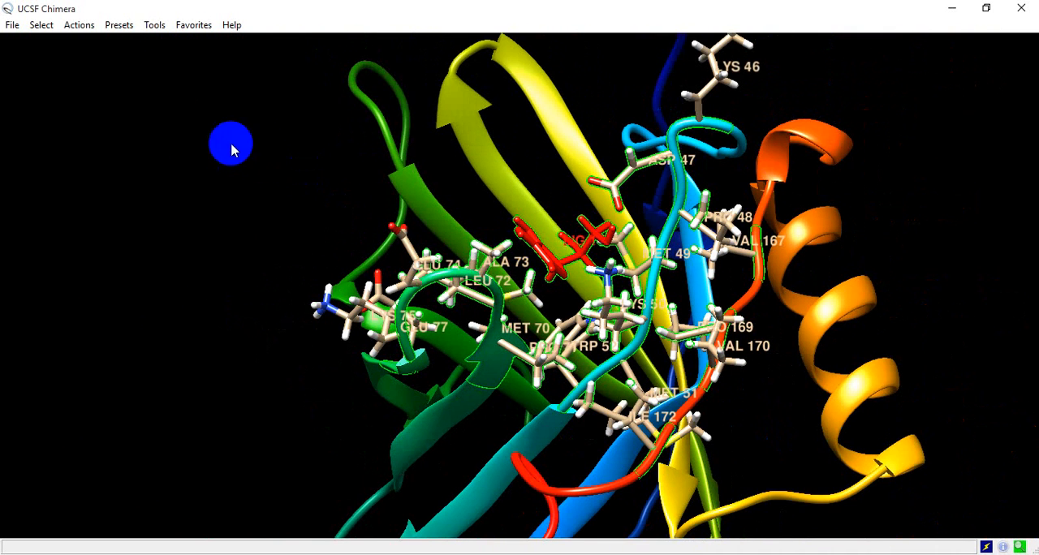
- Hide the selected atoms and bonds of the ligand and its surrounding residues
click(76, 27)
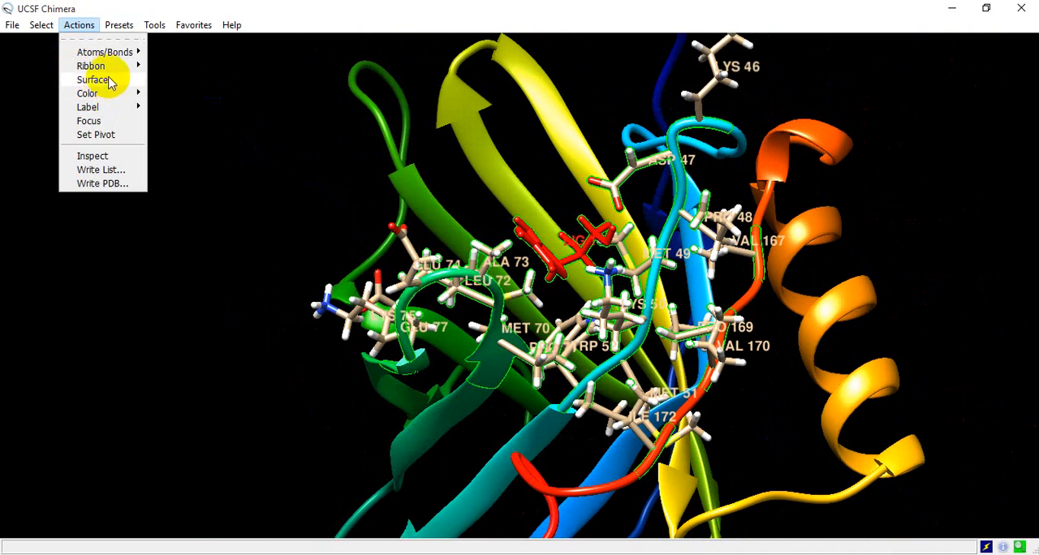
mouse_move(231, 122)
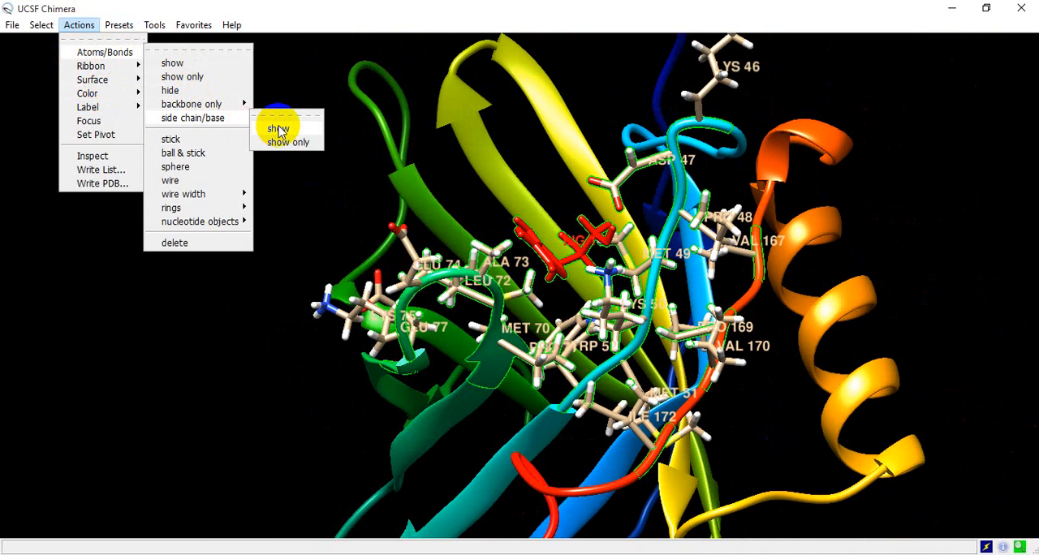
click(132, 55)
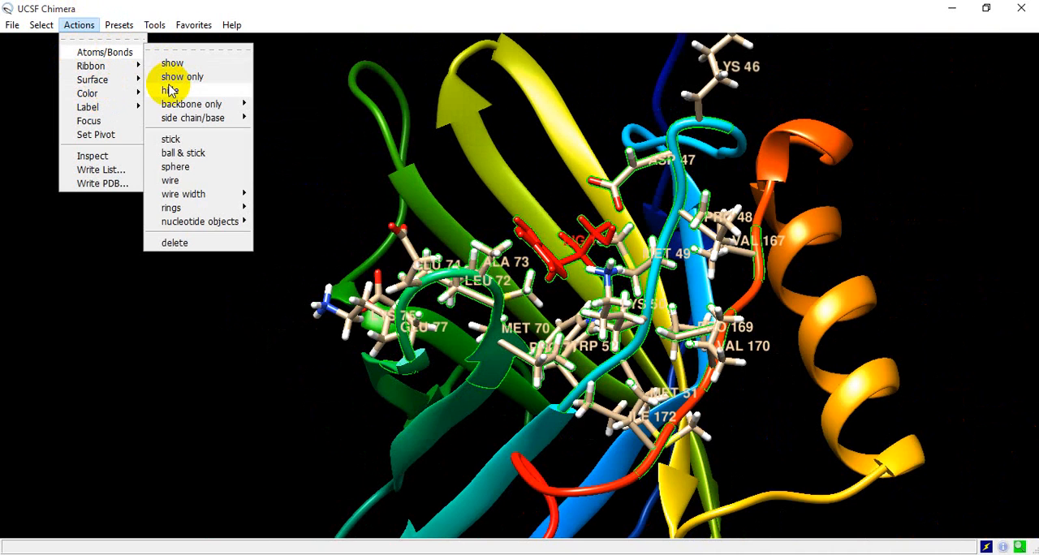
click(169, 90)
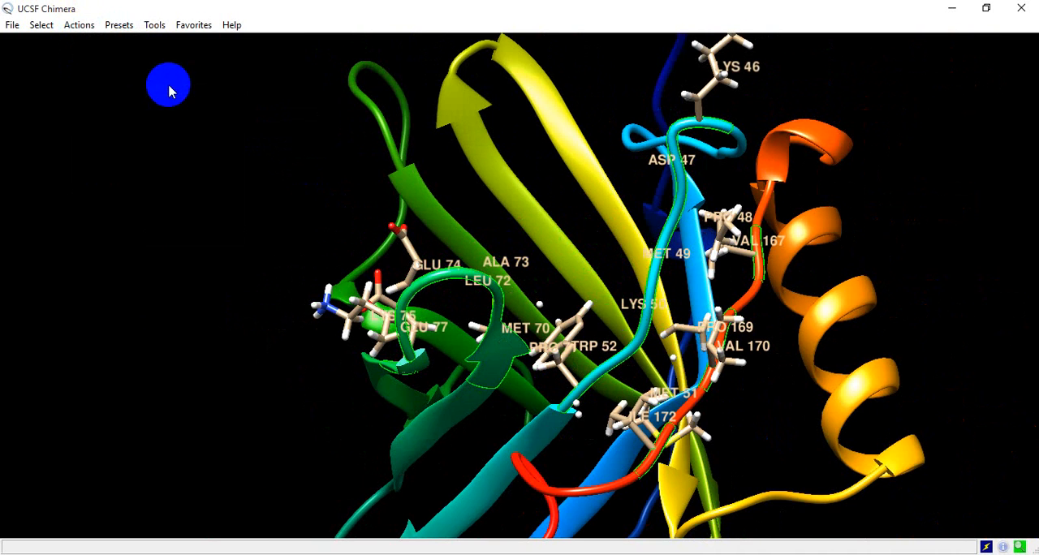
- Show the atoms and bonds of the selected ligand and surrounding residues
click(79, 25)
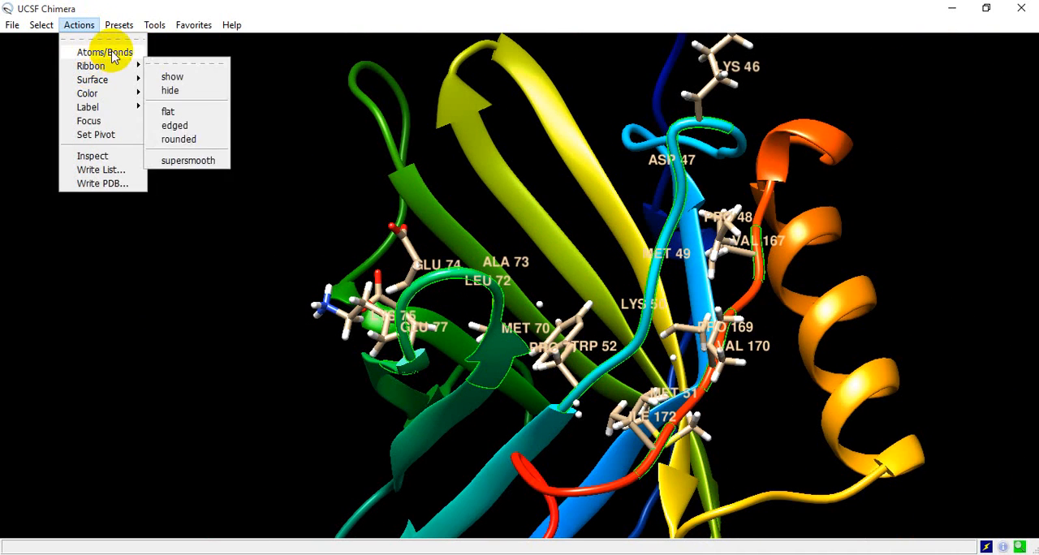
mouse_move(123, 54)
click(180, 64)
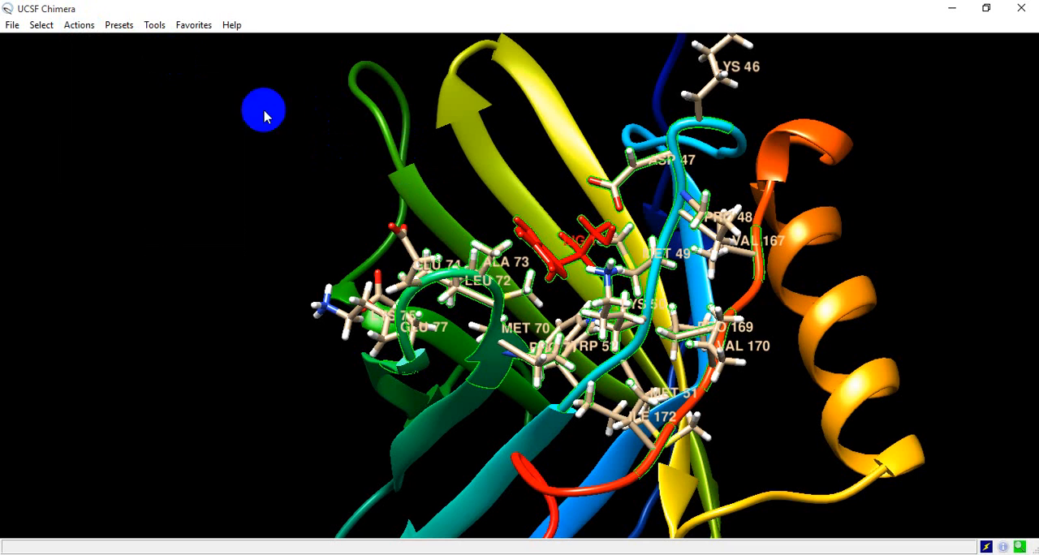
- Show the side chains of the selected residues around the ligand
click(79, 26)
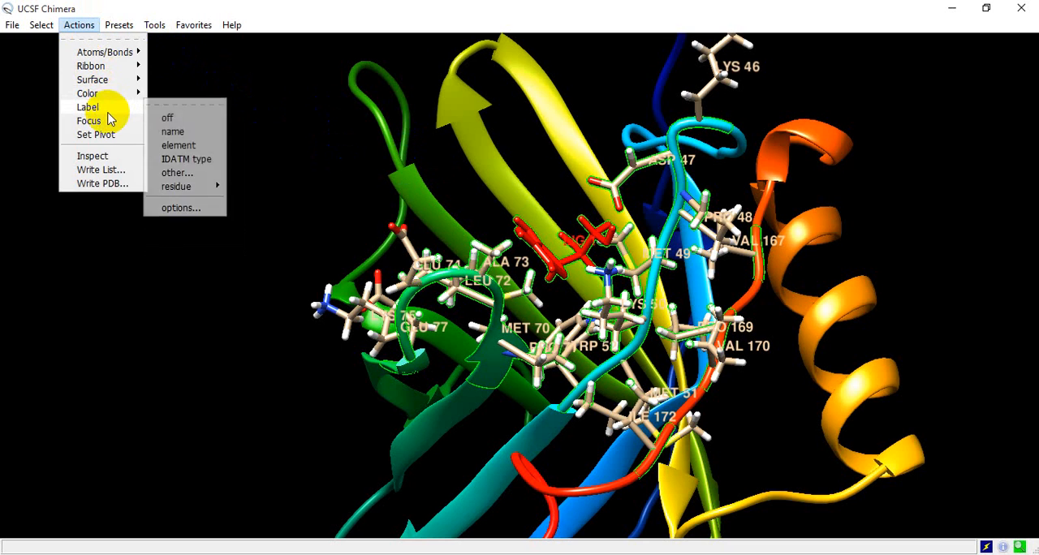
mouse_move(111, 96)
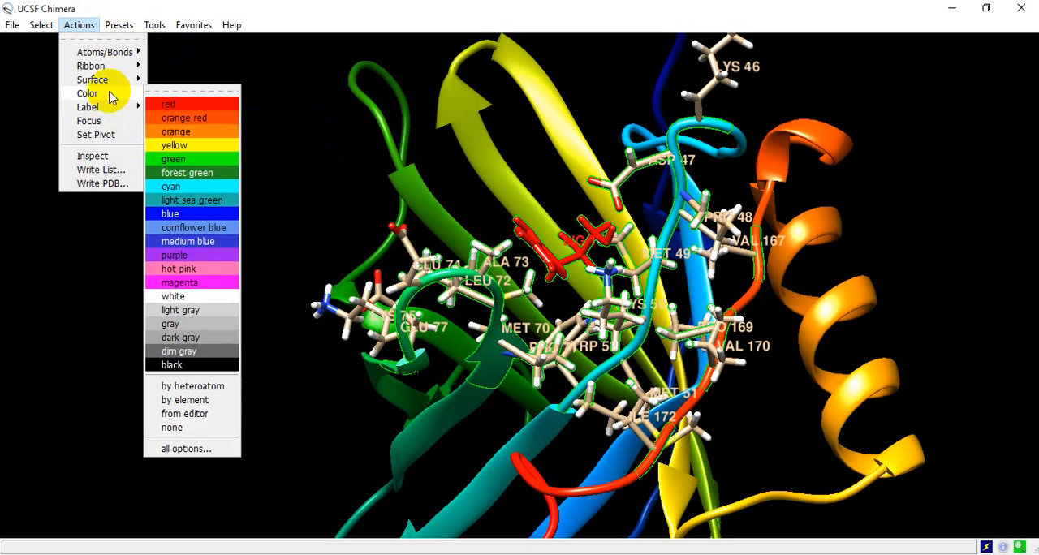
mouse_move(127, 51)
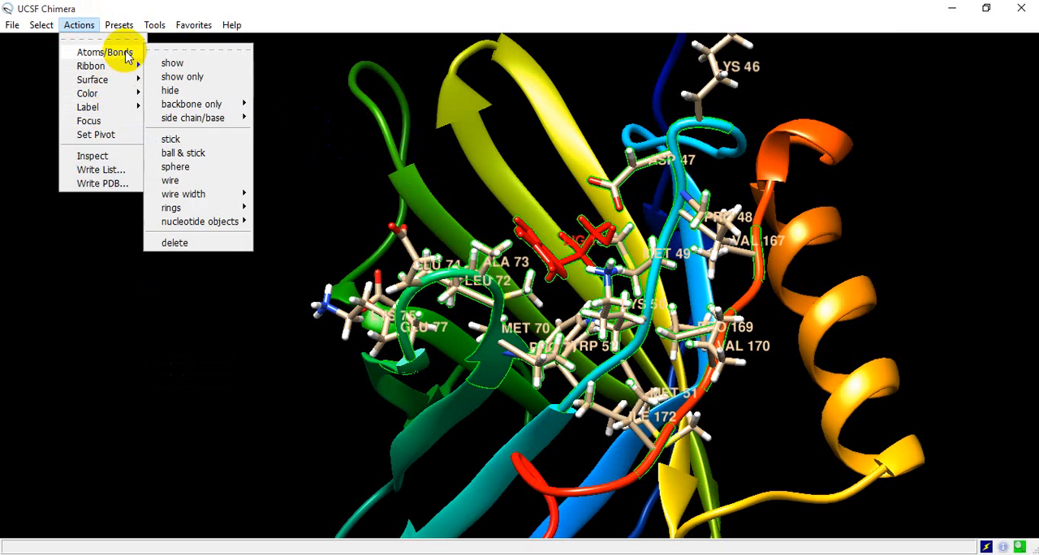
mouse_move(239, 120)
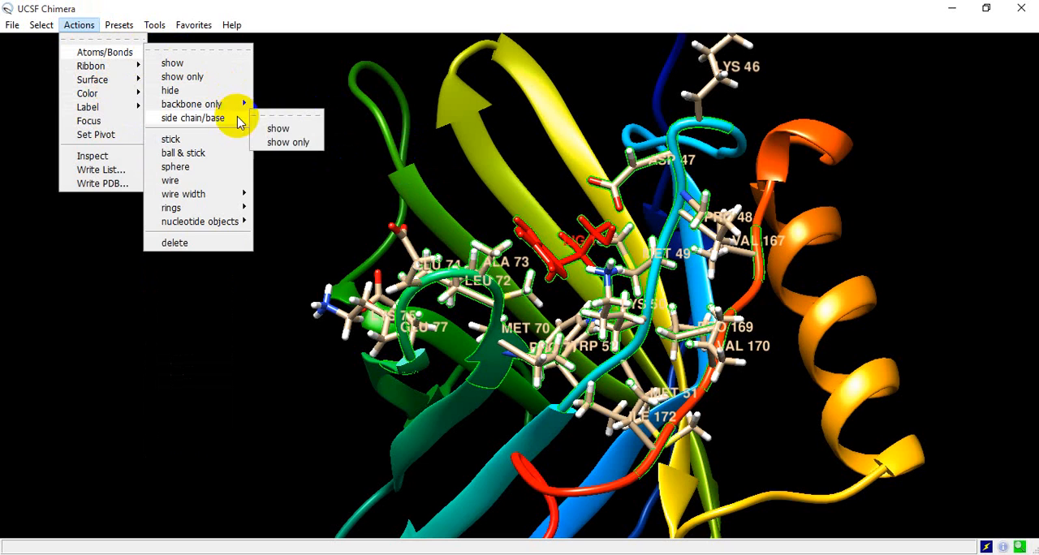
click(280, 129)
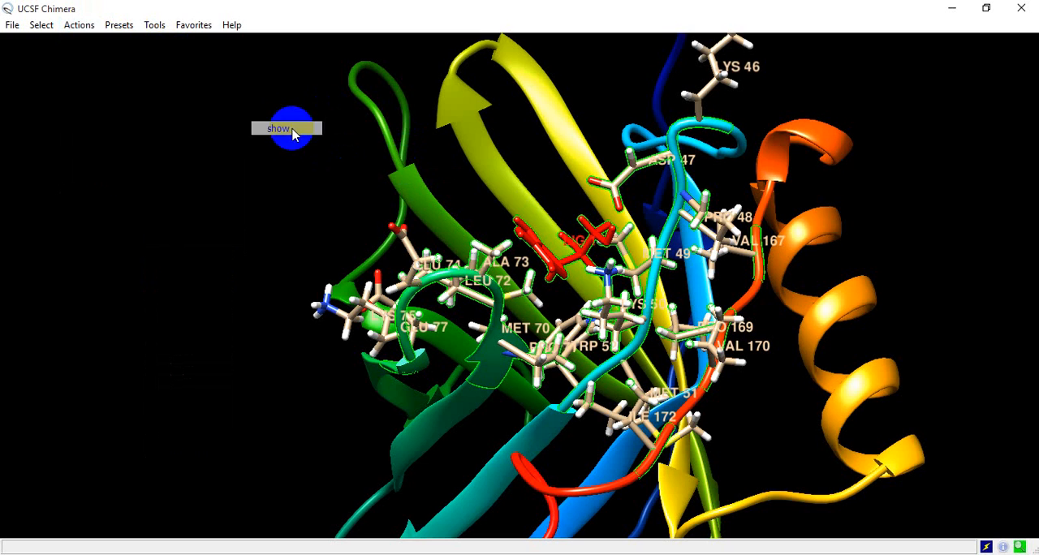
click(81, 26)
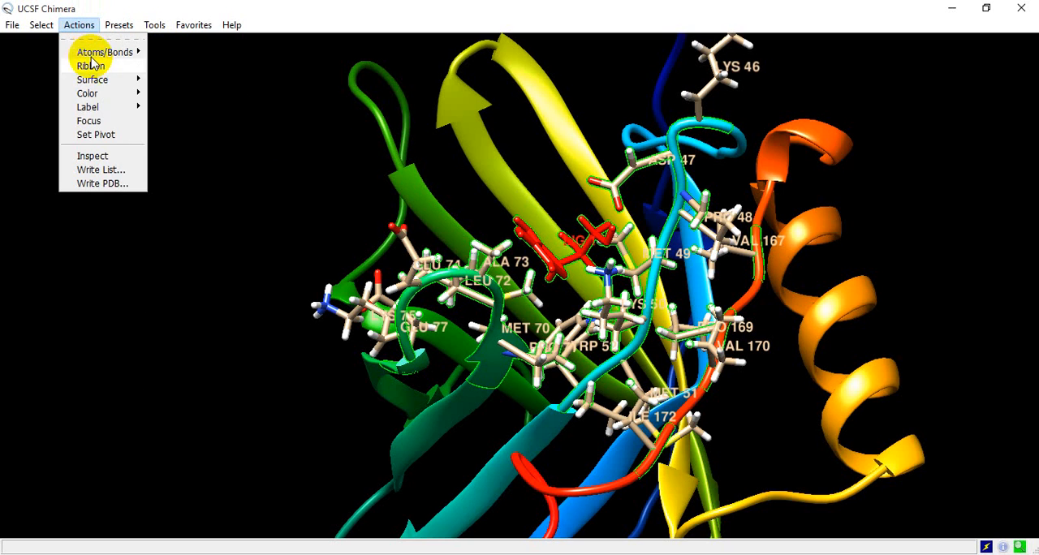
click(193, 123)
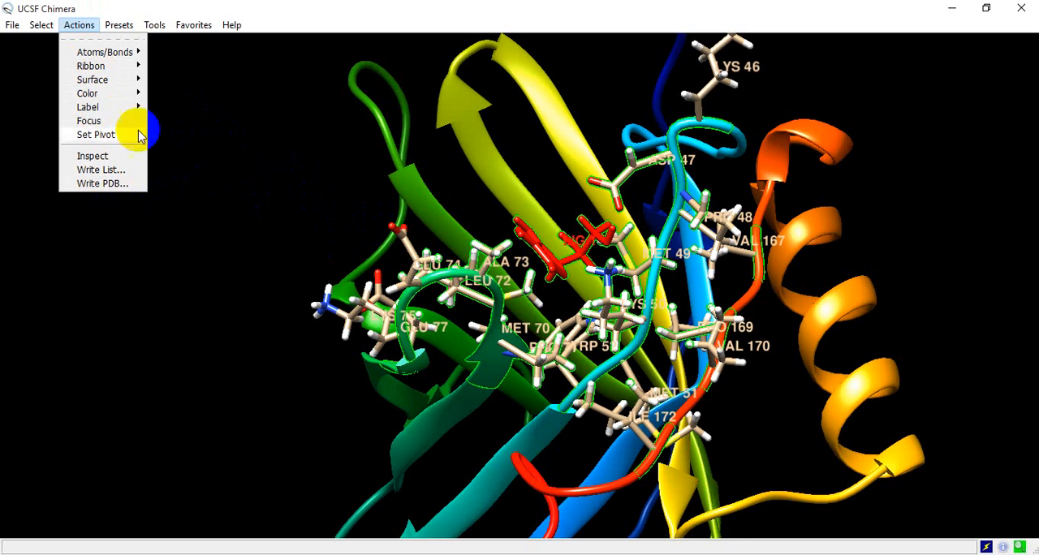
- Find hydrogen bonds with at least one end selected, both inter- and intra-model, and label each bond with its distance
drag(554, 175, 526, 191)
scroll(625, 246, down, 3)
scroll(625, 247, up, 5)
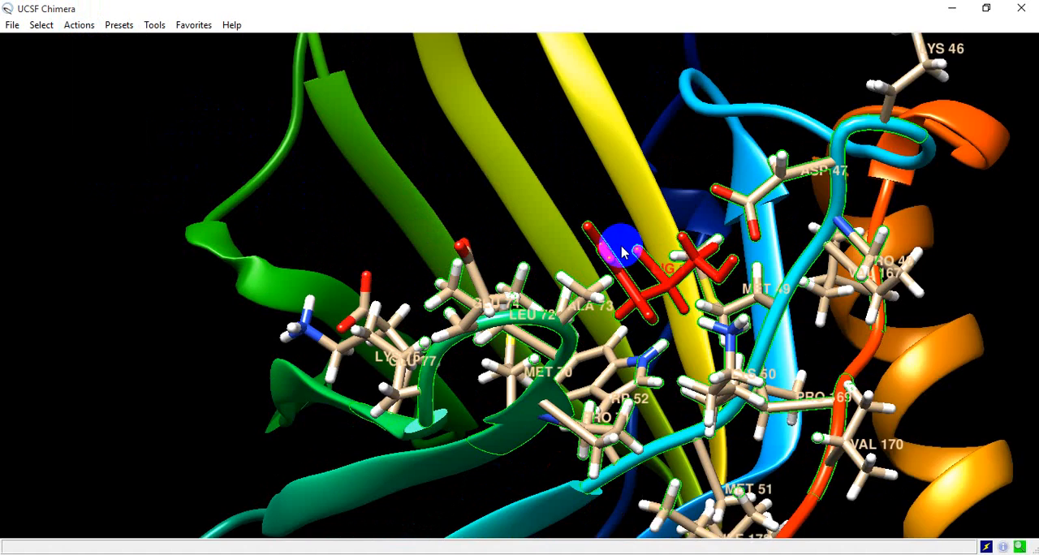
scroll(671, 245, down, 5)
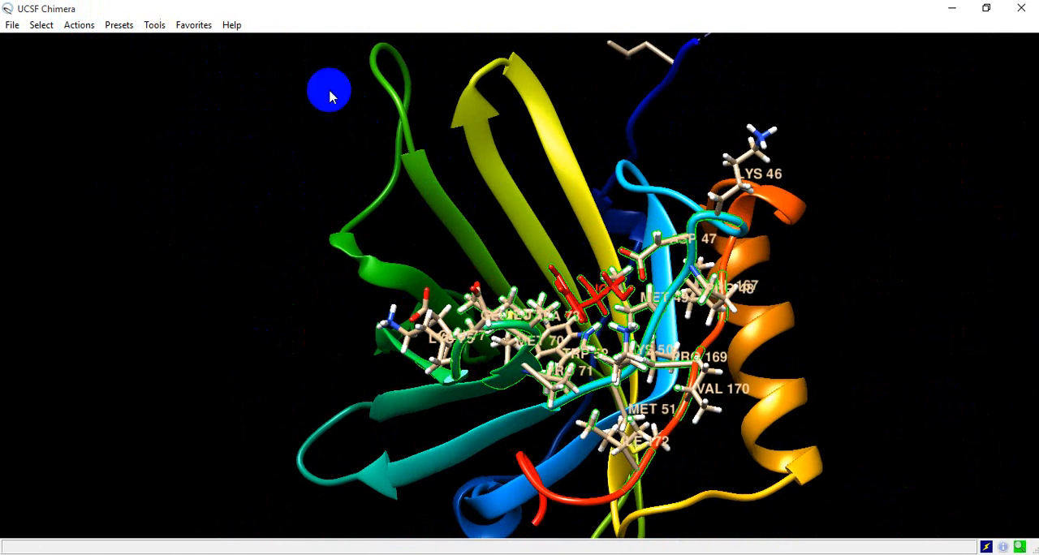
mouse_move(508, 210)
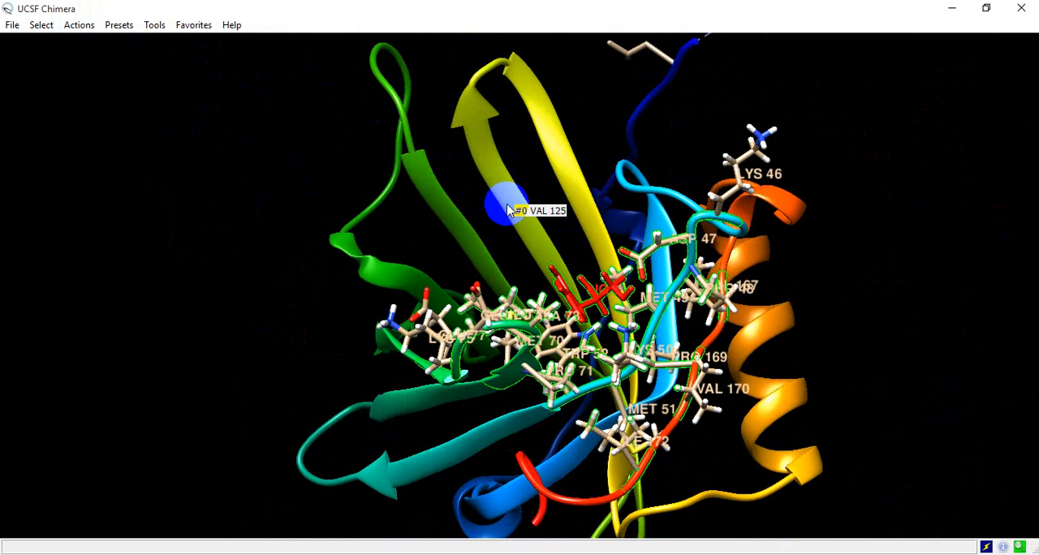
click(154, 25)
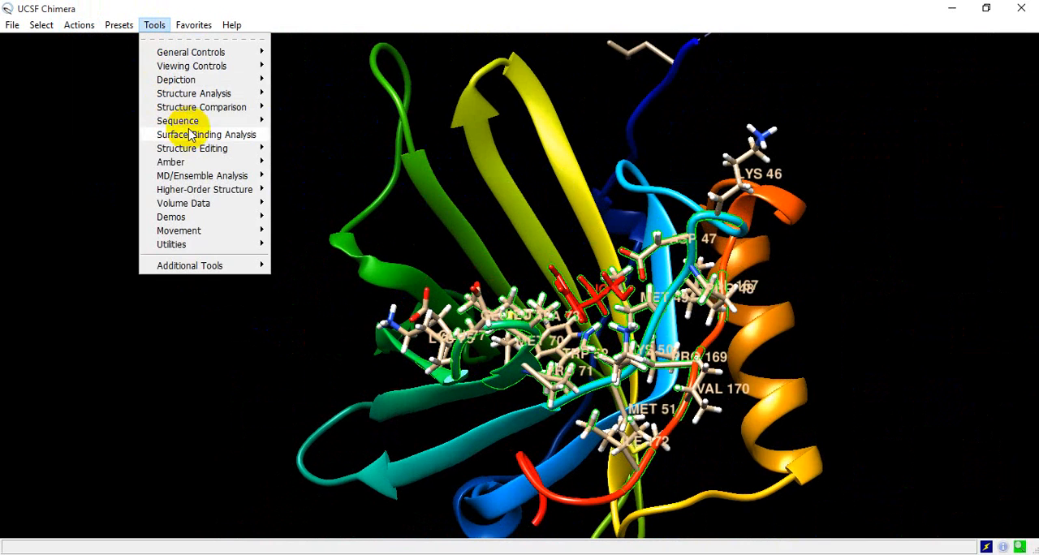
mouse_move(205, 136)
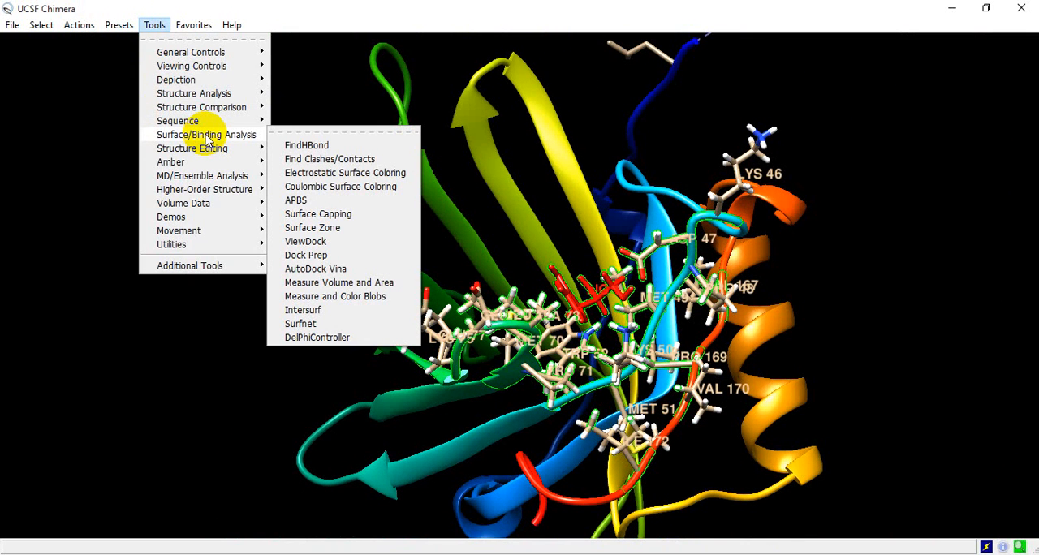
click(307, 146)
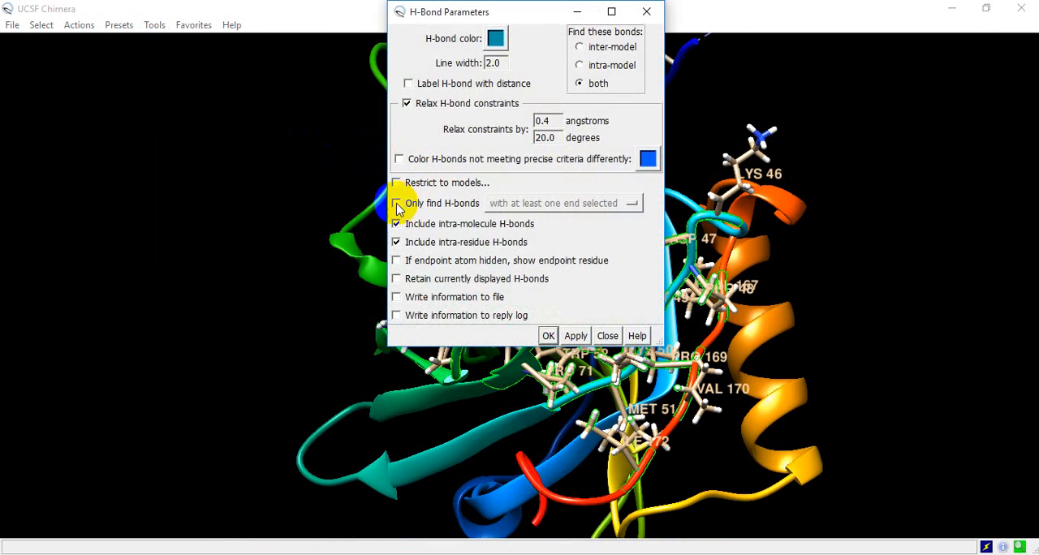
click(409, 83)
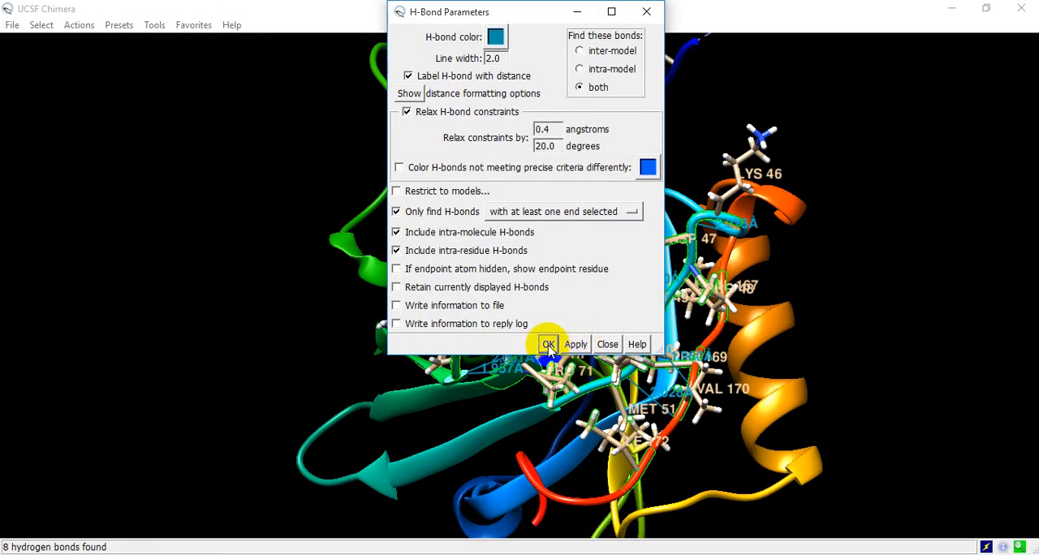
click(548, 344)
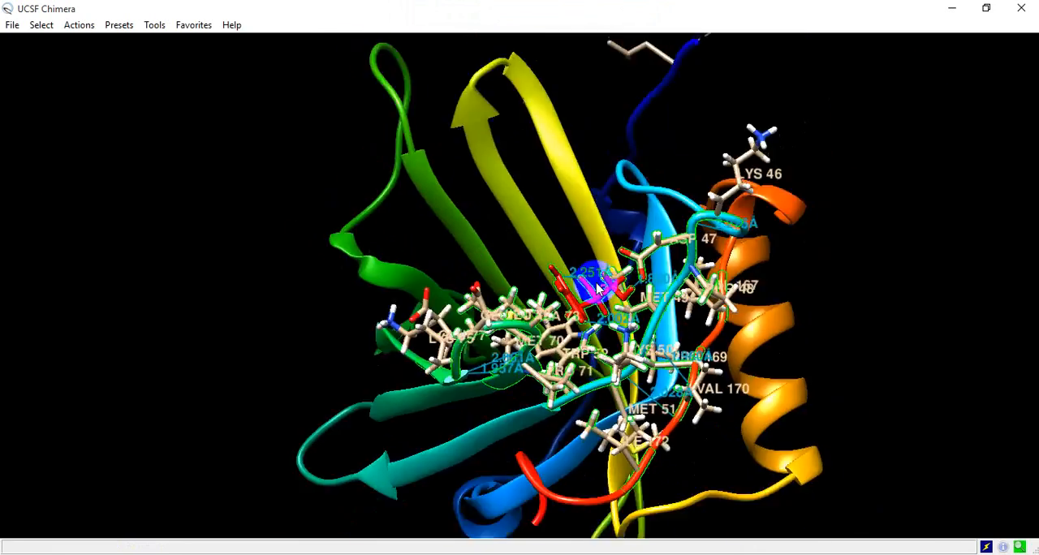
- Examine the distance-labeled hydrogen bonds around the ligand and its neighboring residues from different angles
scroll(603, 286, up, 5)
drag(698, 206, 603, 191)
drag(564, 229, 711, 183)
drag(787, 178, 683, 290)
drag(754, 264, 712, 292)
scroll(763, 310, down, 5)
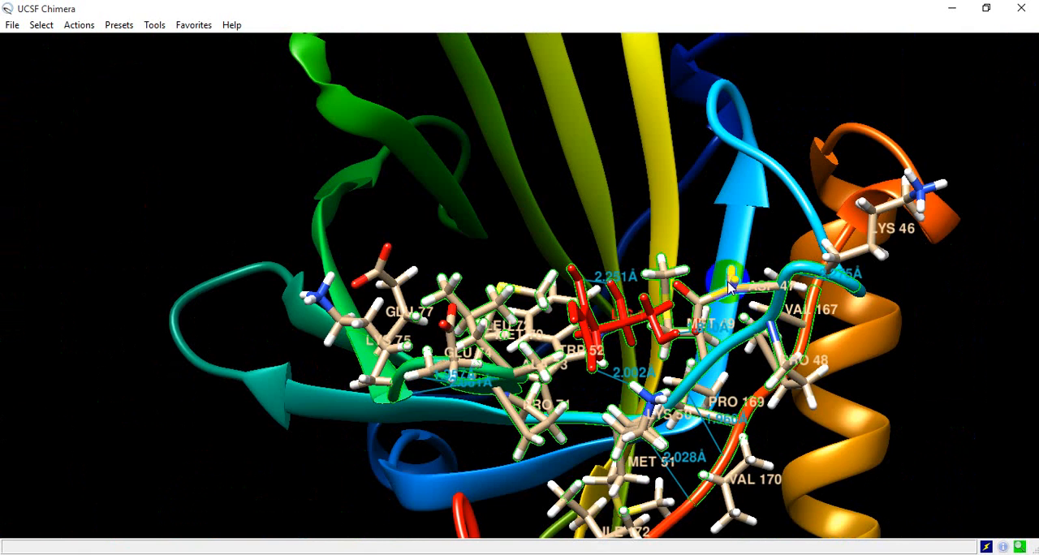
drag(655, 260, 658, 210)
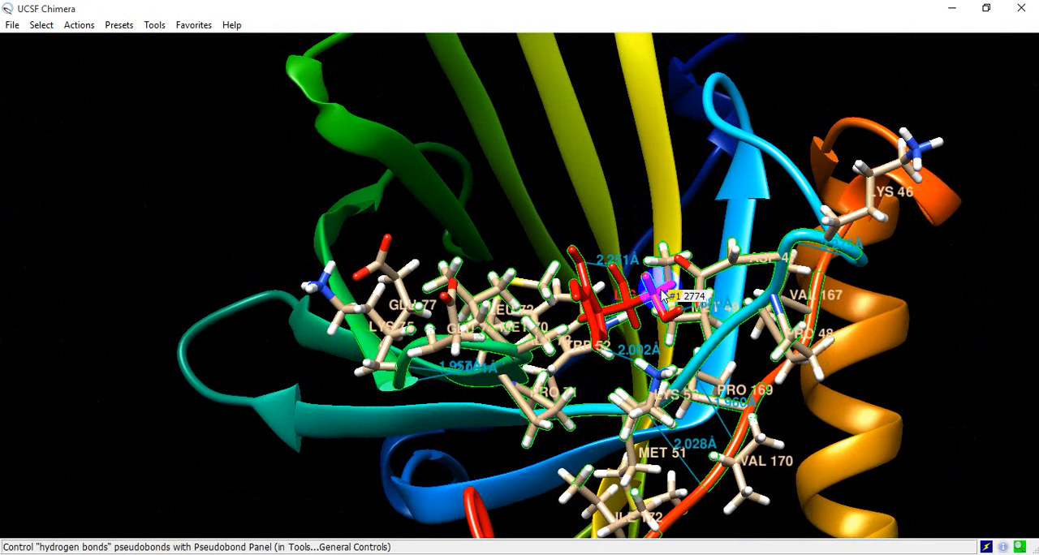
- Clear the current selection and select only the LIG residue
click(41, 25)
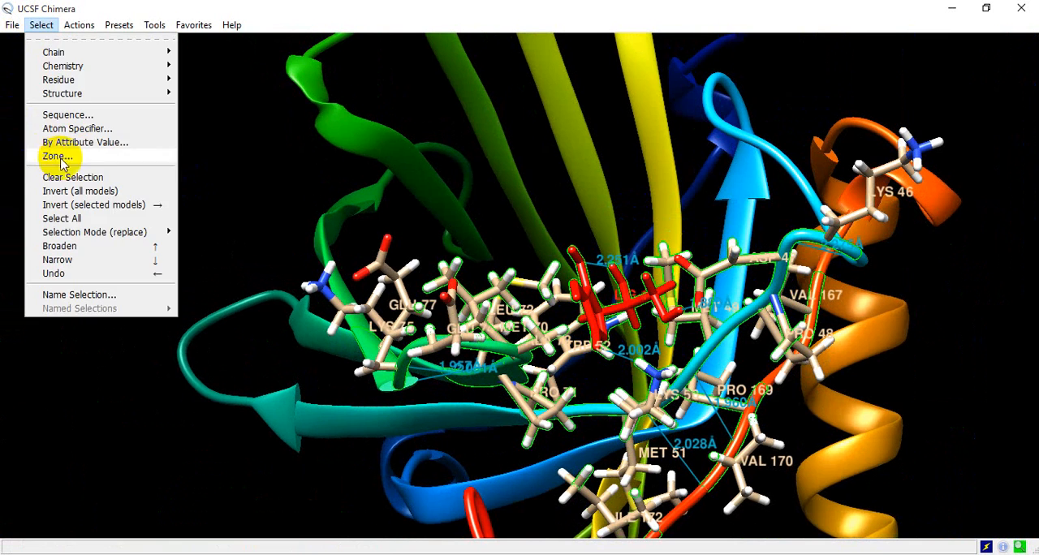
click(65, 177)
drag(638, 290, 599, 310)
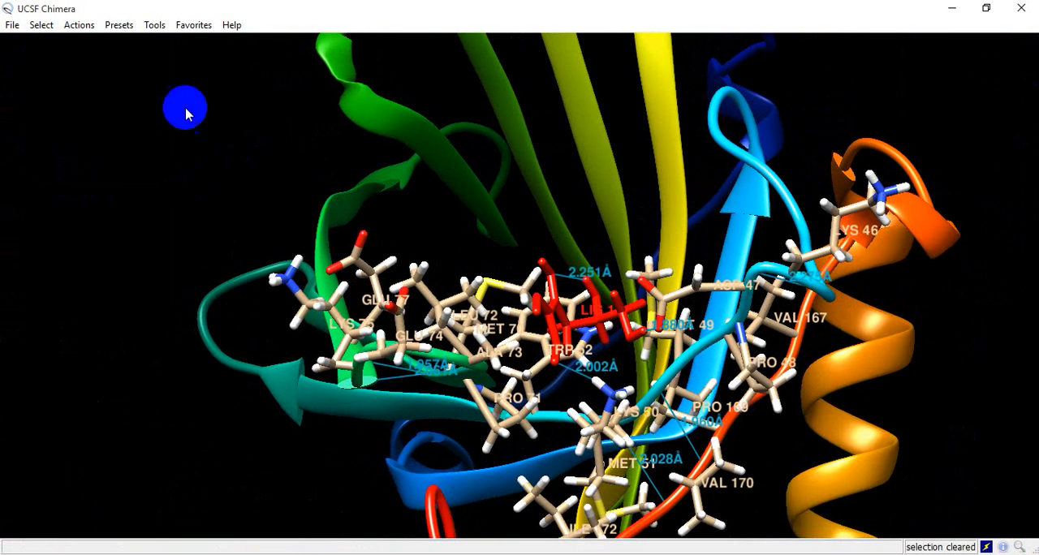
click(41, 25)
mouse_move(65, 85)
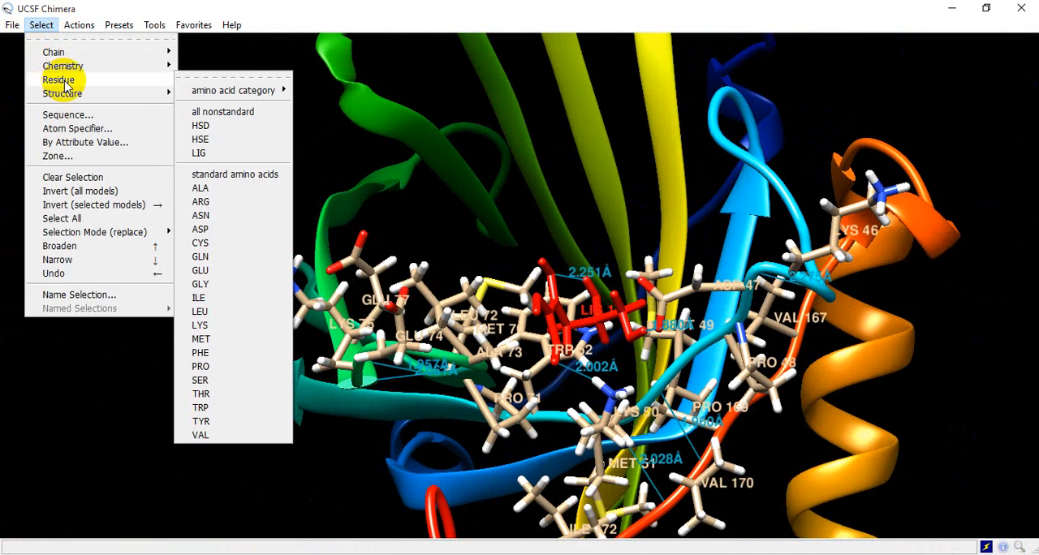
click(199, 153)
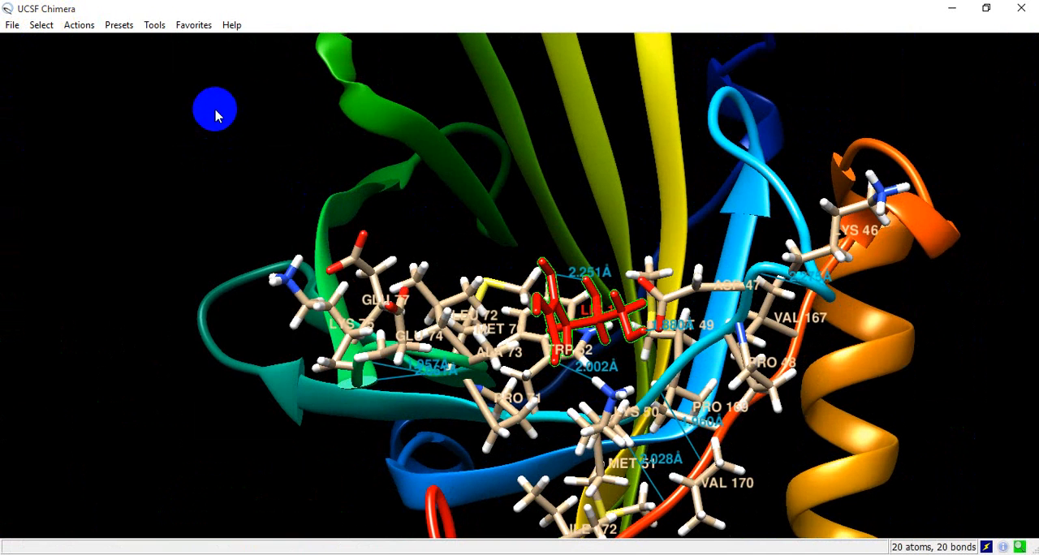
- Focus the view on the selected LIG ligand
scroll(572, 285, down, 2)
scroll(572, 285, up, 7)
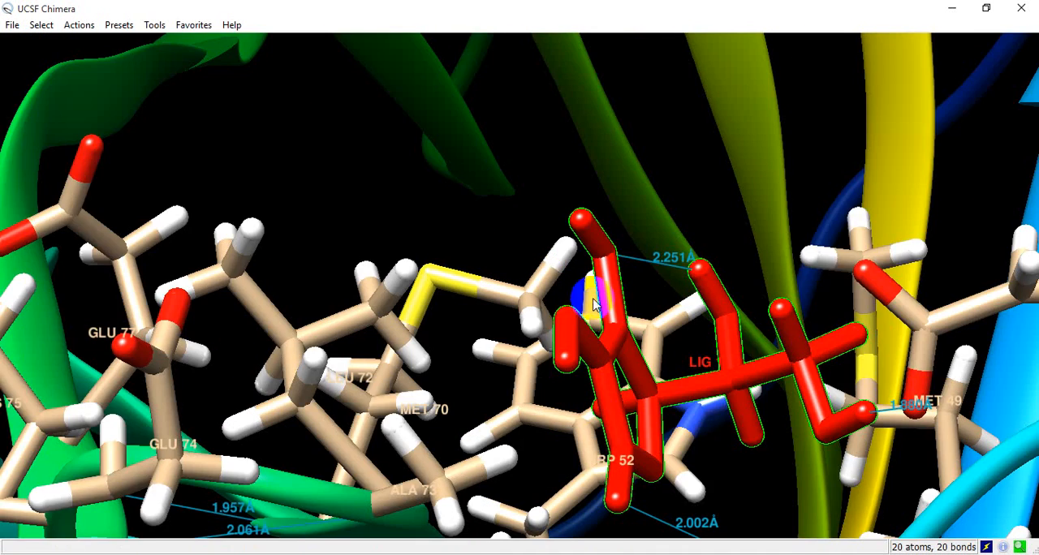
scroll(560, 307, down, 3)
click(40, 25)
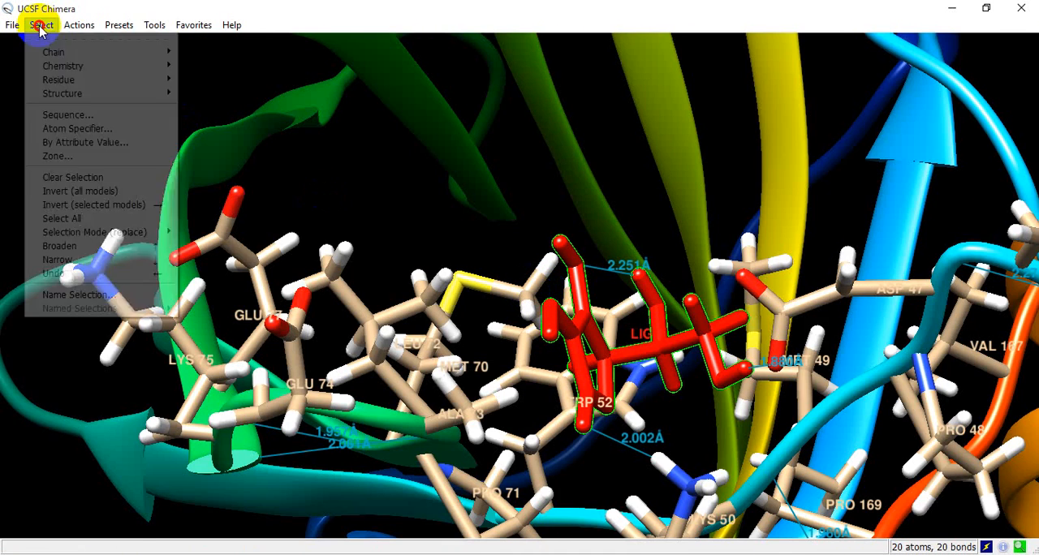
click(79, 26)
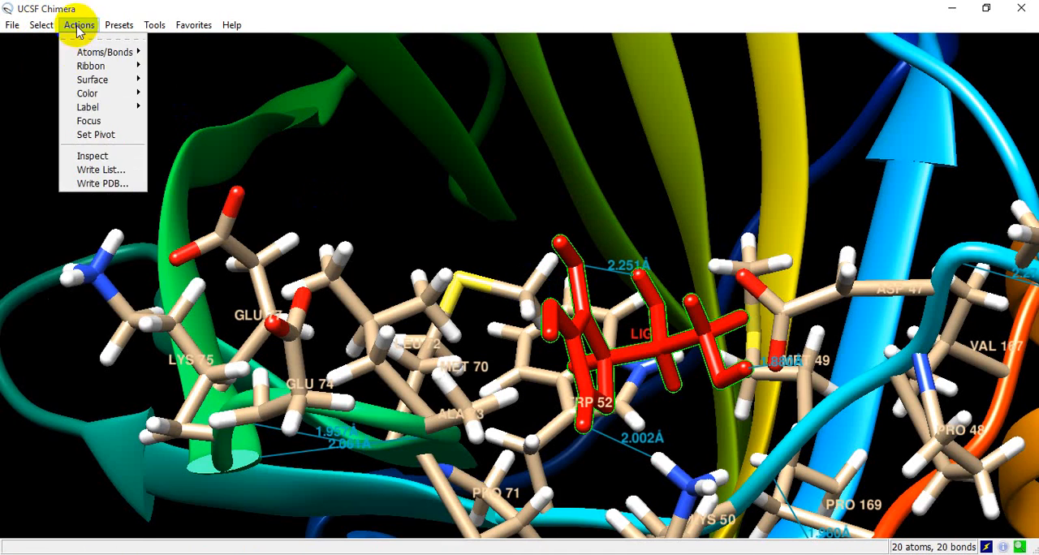
click(91, 123)
scroll(609, 261, up, 3)
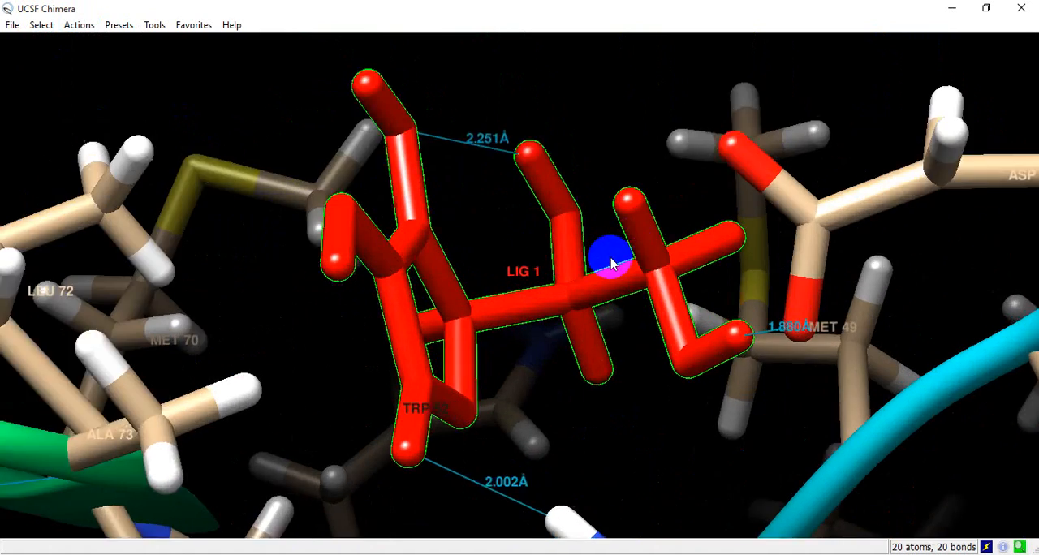
- Examine the ligand's hydrogen bonds up close from several angles, checking their distances and the atoms they join, including those to LYS 50 and ASP 47
scroll(610, 261, down, 5)
drag(549, 258, 469, 284)
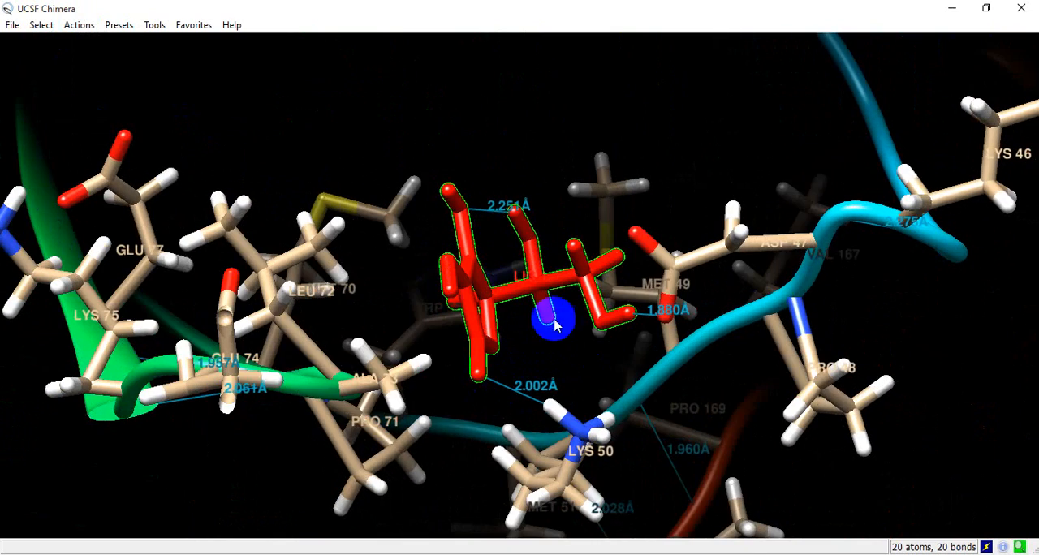
drag(554, 322, 485, 302)
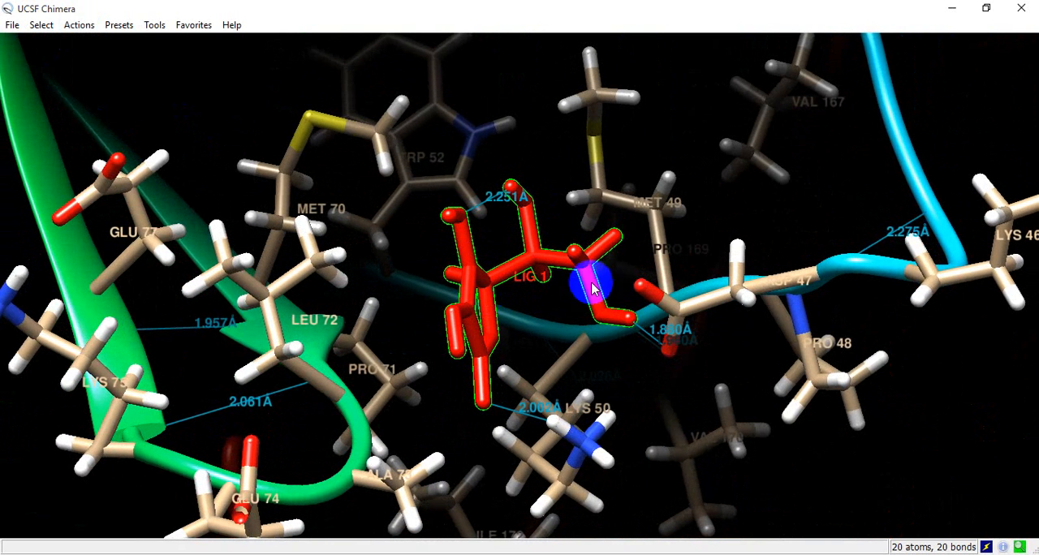
scroll(546, 253, up, 3)
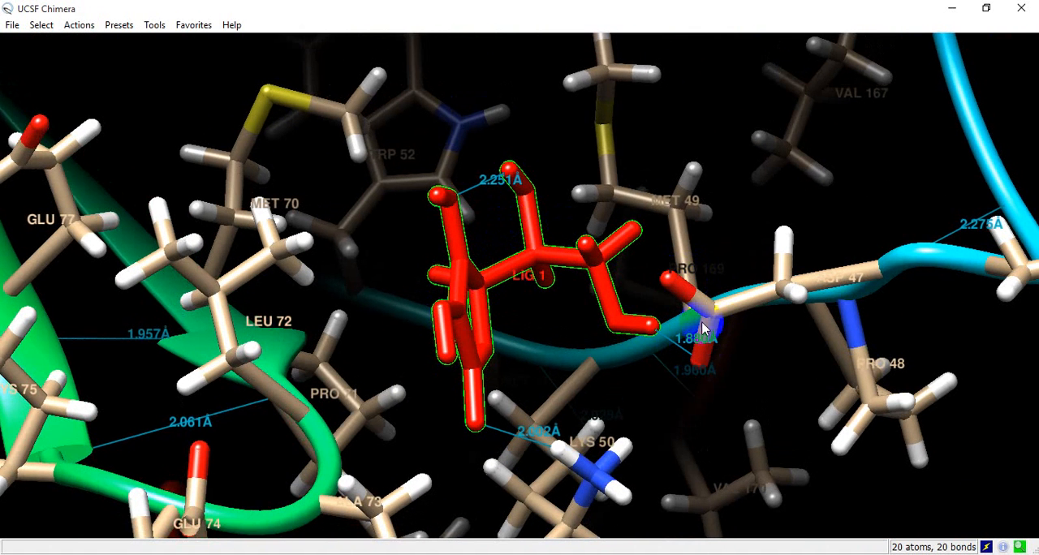
drag(518, 245, 495, 250)
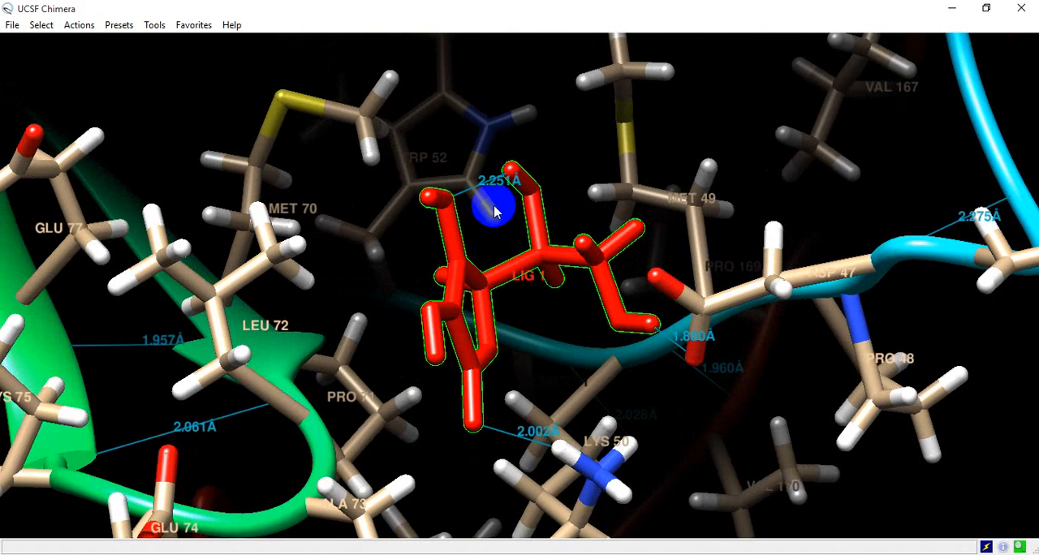
mouse_move(480, 193)
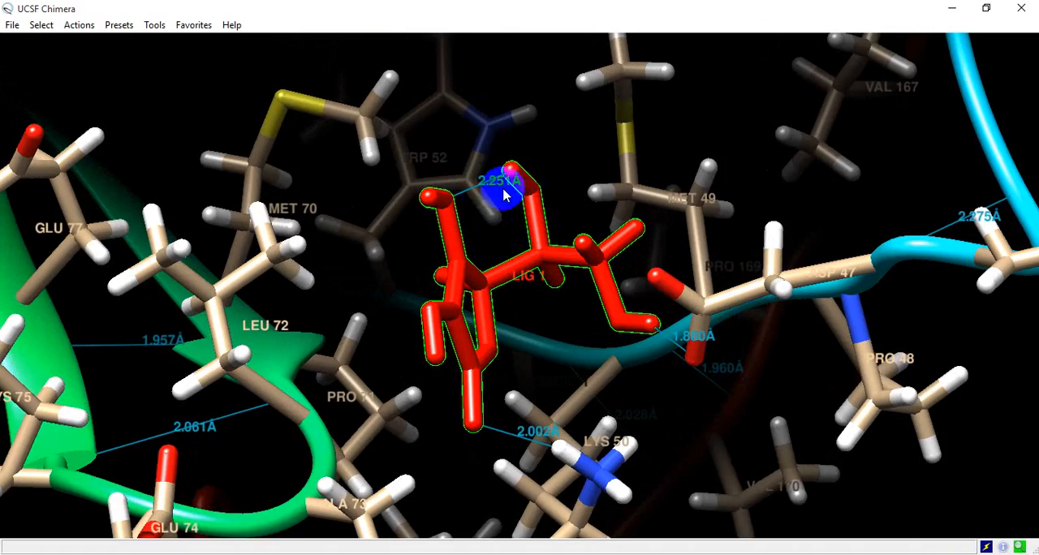
drag(503, 194, 610, 395)
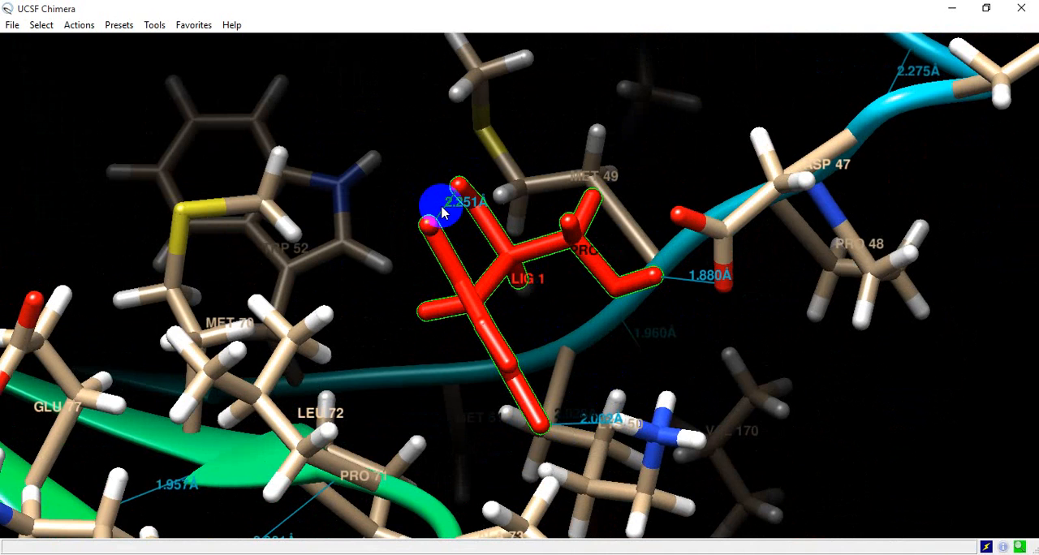
mouse_move(580, 426)
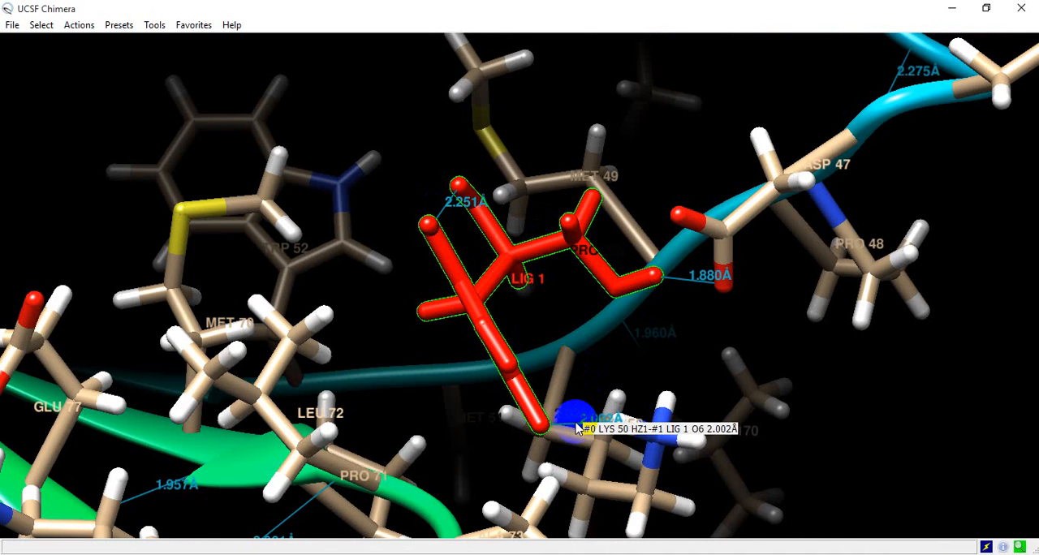
mouse_move(685, 284)
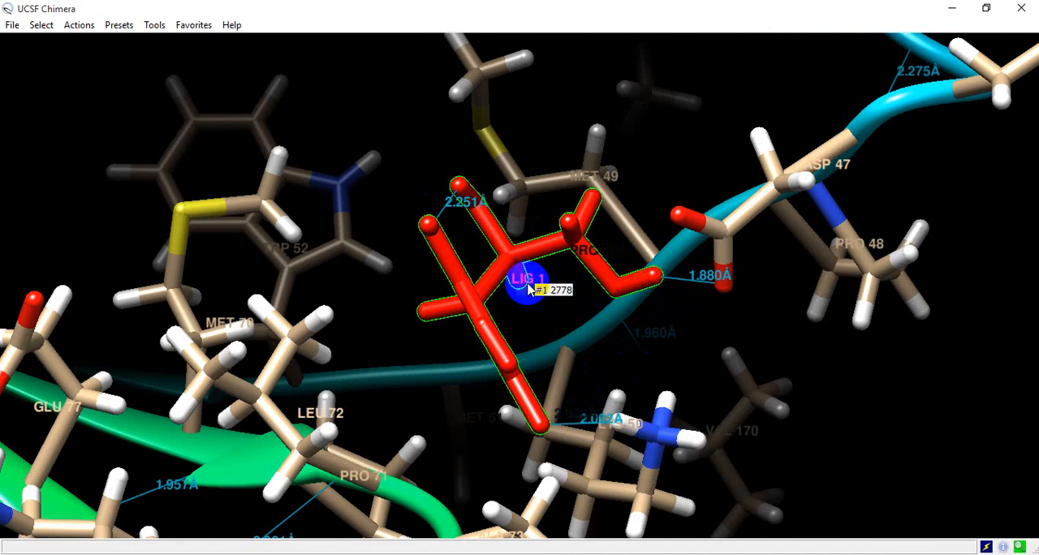
scroll(528, 290, down, 1)
scroll(528, 290, up, 2)
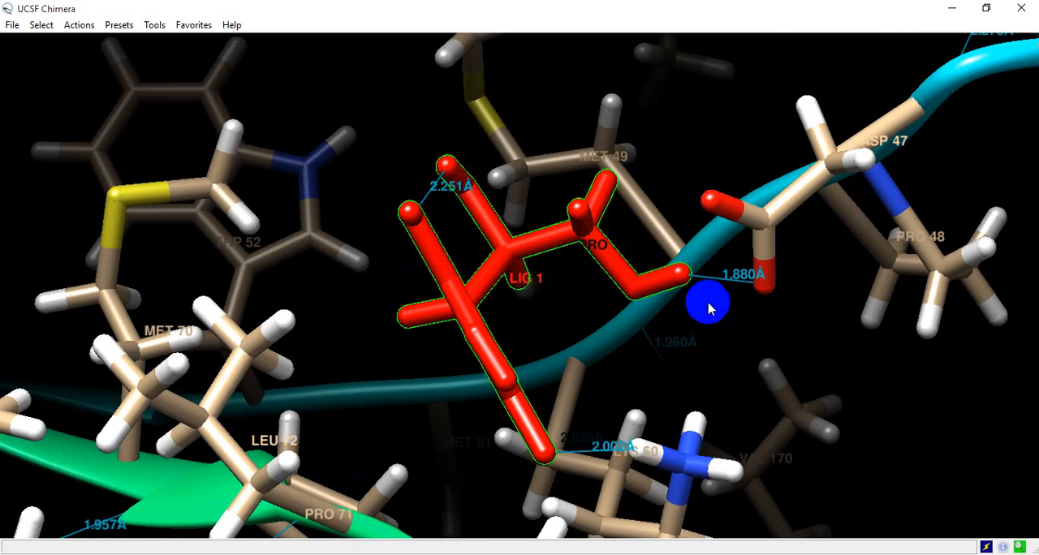
scroll(601, 280, up, 5)
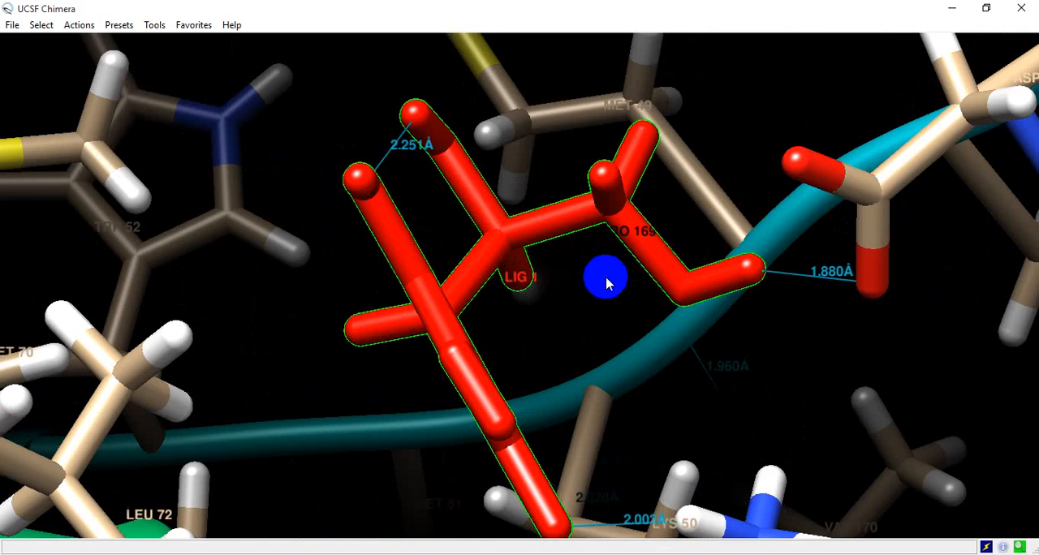
- Examine the hydrogen bonds between the ligand and its surrounding residues, including those to LYS 50 and ASP 47, at several magnifications
scroll(607, 282, down, 5)
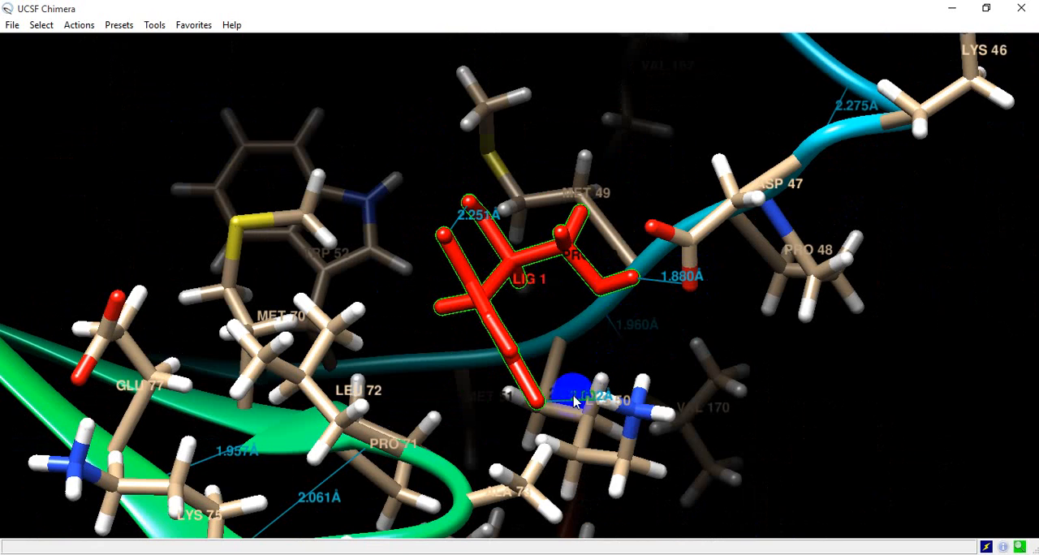
mouse_move(575, 404)
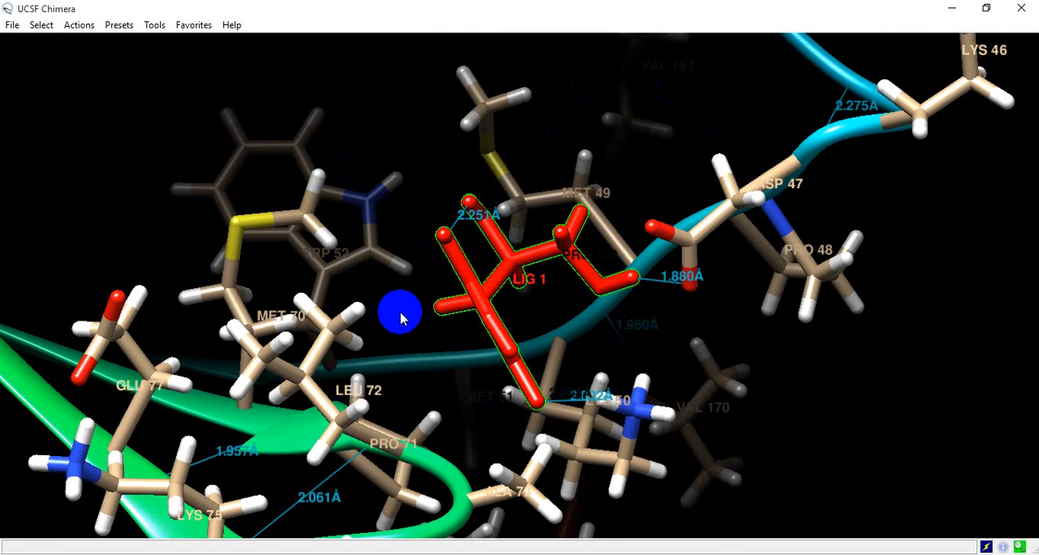
scroll(400, 319, down, 2)
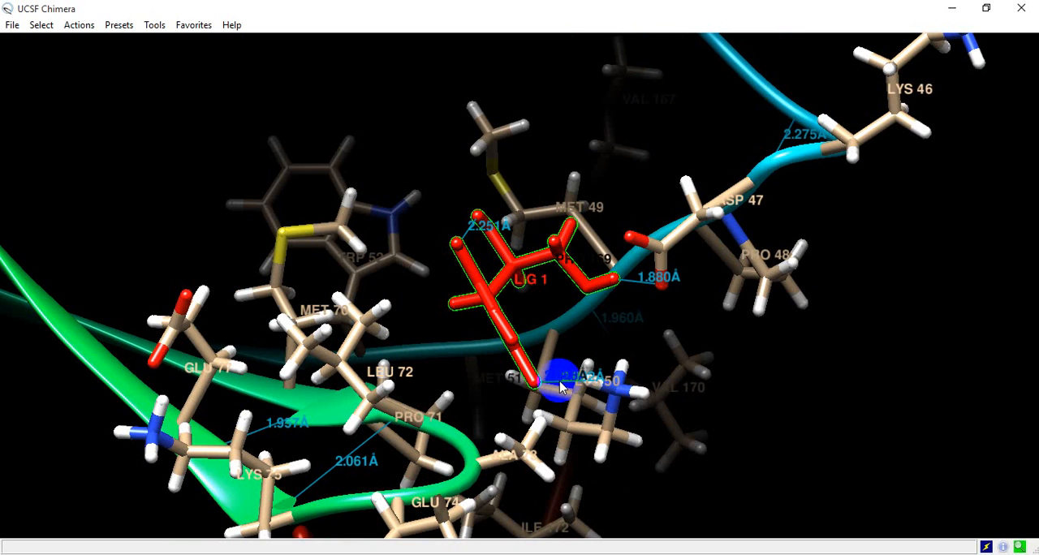
mouse_move(561, 389)
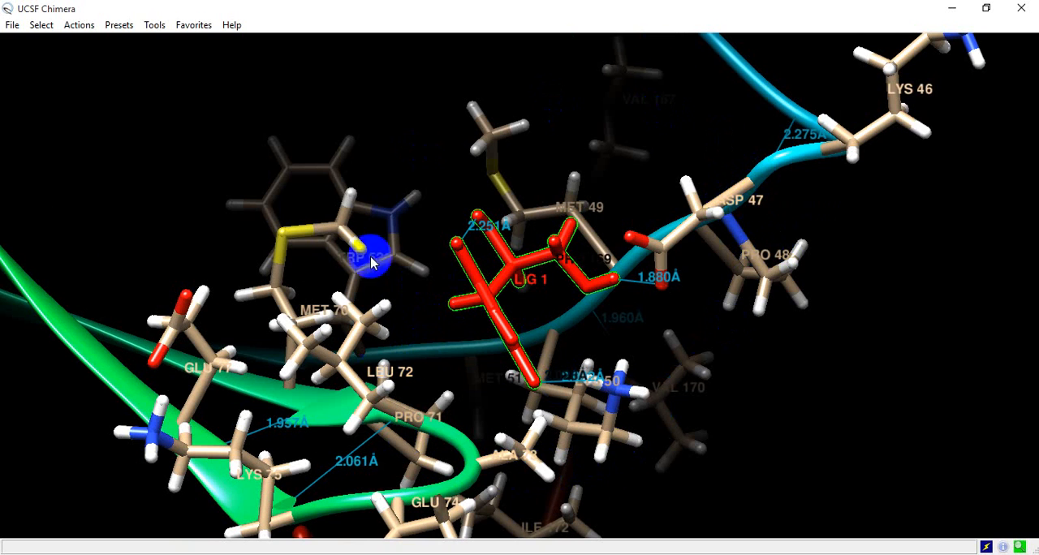
mouse_move(598, 260)
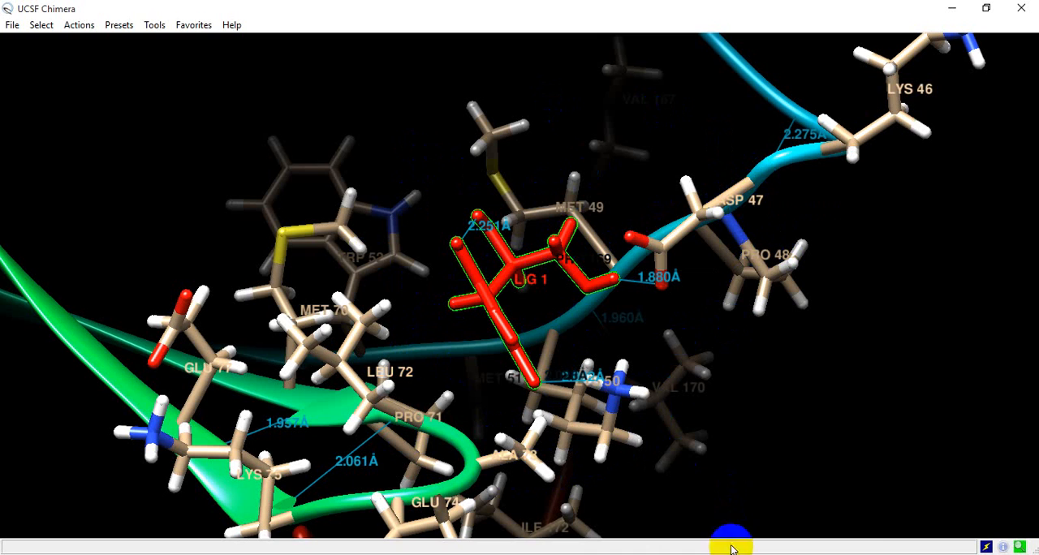
mouse_move(730, 550)
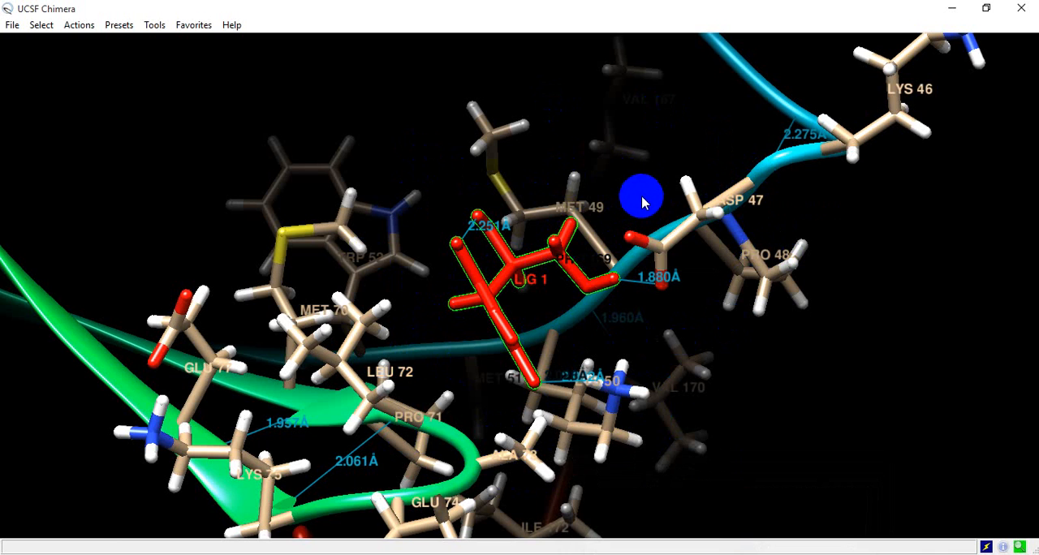
scroll(618, 197, up, 3)
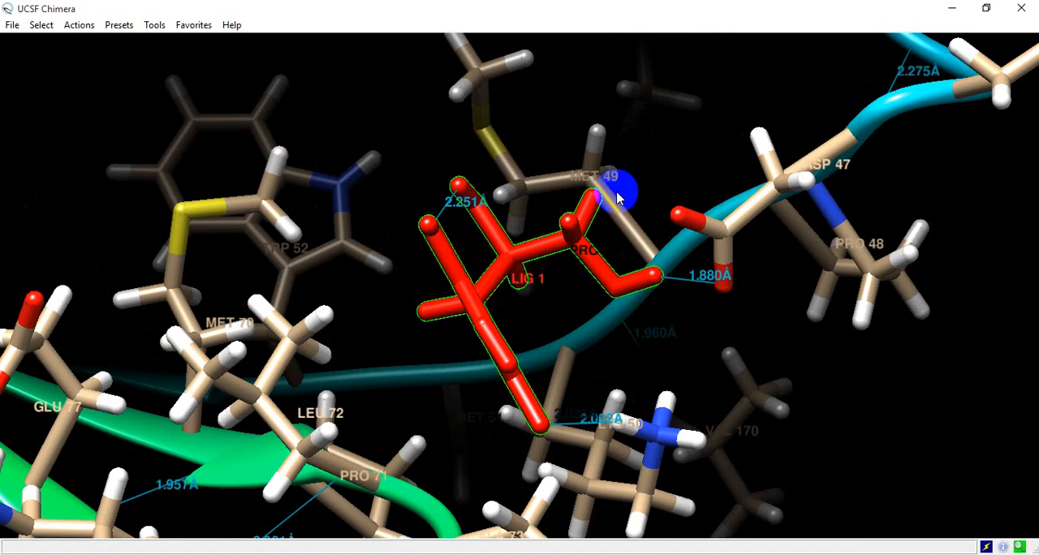
scroll(618, 196, down, 2)
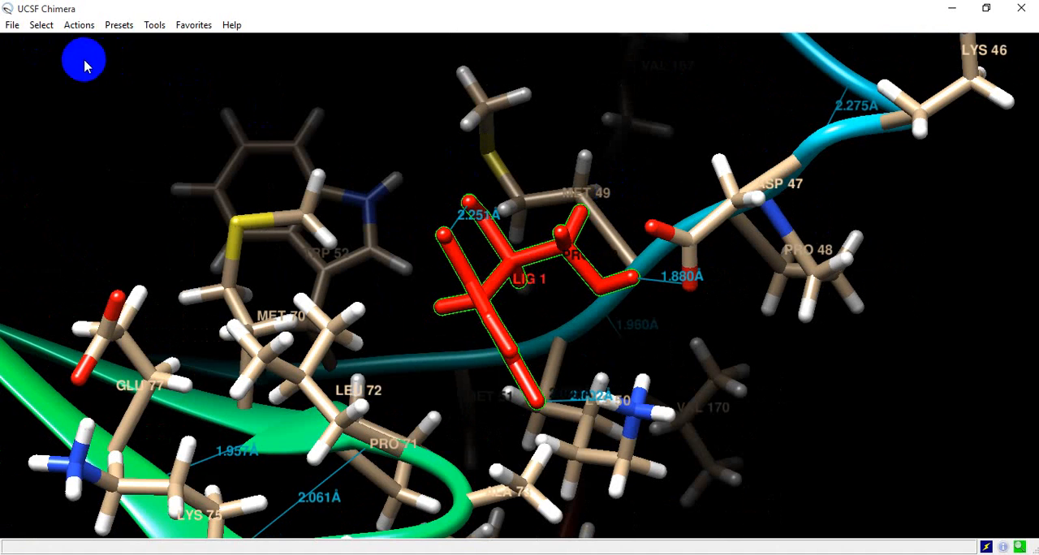
- Clear the current selection and select the LIG residue again
click(42, 31)
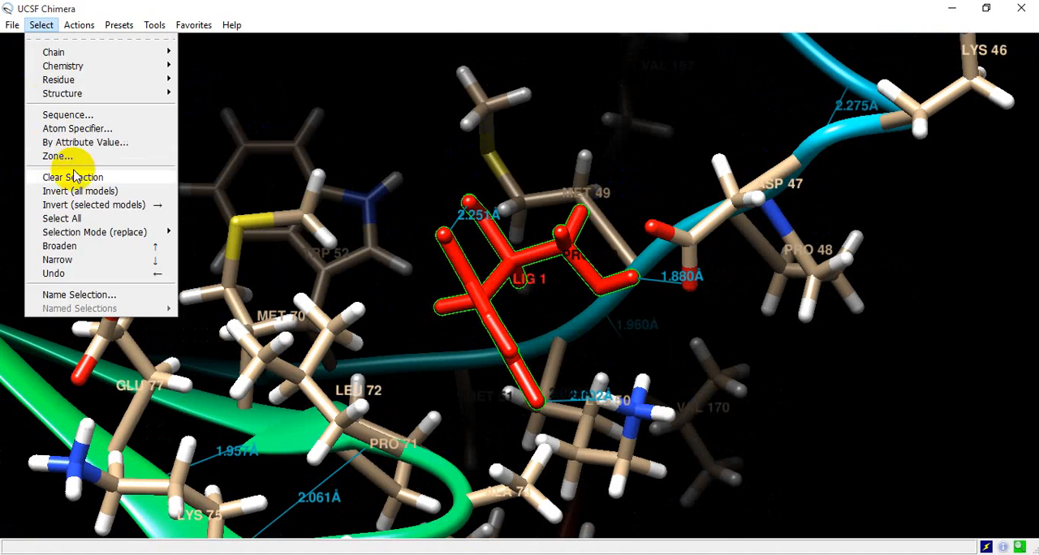
click(92, 173)
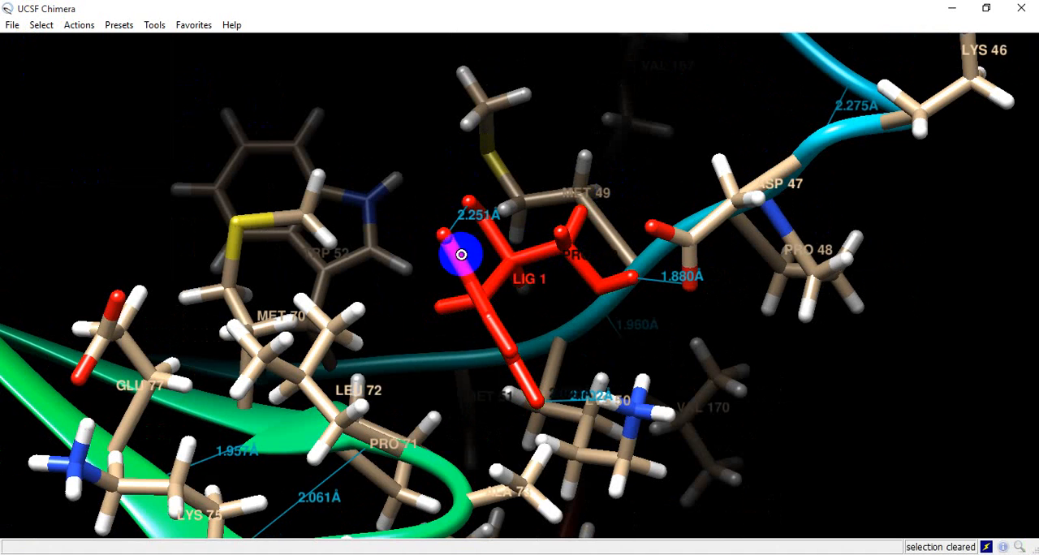
drag(461, 255, 482, 267)
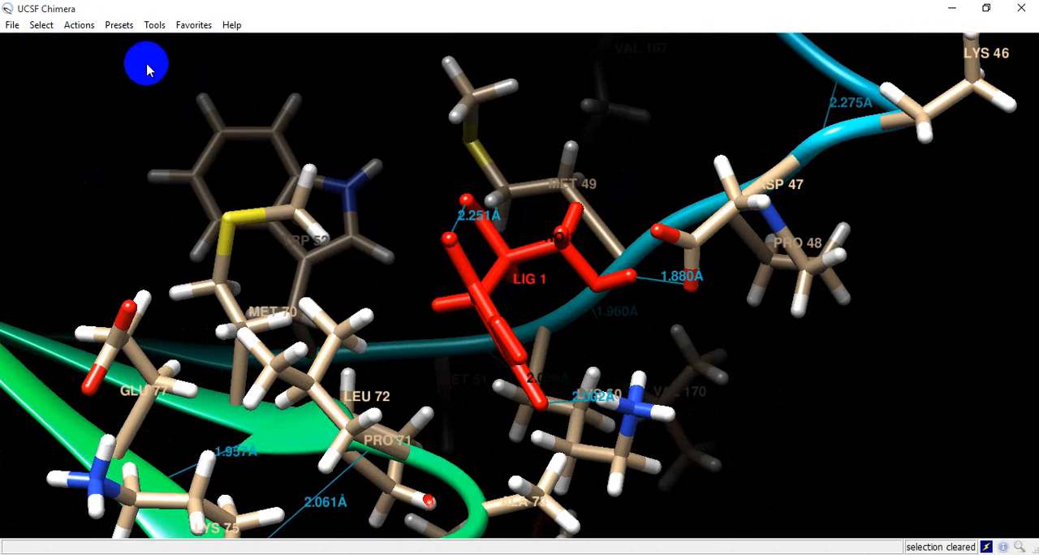
click(75, 26)
click(42, 26)
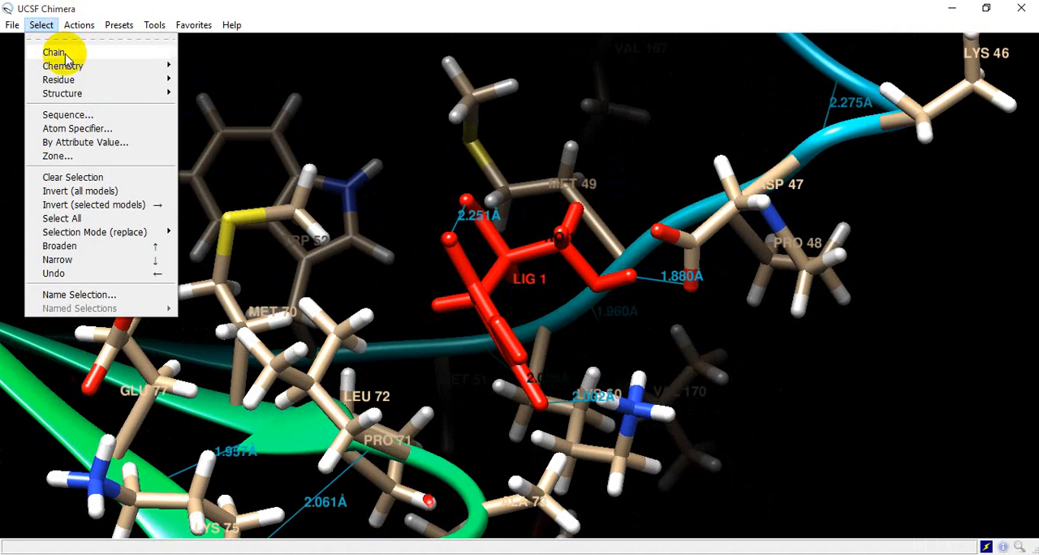
mouse_move(59, 50)
mouse_move(89, 80)
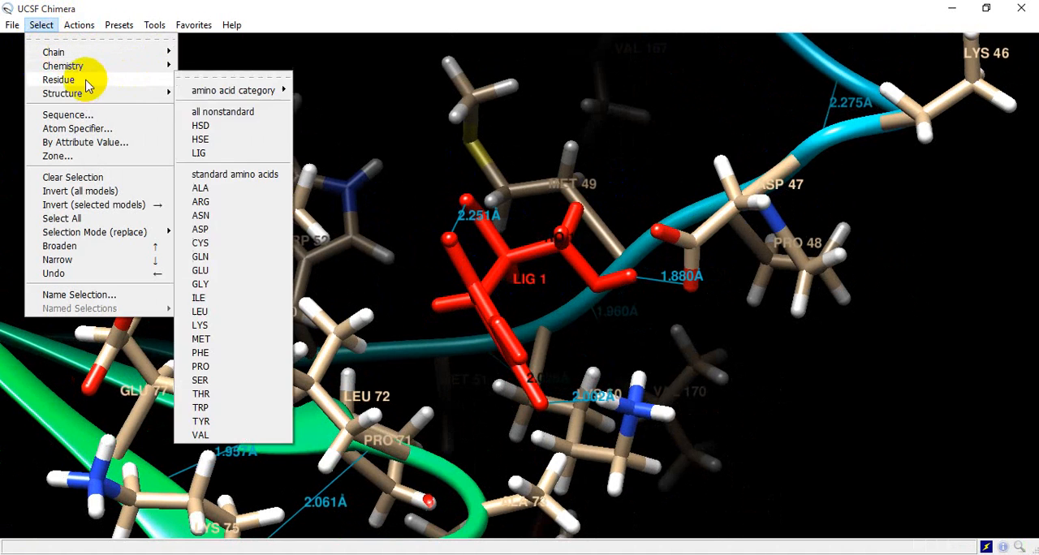
click(215, 154)
- Replace the selected ligand's residue label with the custom text VITC
click(81, 25)
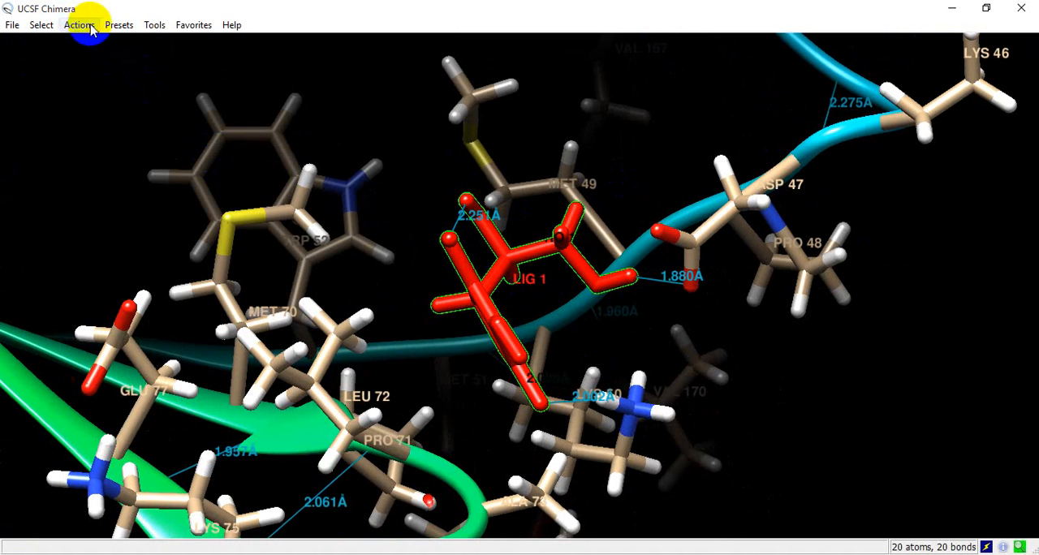
mouse_move(102, 107)
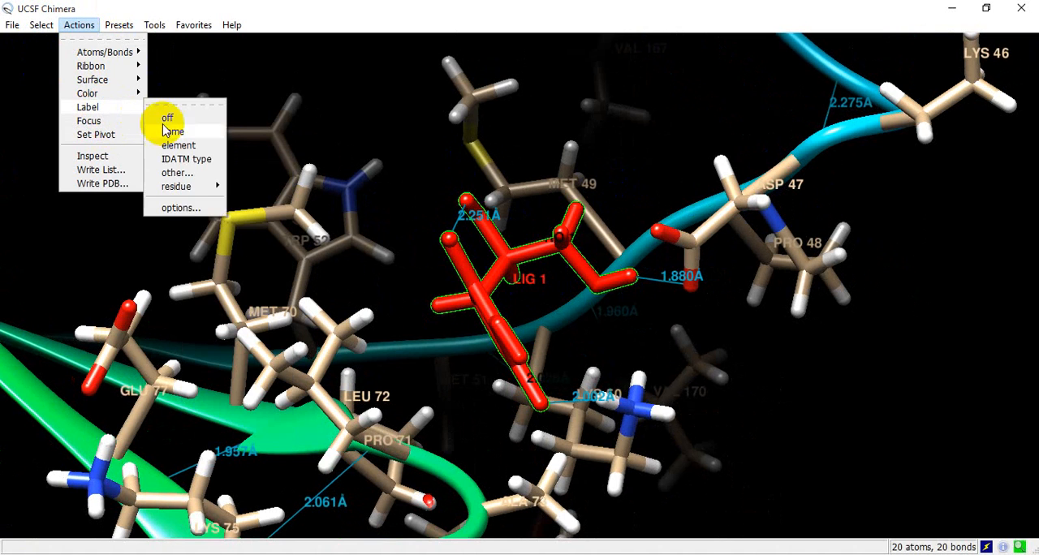
mouse_move(203, 189)
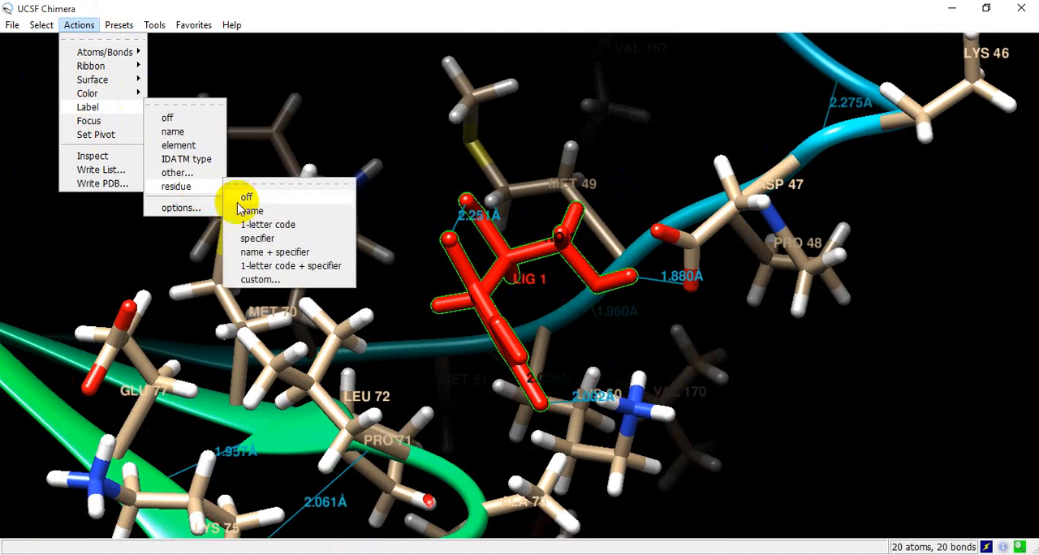
click(268, 281)
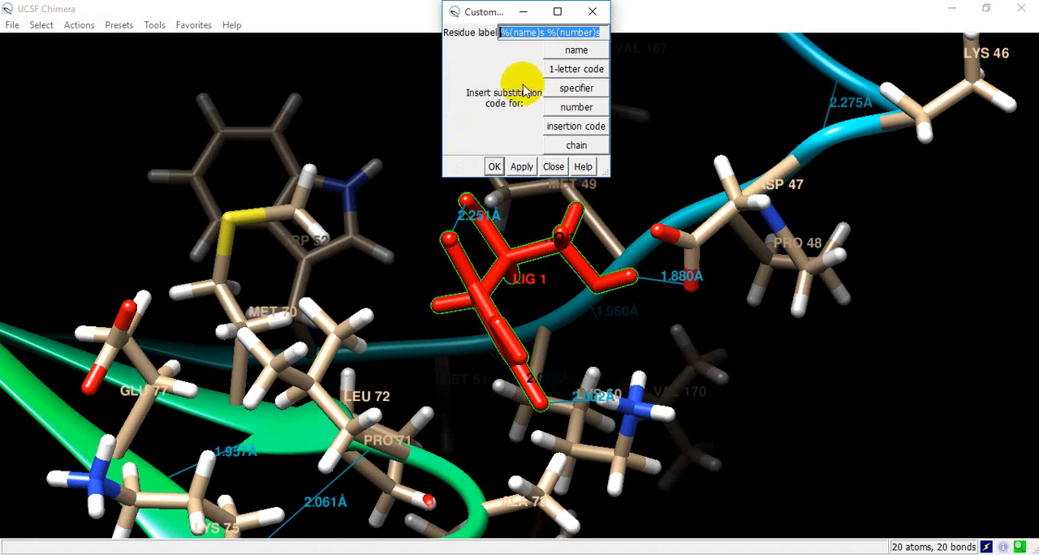
click(519, 34)
text(VITC)
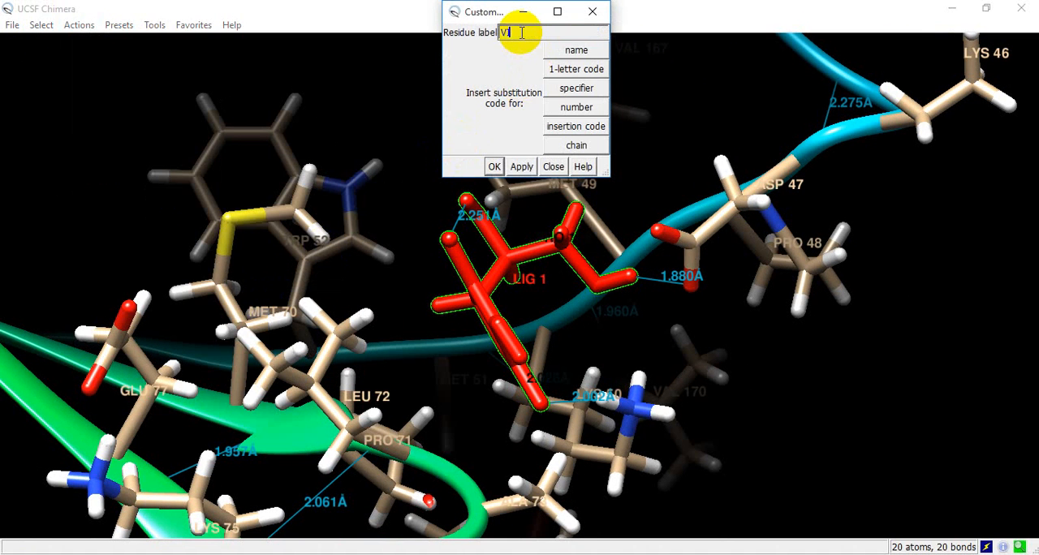
click(522, 166)
click(494, 166)
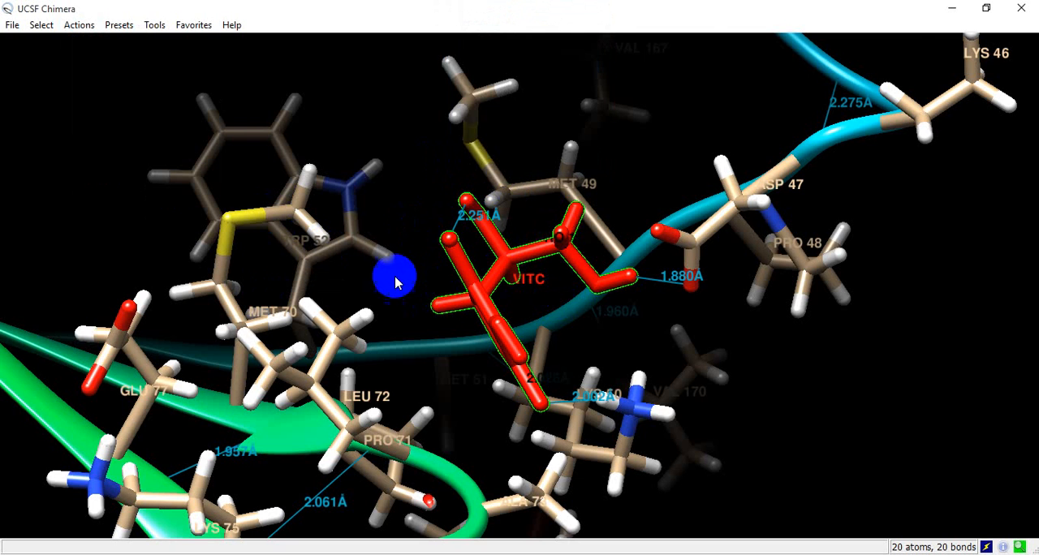
- Clear the selection to remove the highlight from the VITC ligand
scroll(396, 282, down, 3)
scroll(395, 282, up, 5)
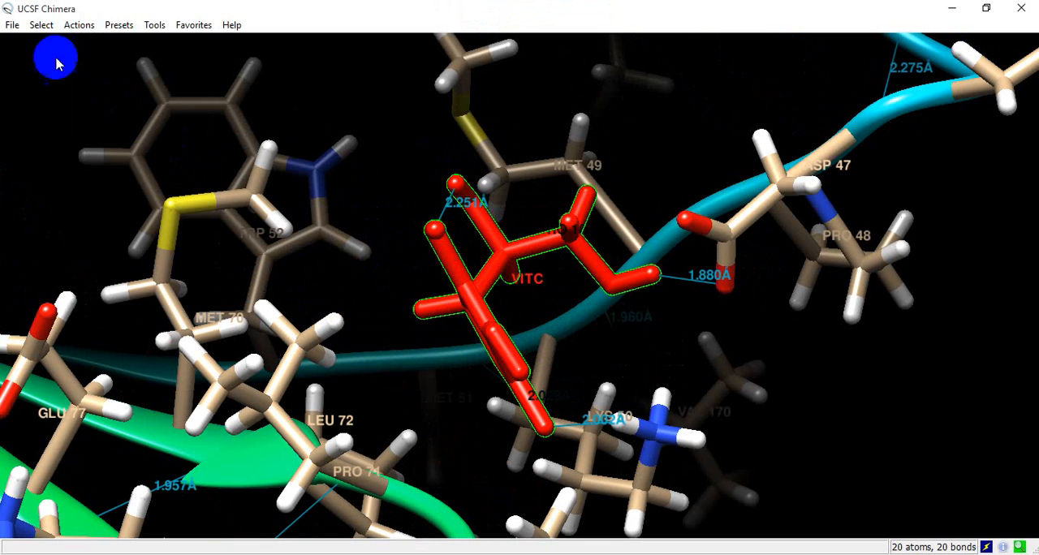
click(42, 24)
click(73, 177)
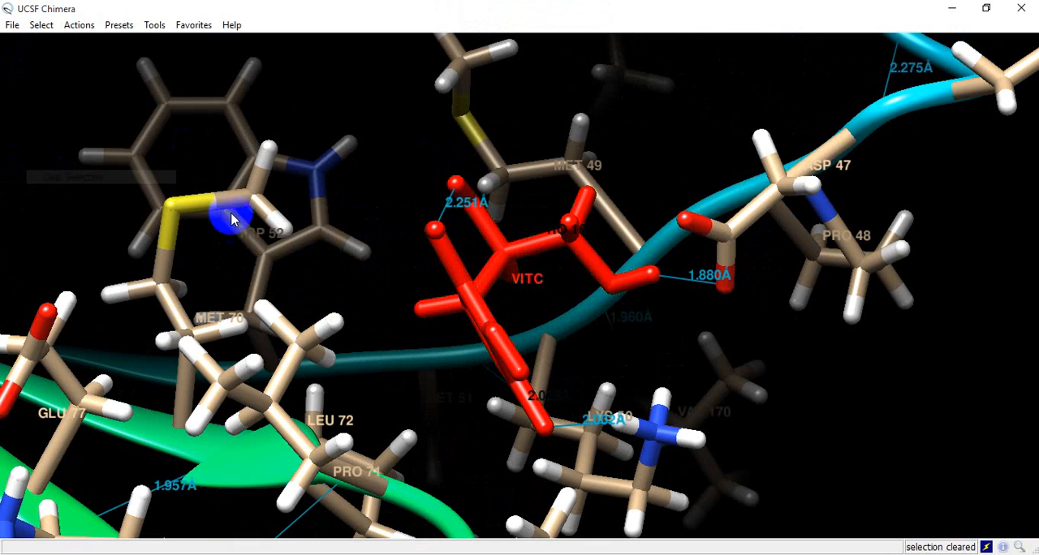
- Save the current view as a PNG image named 4qae_asacid_00_H in the hasil docking folder
drag(508, 210, 493, 212)
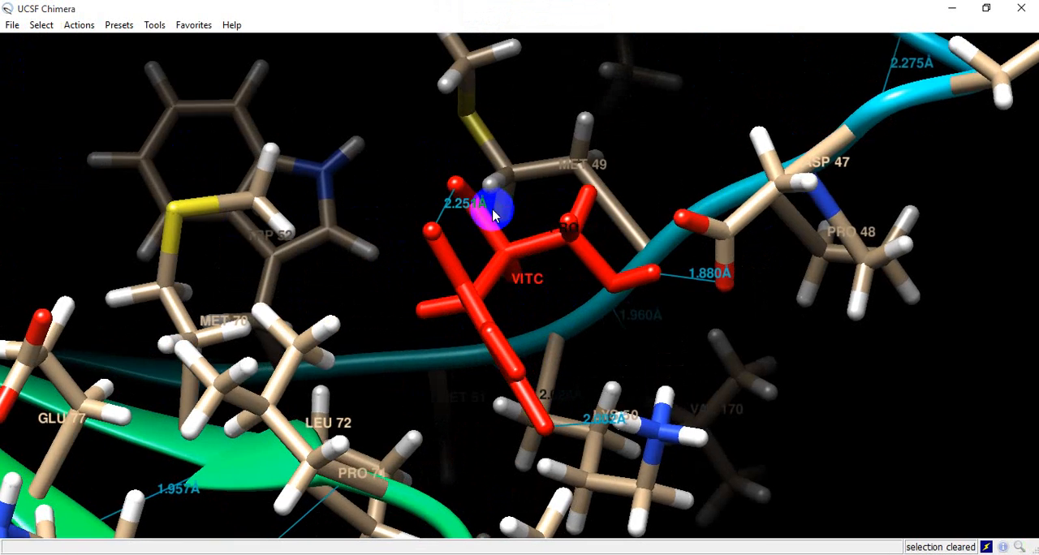
click(11, 25)
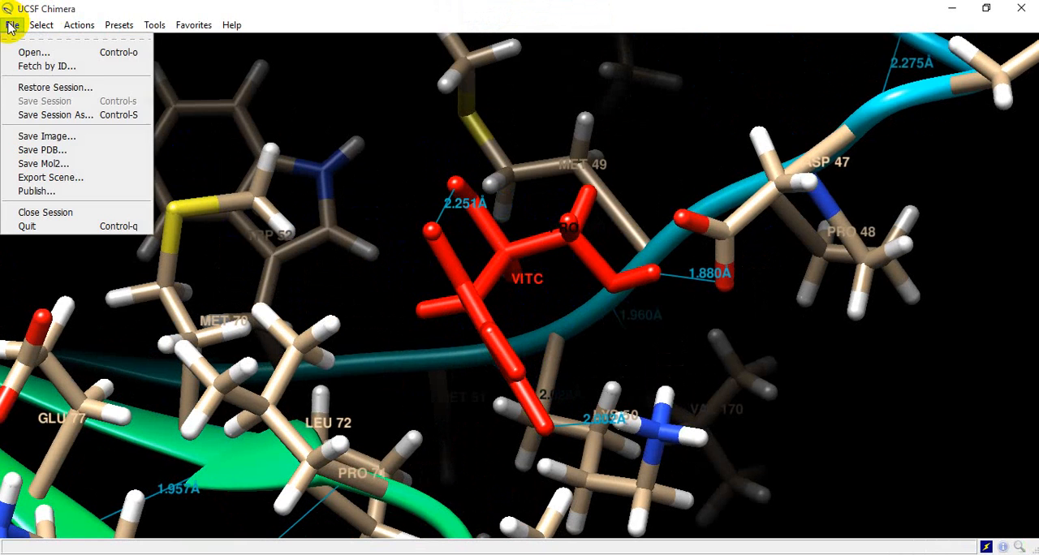
click(46, 138)
click(151, 326)
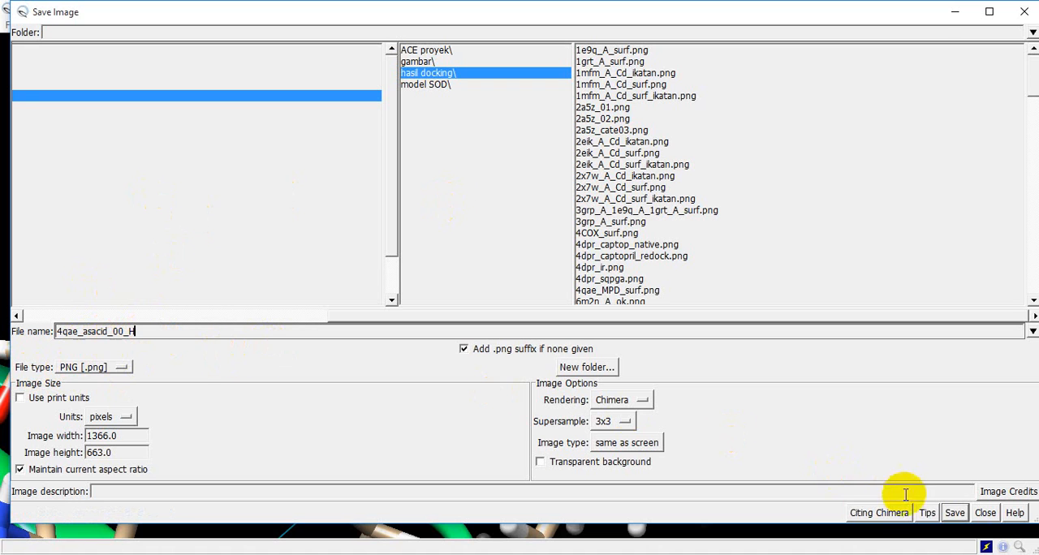
click(954, 513)
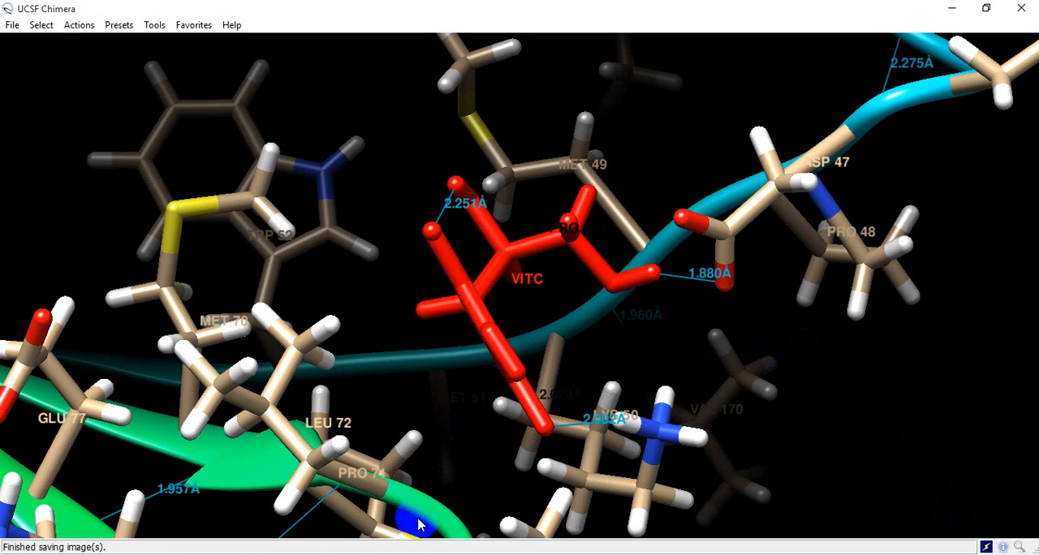
- Switch to File Explorer and look for the saved image 4qae_asacid_00_H in the Desktop's hasil docking folder
mouse_move(357, 553)
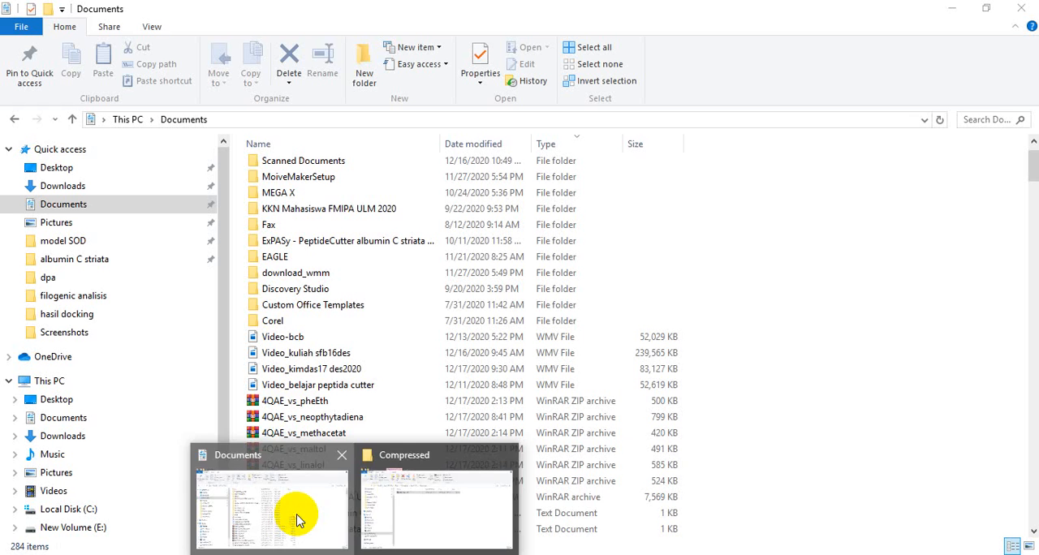
click(297, 513)
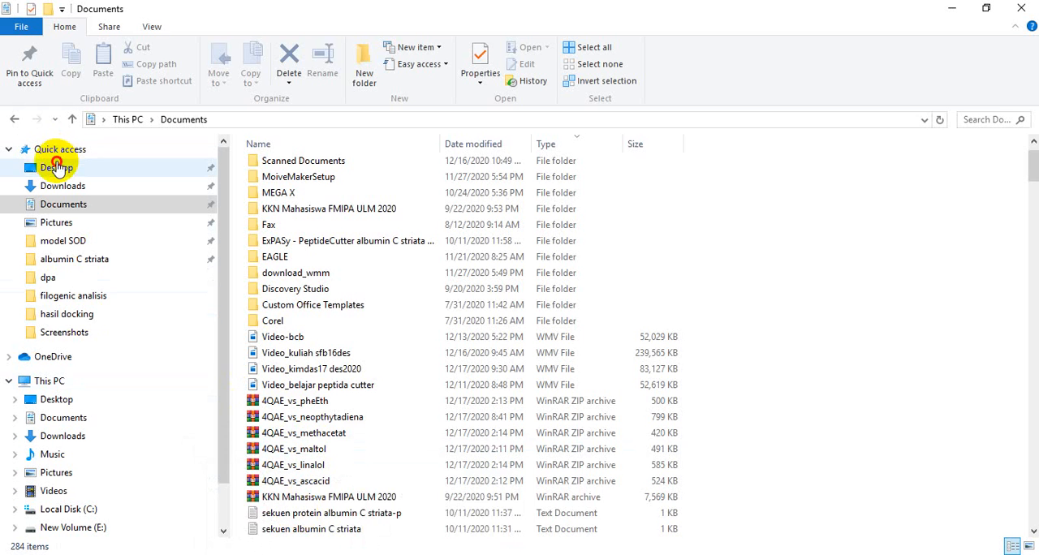
click(56, 167)
double_click(461, 172)
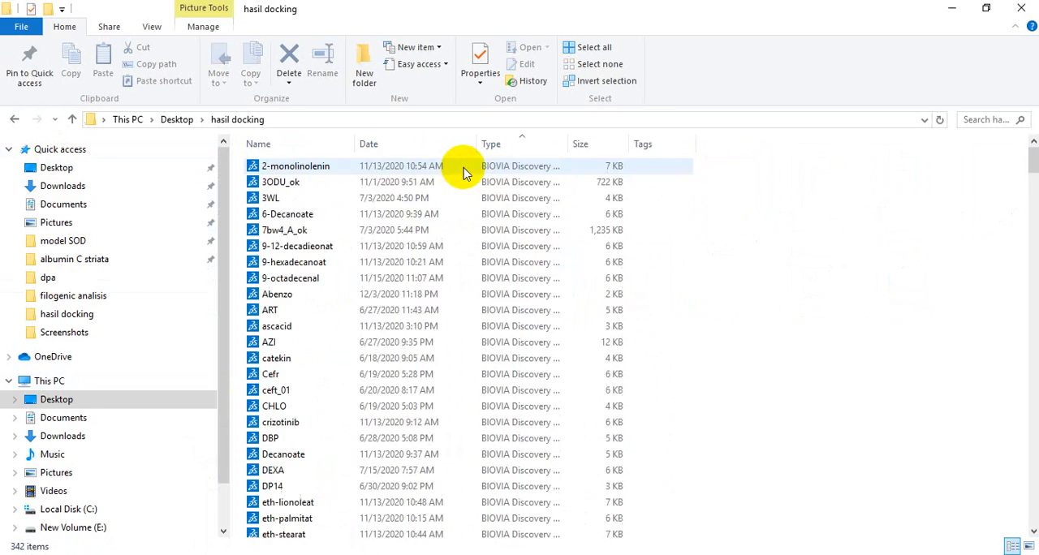
scroll(746, 283, down, 15)
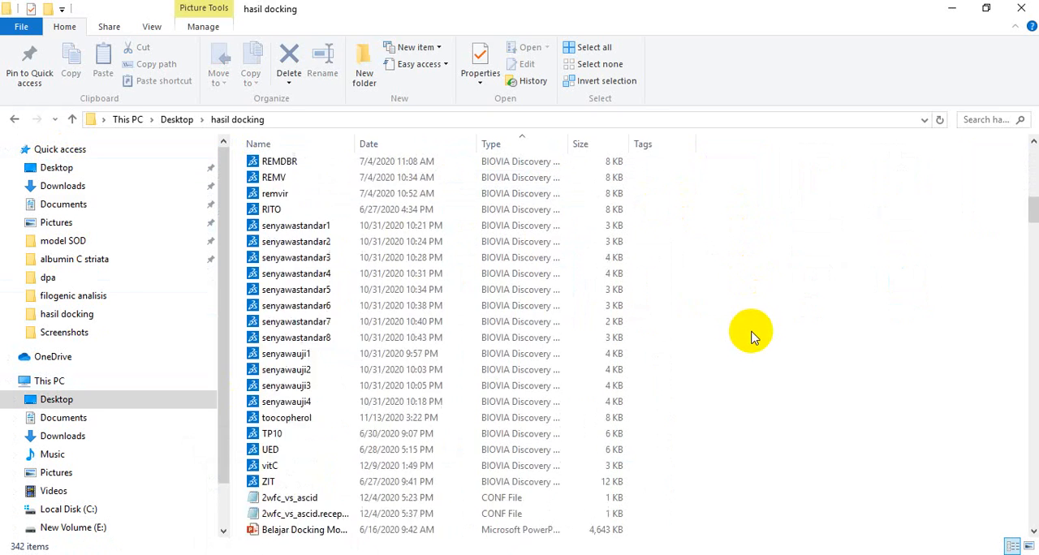
scroll(749, 333, down, 20)
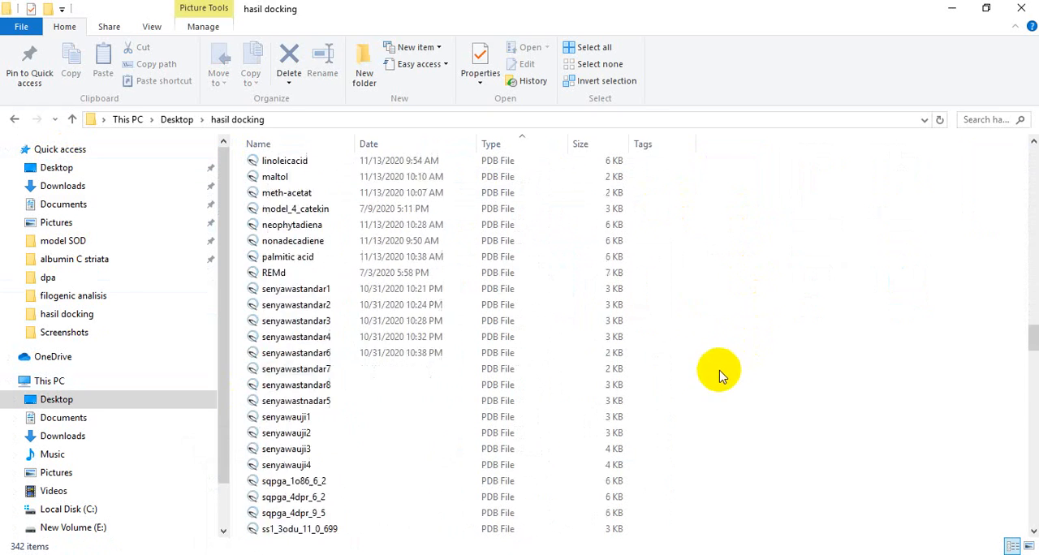
scroll(719, 376, down, 9)
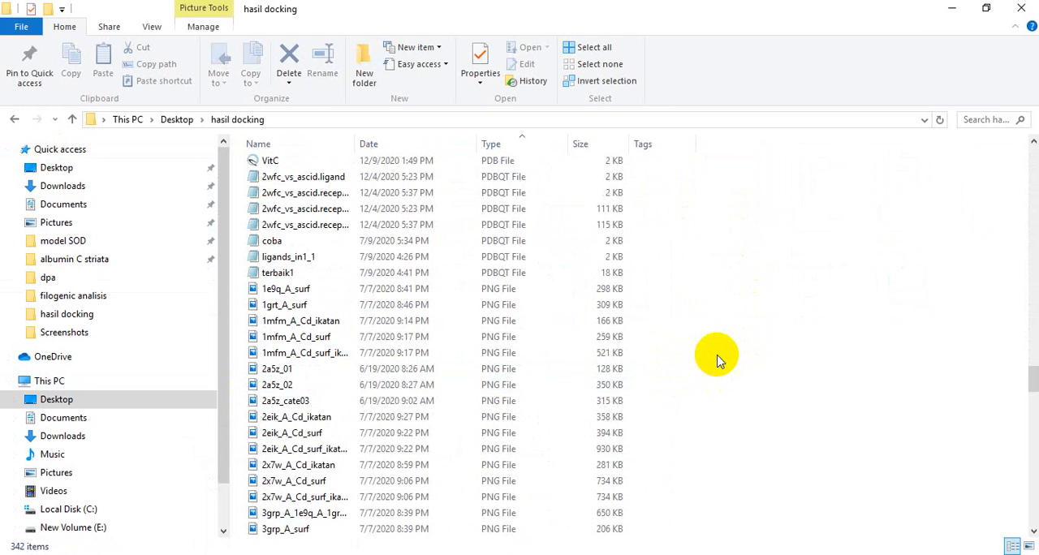
scroll(717, 361, down, 2)
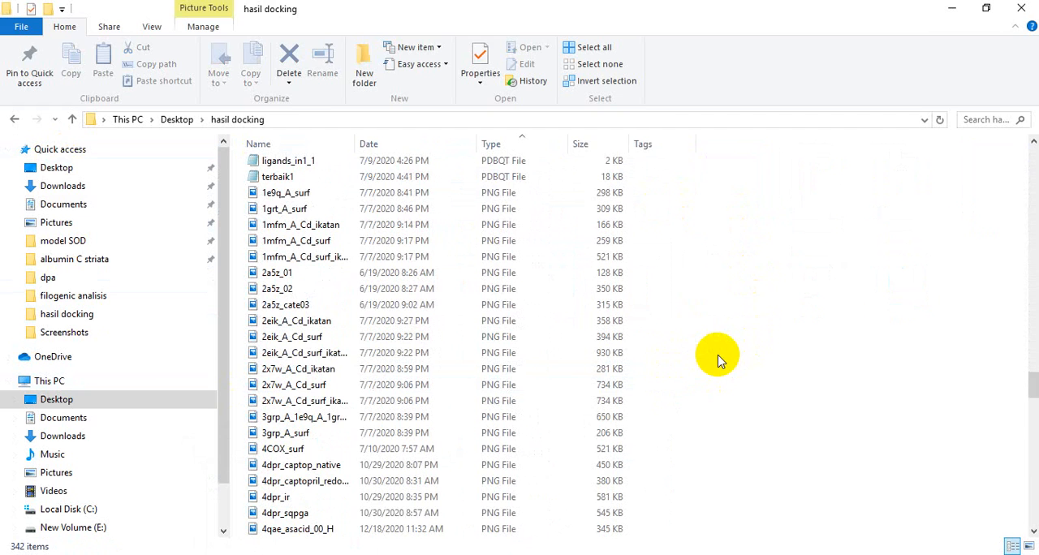
- Switch to UCSF Chimera, check the destination folder in the Save Image dialog, and close it without saving
click(799, 554)
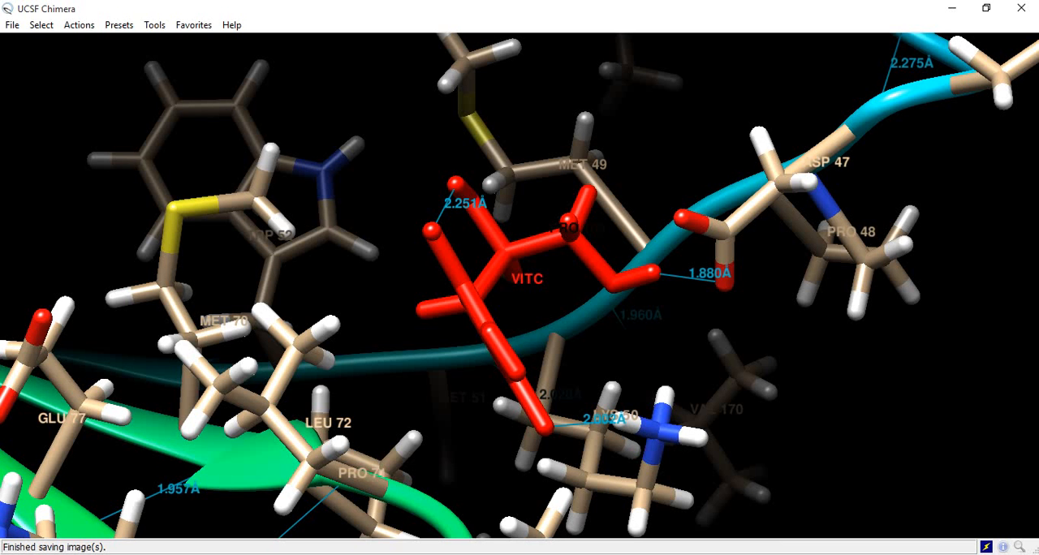
click(13, 25)
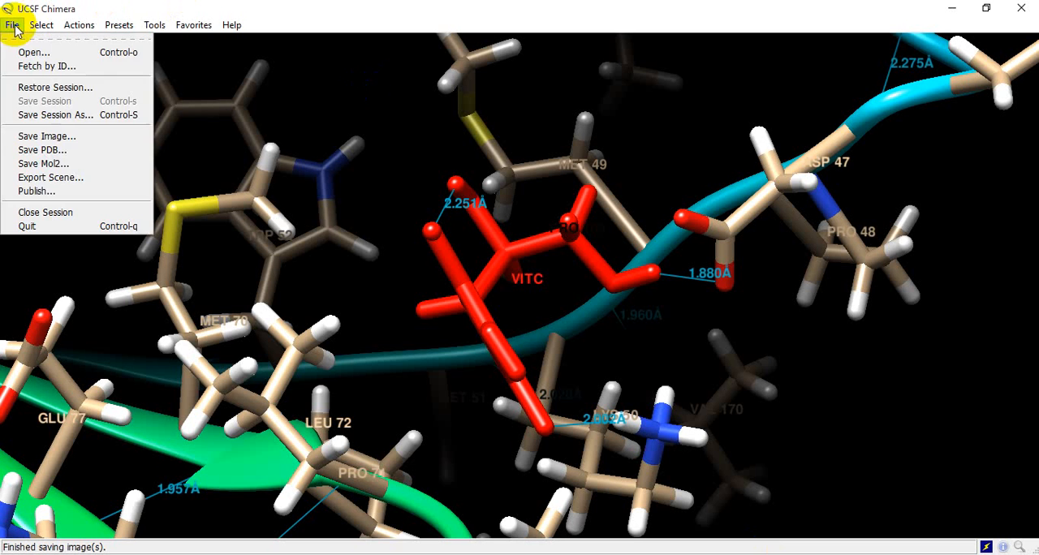
click(47, 136)
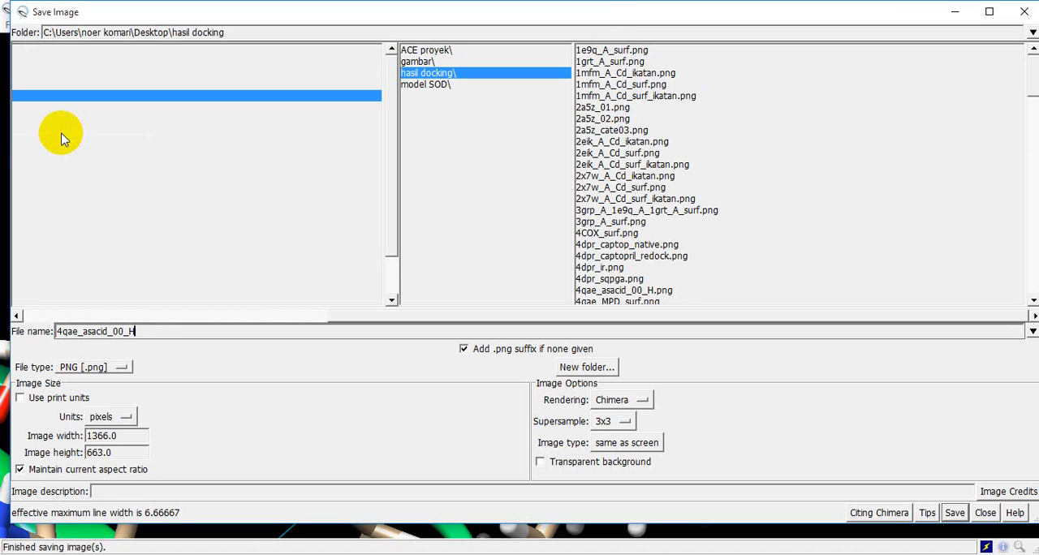
click(1024, 12)
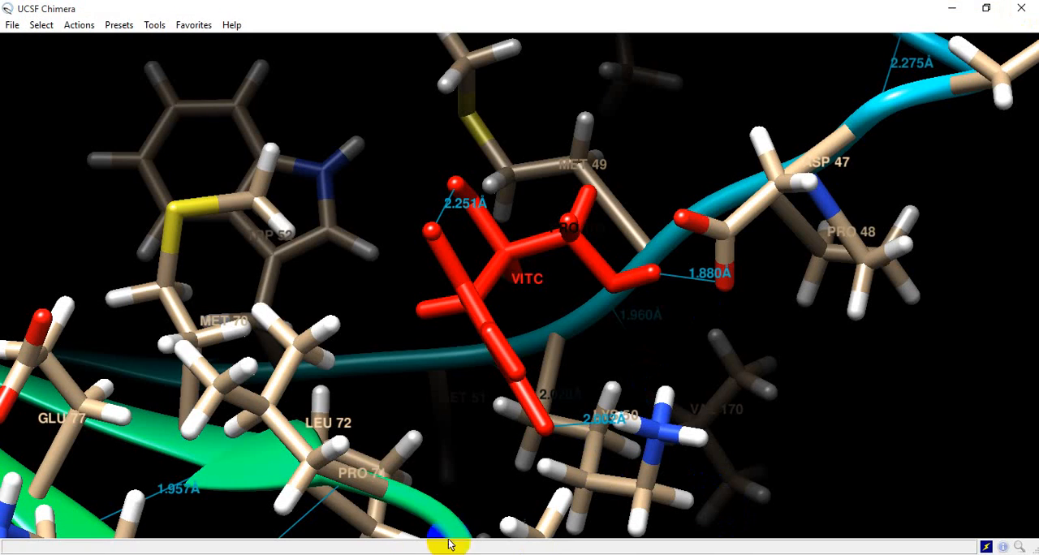
- Open the saved image 4qae_asacid_00_H from the hasil docking folder, inspect it in Photos, and close the viewer
mouse_move(352, 547)
click(286, 495)
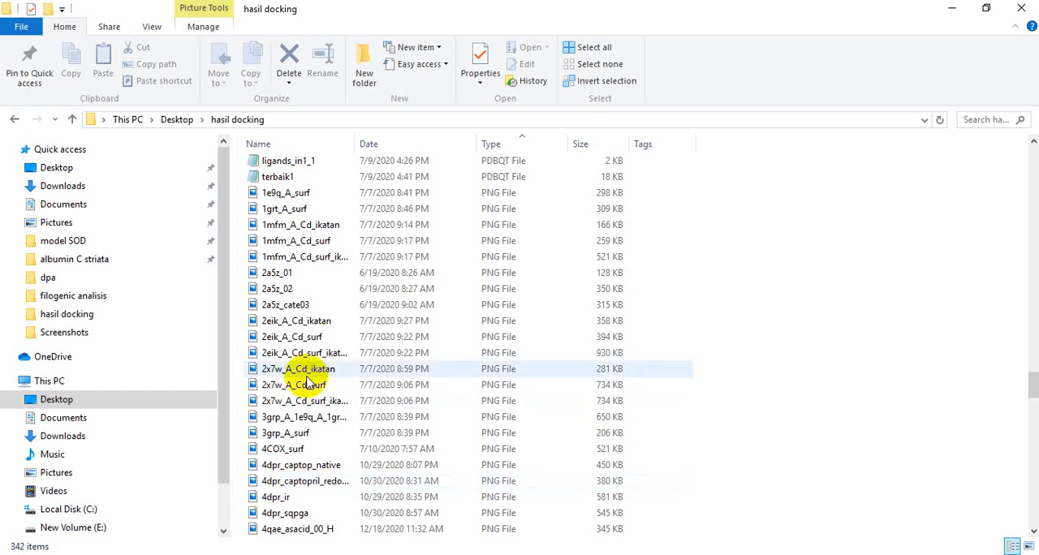
scroll(422, 344, down, 2)
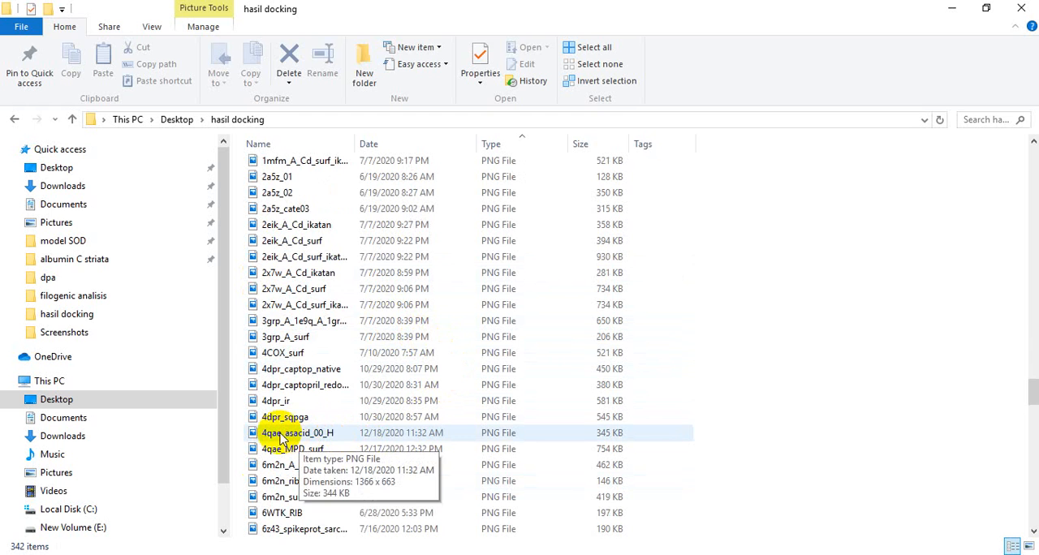
double_click(282, 437)
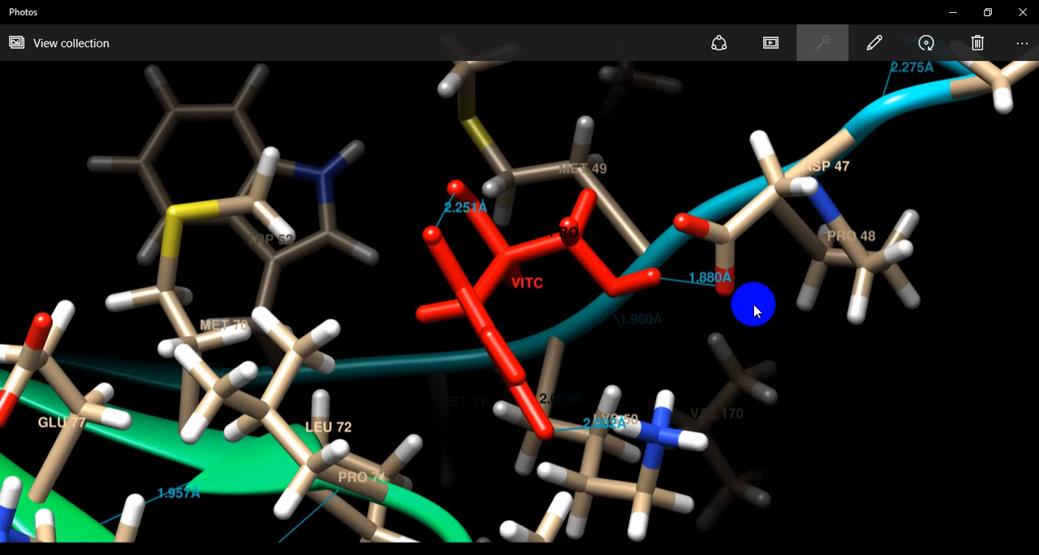
click(1020, 16)
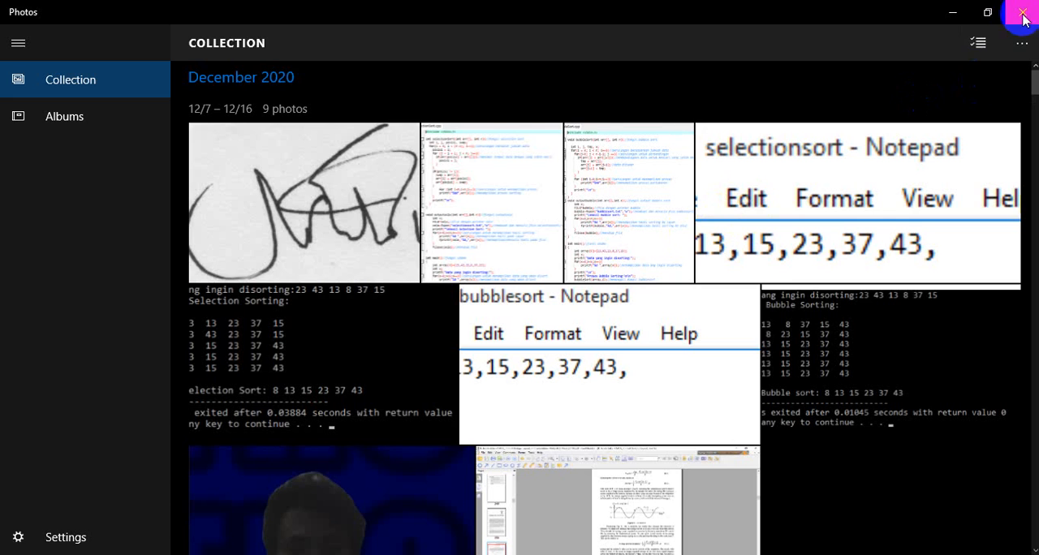
click(1022, 18)
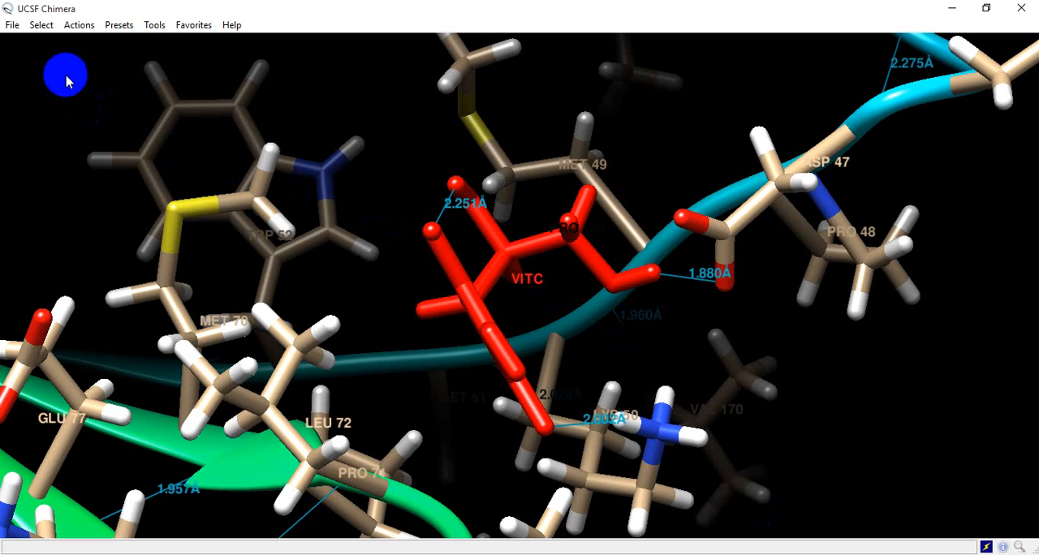
- Widen the clipping range in the Side View to bring the full protein ribbon around the ligand into view
scroll(394, 279, down, 5)
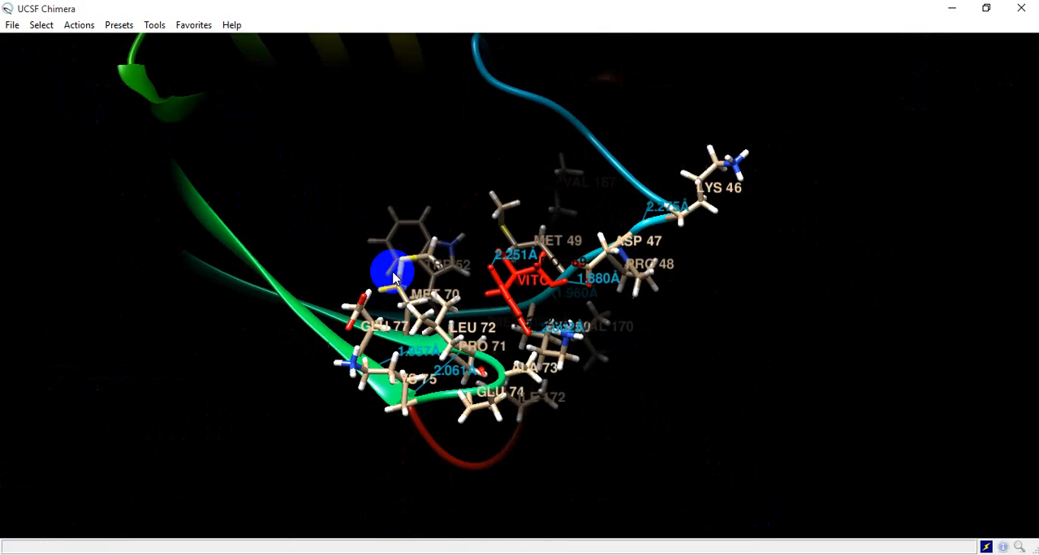
scroll(394, 276, up, 5)
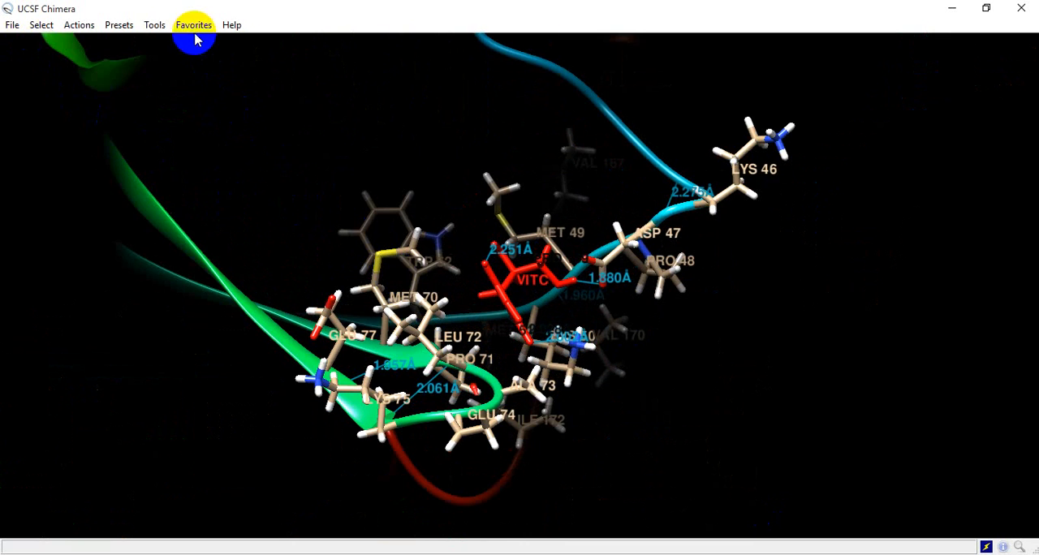
click(193, 25)
click(209, 66)
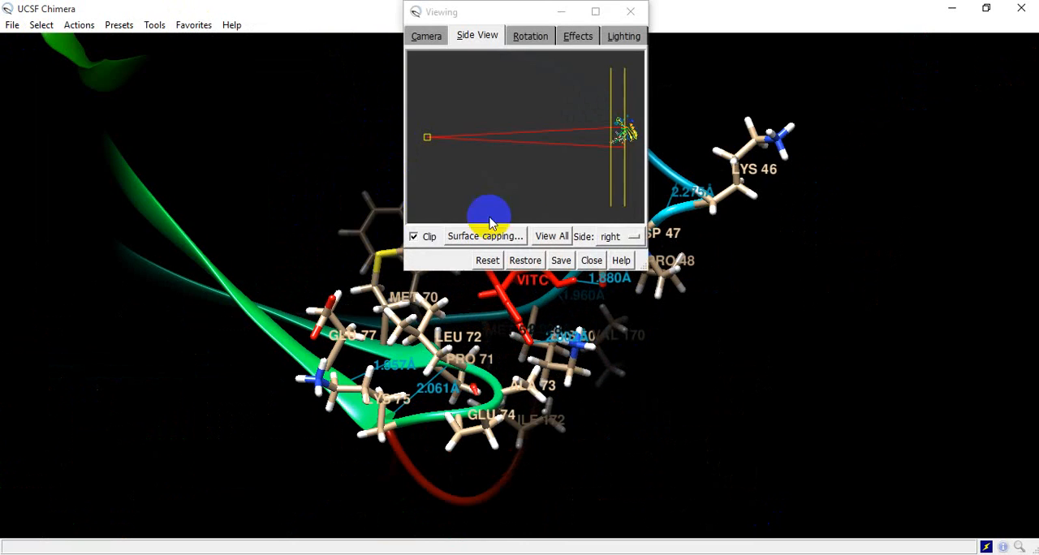
mouse_move(640, 206)
mouse_down()
mouse_move(626, 186)
mouse_move(614, 193)
mouse_move(596, 180)
mouse_up()
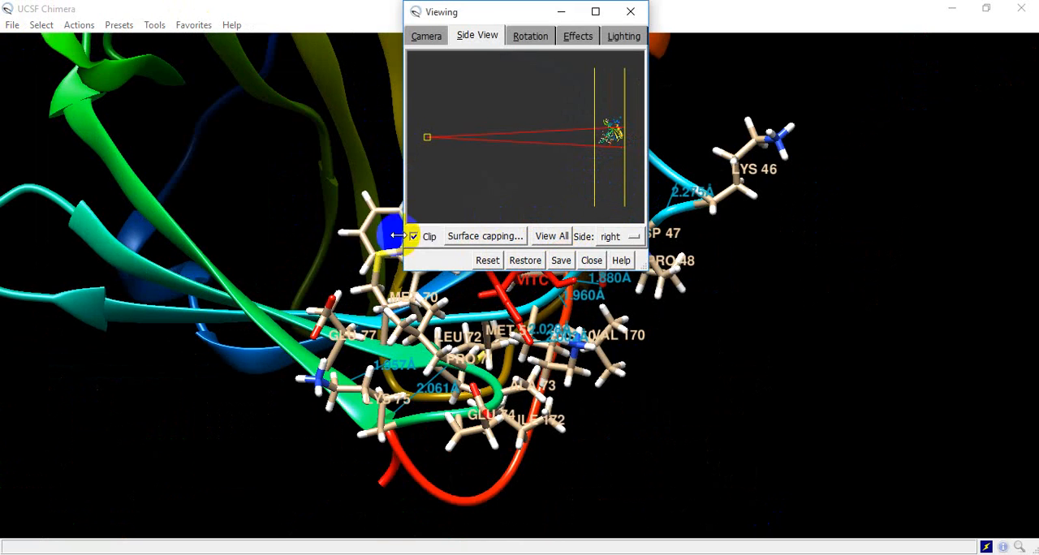
click(592, 260)
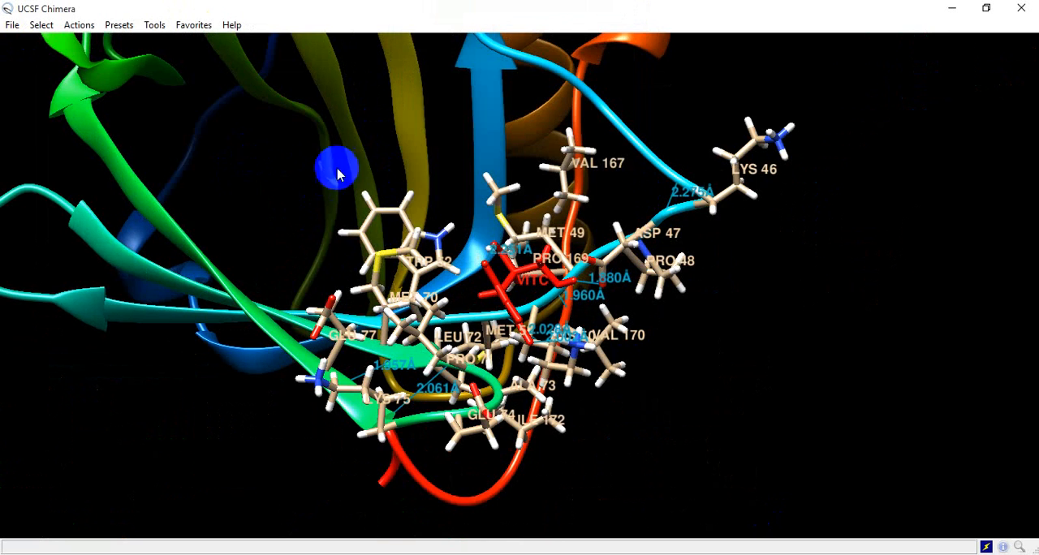
- Apply the Interactive 3 (hydrophobicity surface) preset and examine the ligand in its binding pocket from several angles
click(118, 24)
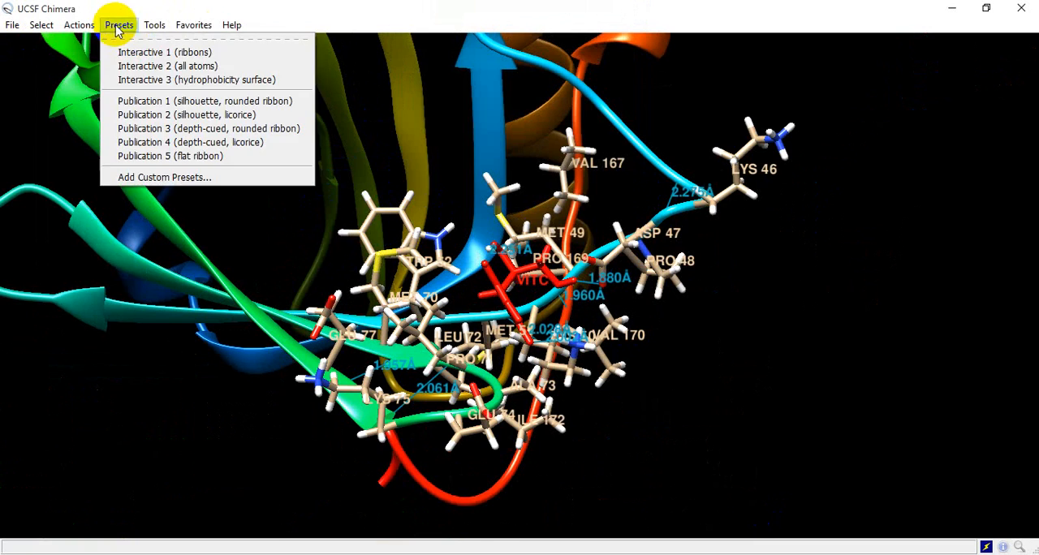
click(206, 79)
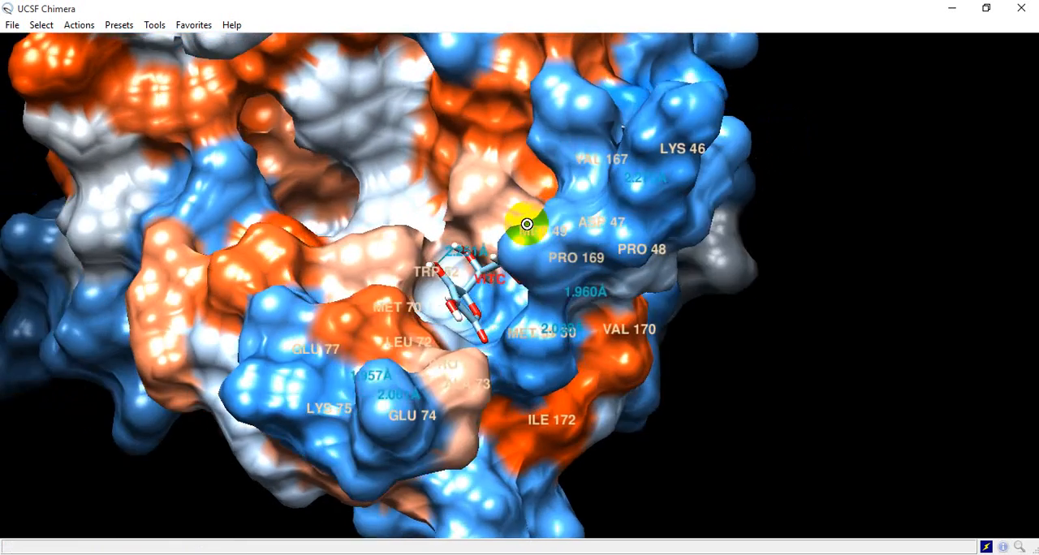
drag(526, 224, 596, 211)
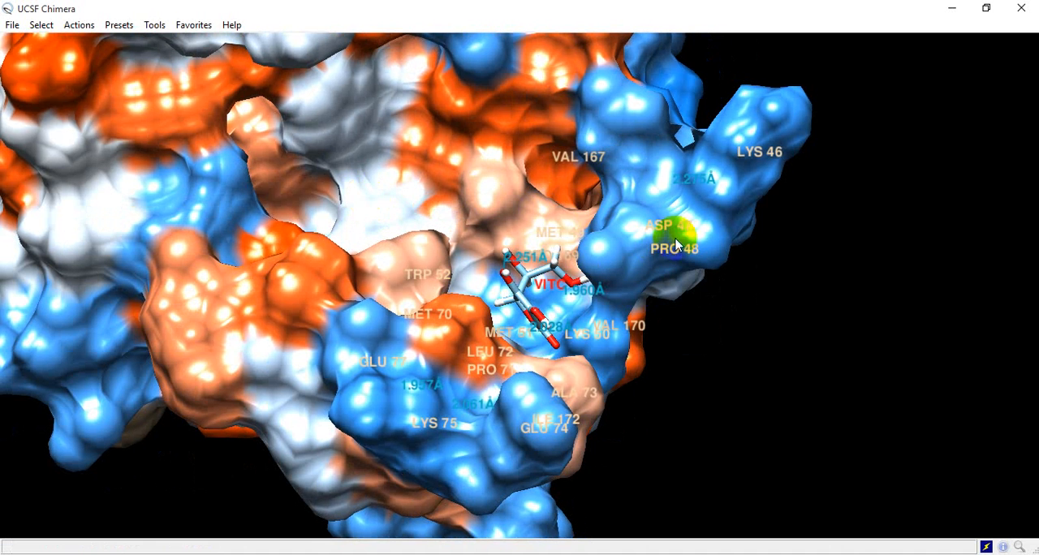
drag(466, 203, 241, 139)
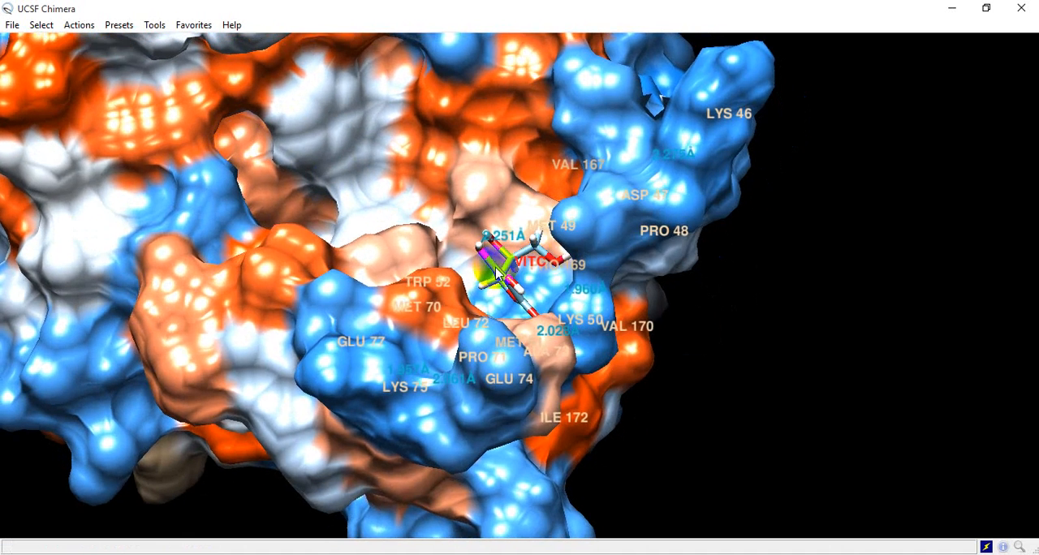
drag(487, 259, 560, 286)
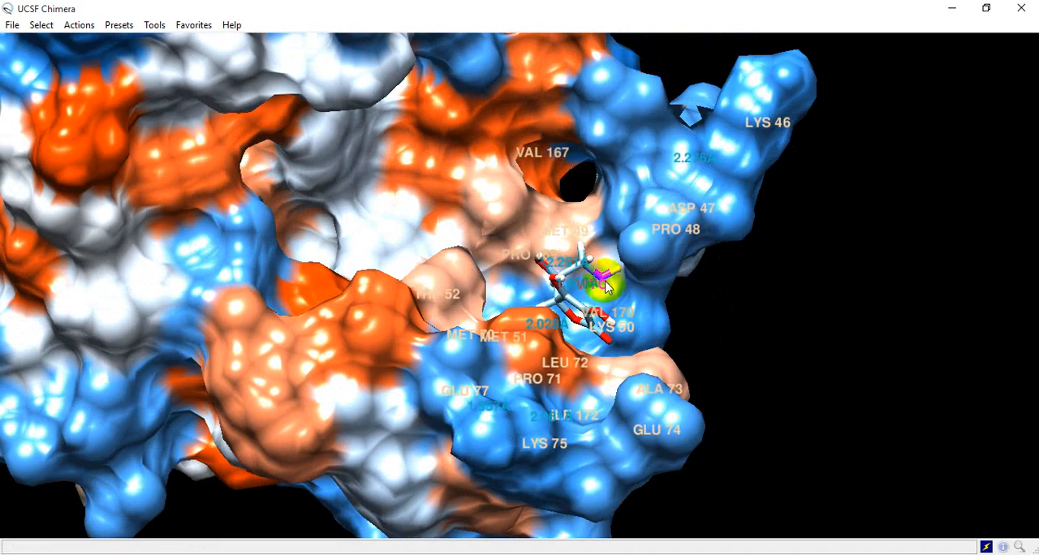
mouse_move(513, 230)
mouse_down()
mouse_move(598, 273)
mouse_move(498, 244)
mouse_up()
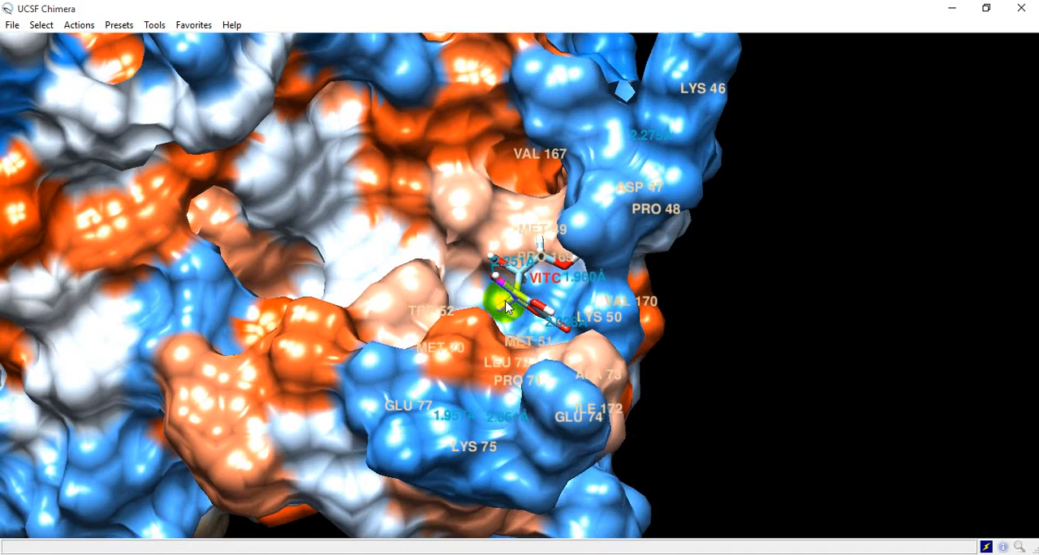
- Select the ligand chain ligan4qae_ascid_00_665.pdb (#1) and color it red
click(41, 30)
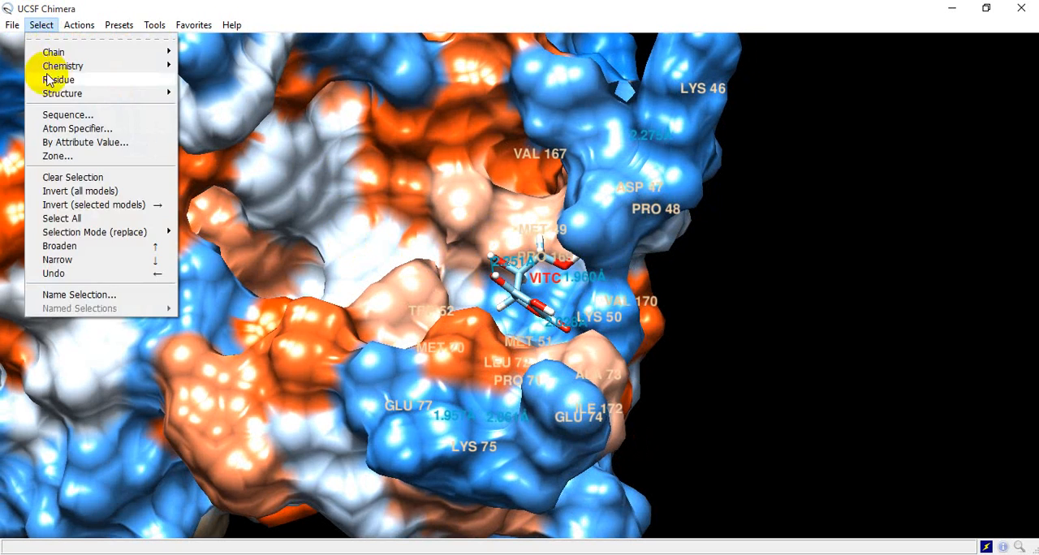
mouse_move(70, 24)
mouse_move(53, 52)
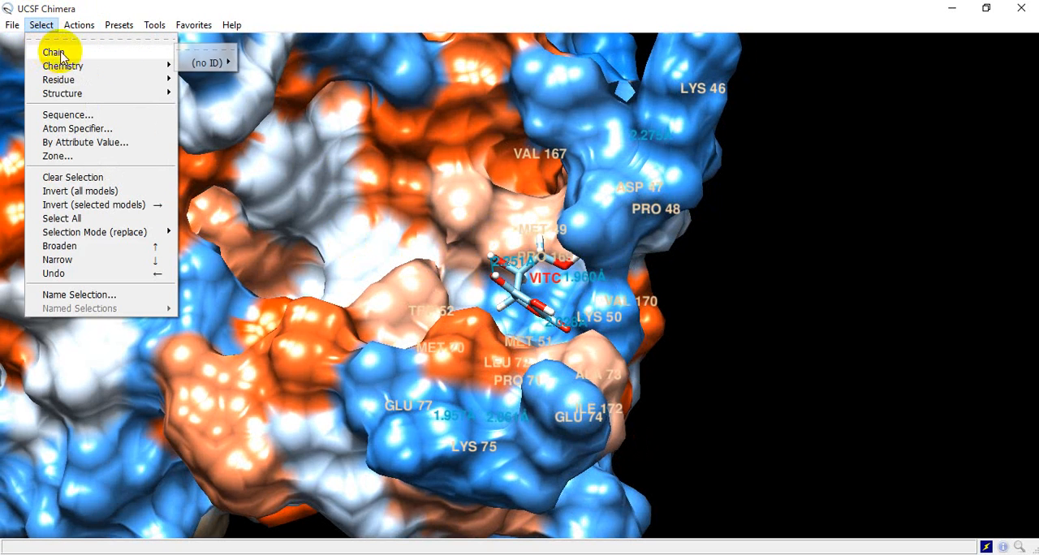
mouse_move(219, 70)
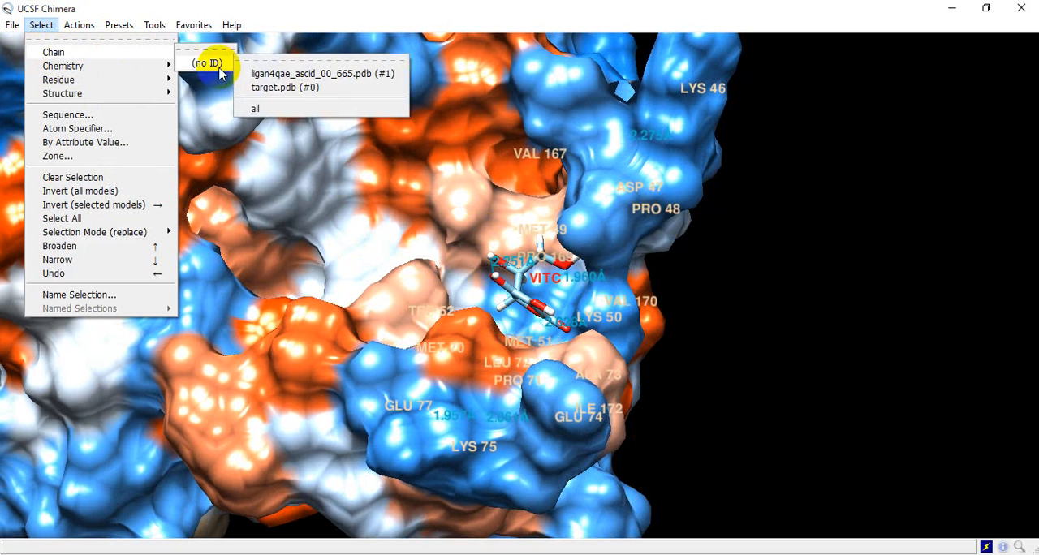
click(274, 74)
click(82, 25)
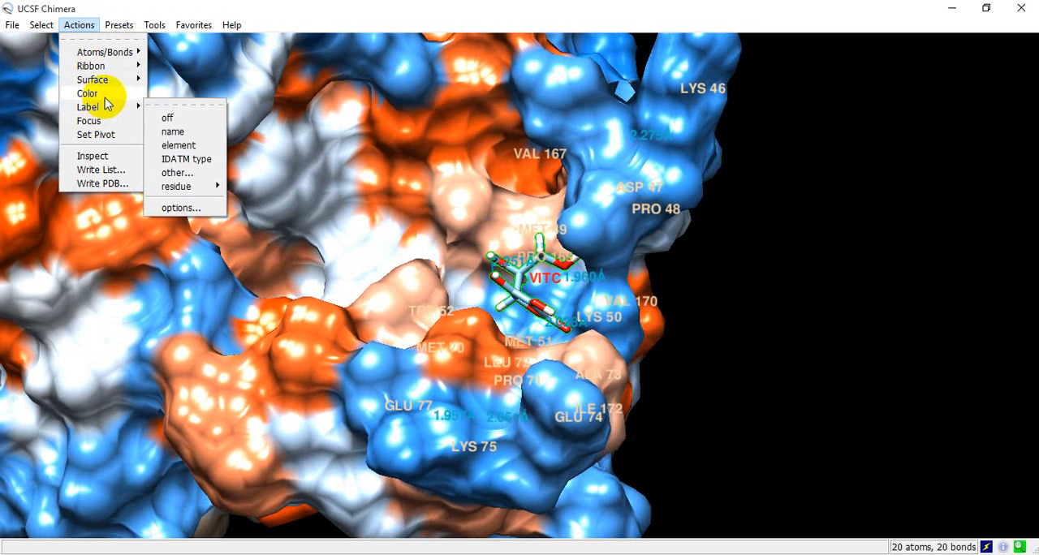
mouse_move(106, 96)
click(174, 103)
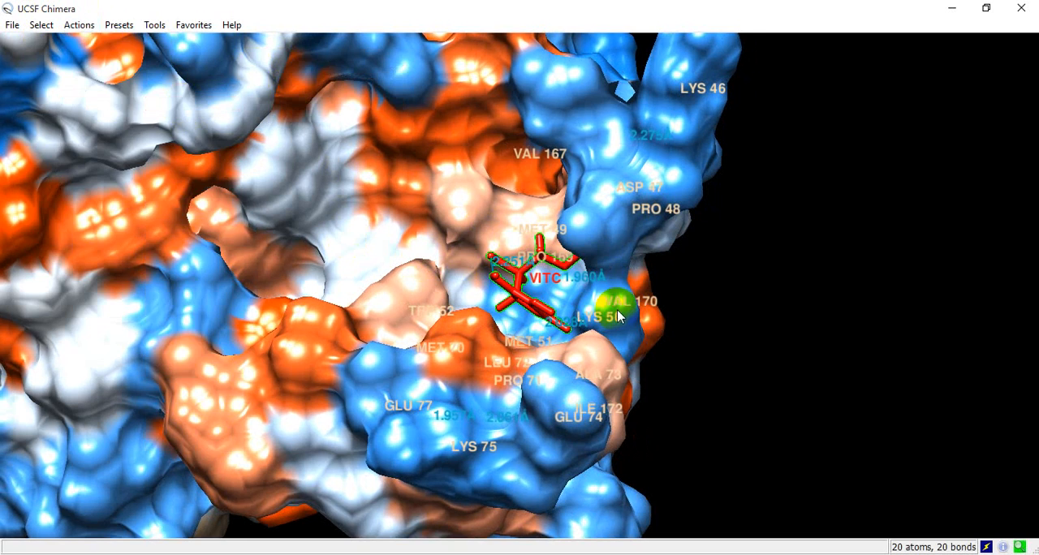
- Save a close-up of the red VITC ligand in the surface pocket as a PNG named 4qae_asacid_00_H_surf in the hasil docking folder
drag(605, 239, 555, 317)
scroll(556, 235, down, 5)
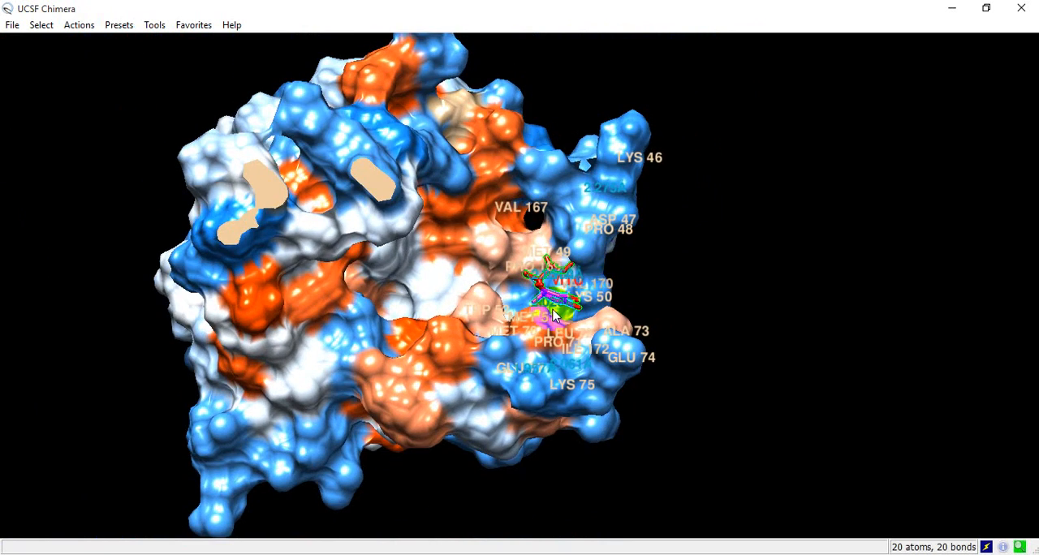
drag(591, 281, 330, 319)
scroll(573, 272, down, 6)
scroll(522, 281, up, 10)
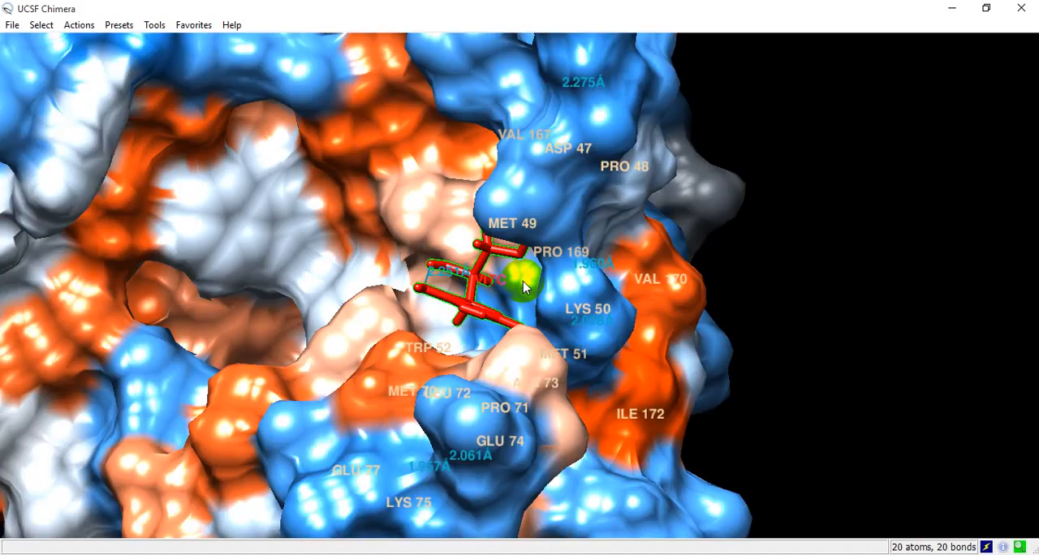
drag(513, 286, 666, 281)
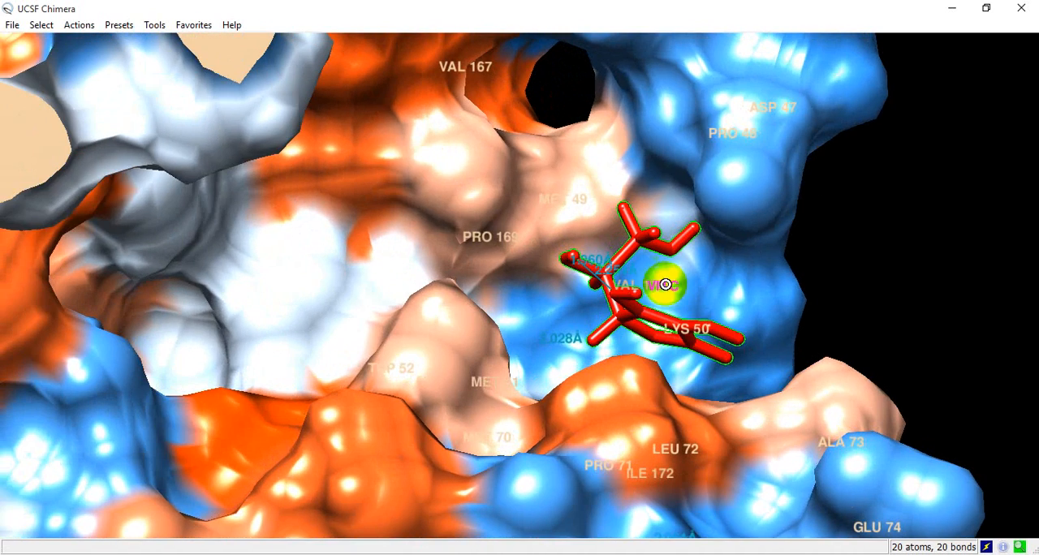
click(13, 24)
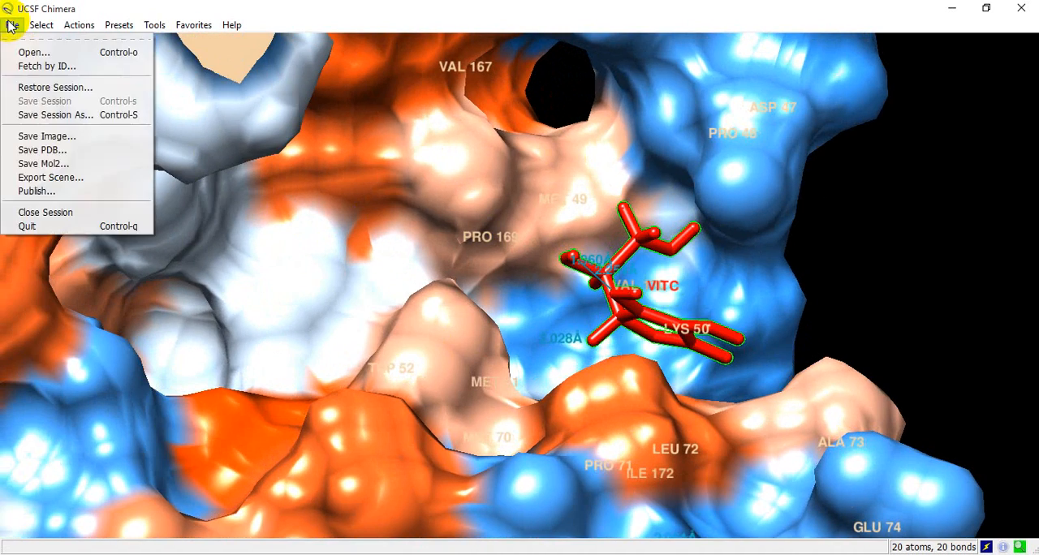
click(36, 136)
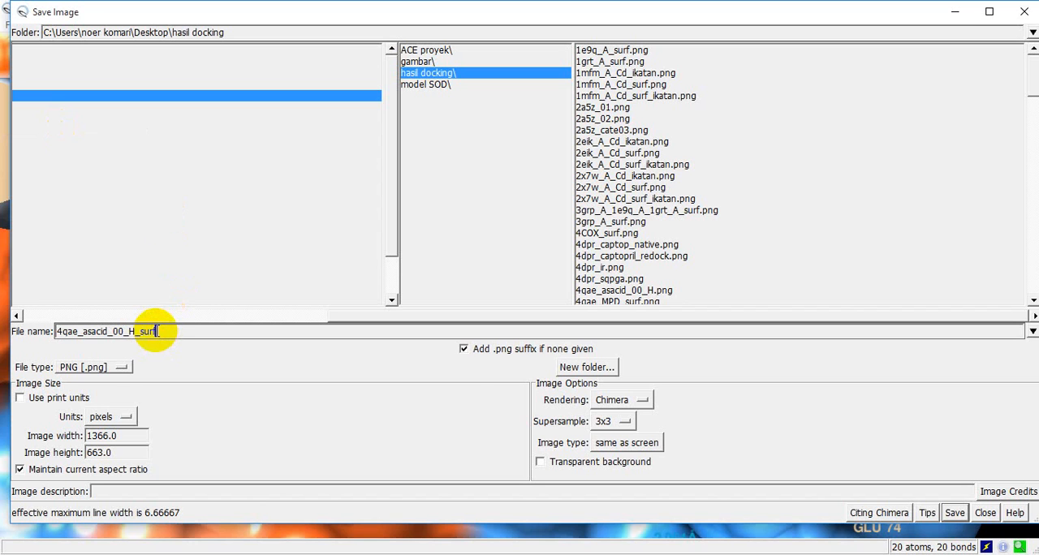
click(954, 513)
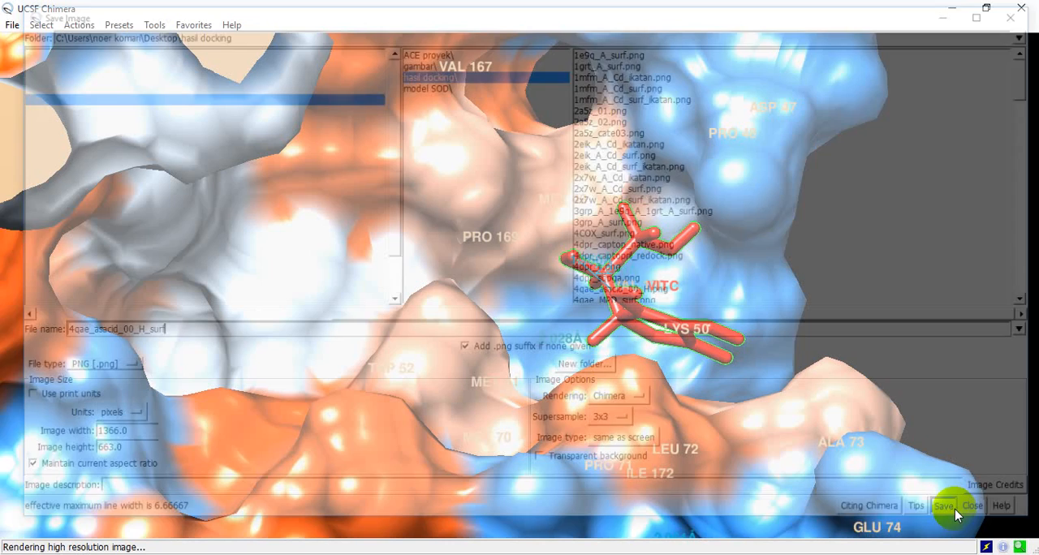